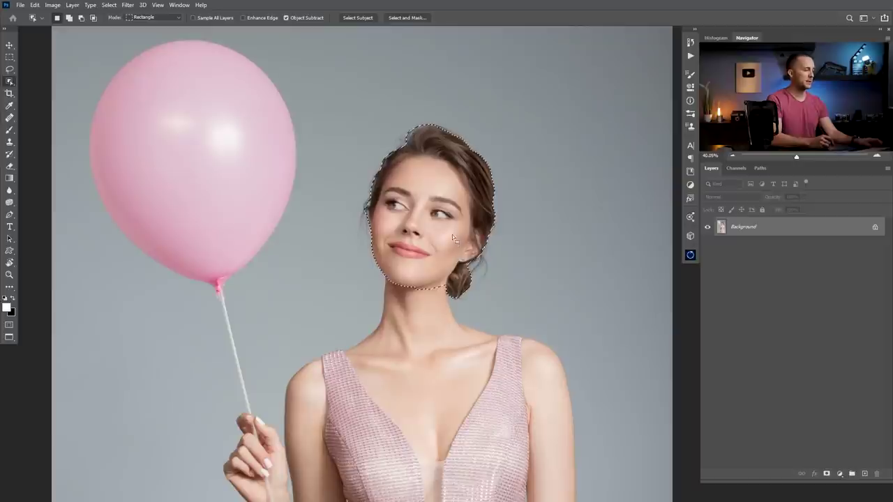
# Inspect the edges of the head selection as a Quick Mask overlay, especially around the hair and neck
pyautogui.press('q')
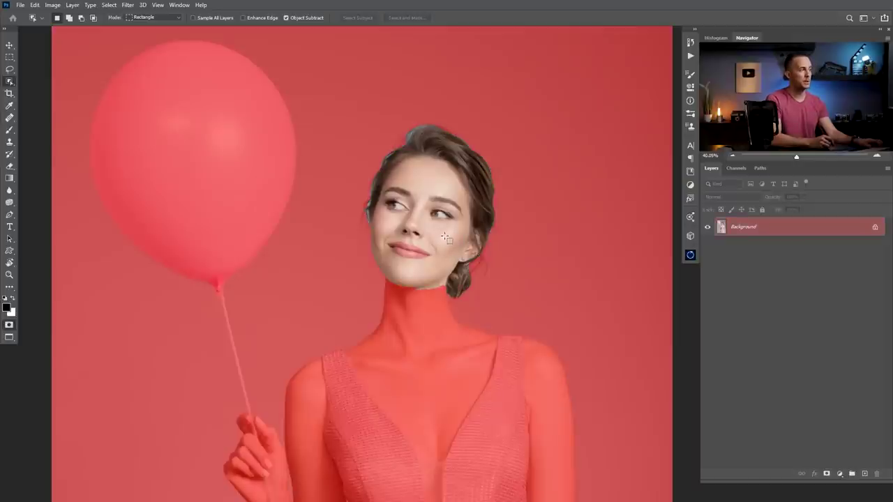
pyautogui.scroll(3, 417, 143)
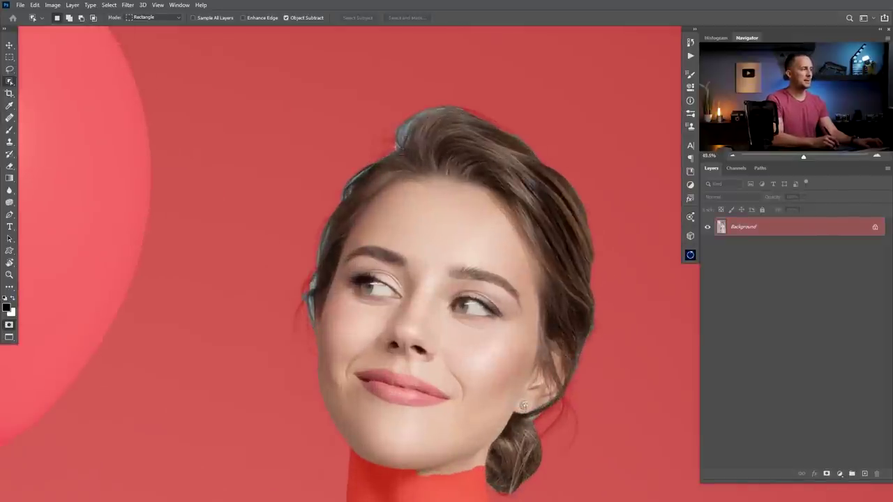
pyautogui.moveTo(513, 269); pyautogui.dragTo(451, 110)
pyautogui.moveTo(401, 215); pyautogui.dragTo(408, 309)
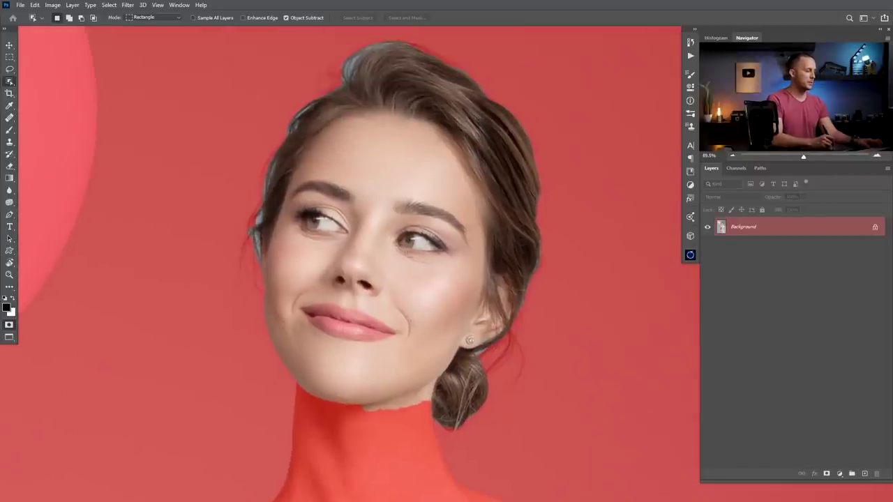
pyautogui.press('q')
# Refine the hair edges of the head selection in Select and Mask, and mask the layer with the result
pyautogui.press('Tab')
pyautogui.hotkey('ctrl', 'alt', 'r')
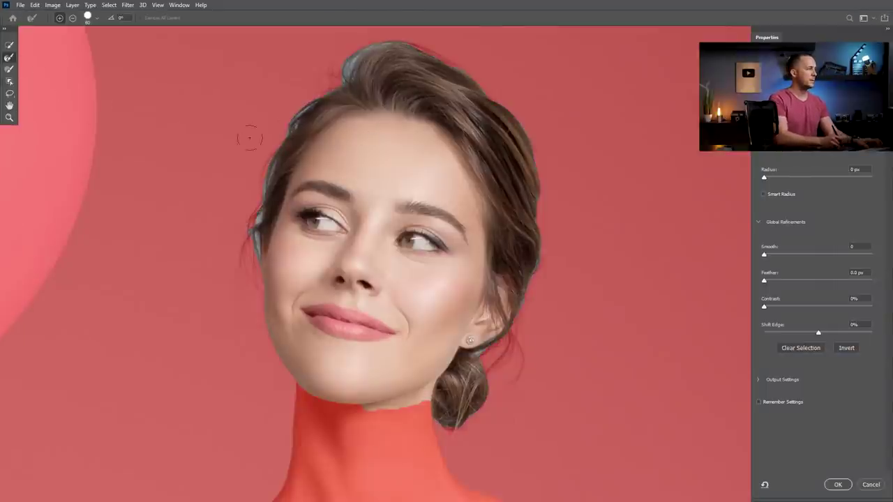
pyautogui.scroll(2, 237, 193)
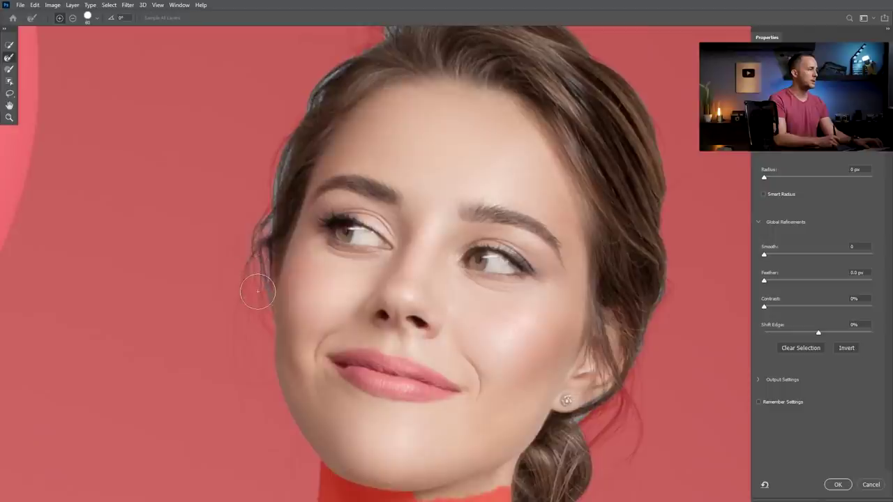
pyautogui.moveTo(275, 149); pyautogui.dragTo(258, 217)
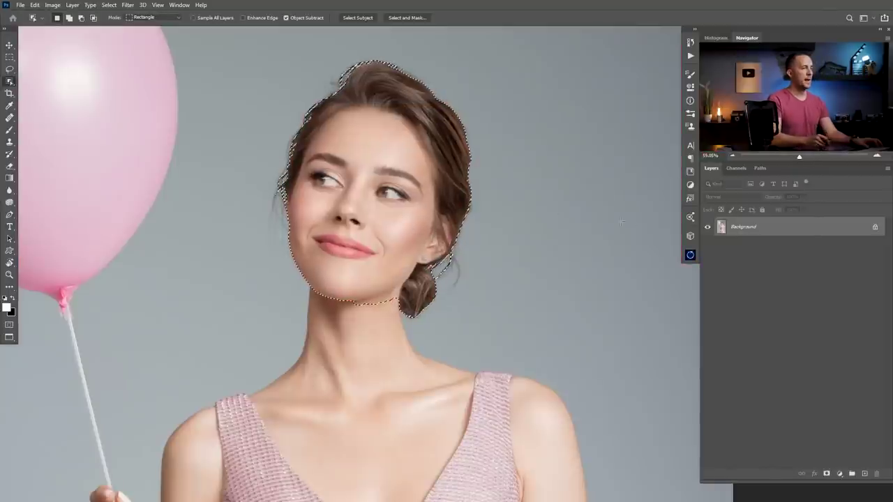
pyautogui.click(828, 475)
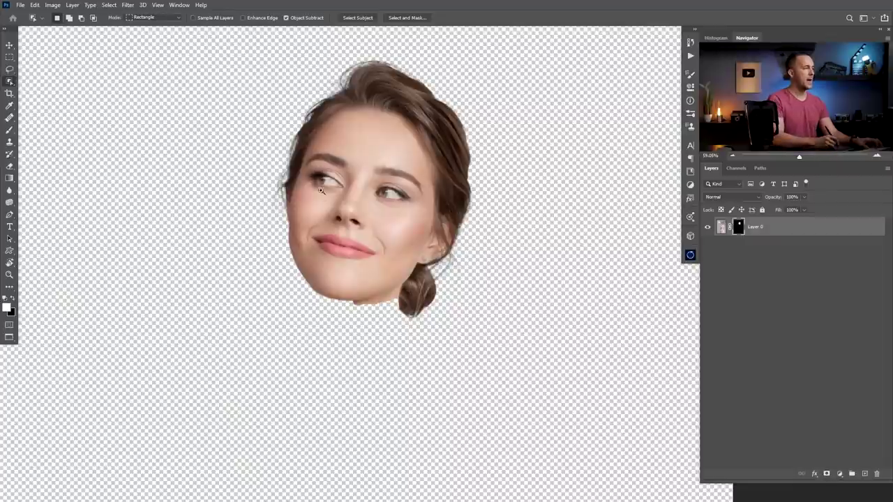
# Duplicate the masked layer and name the upper copy Head and the lower one Body
pyautogui.moveTo(432, 200); pyautogui.dragTo(411, 210)
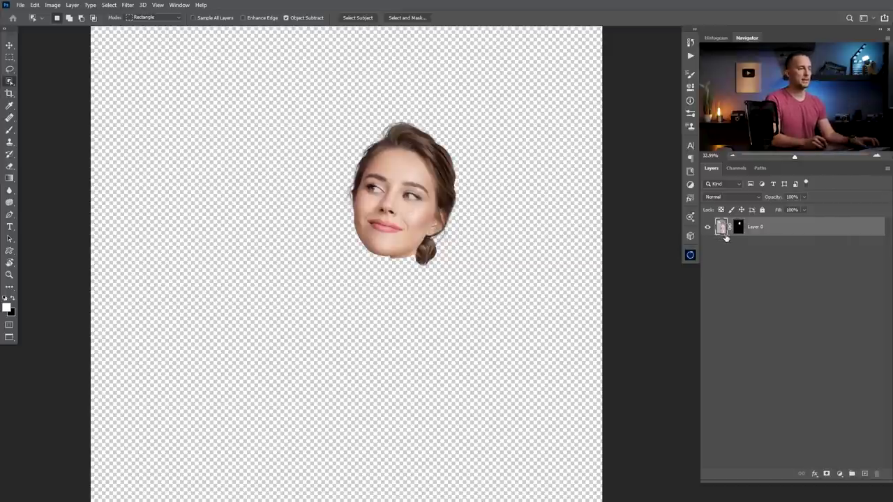
pyautogui.hotkey('ctrl', 'j')
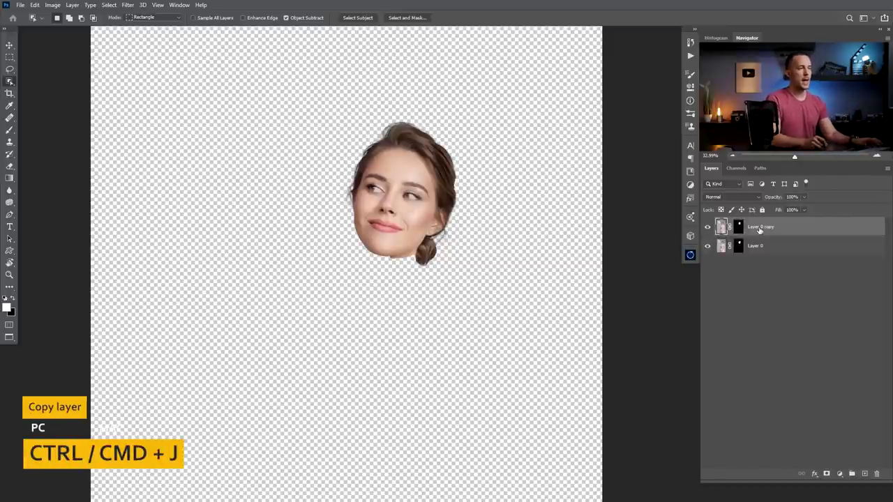
pyautogui.write('Head')
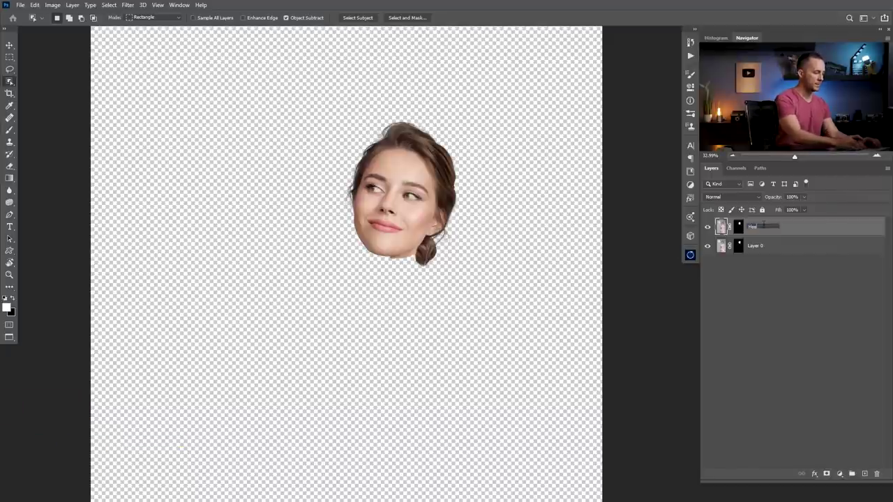
pyautogui.doubleClick(756, 246)
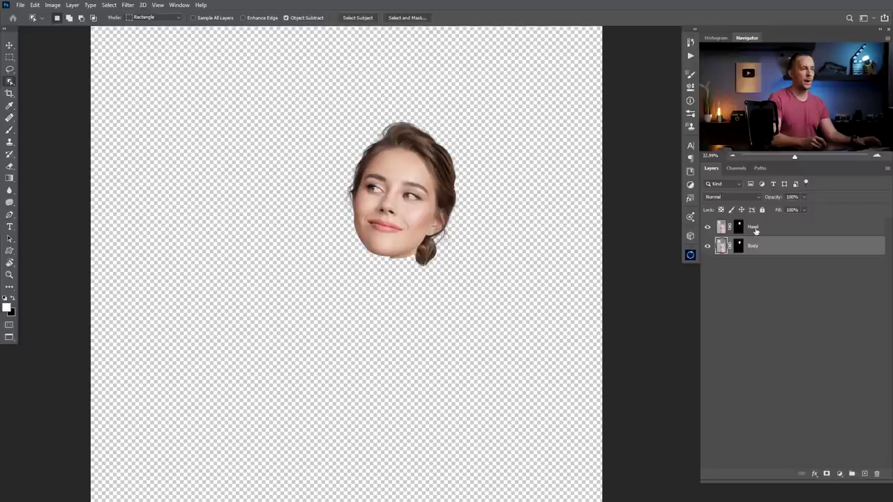
# Invert the Body layer's mask and move the Head layer onto the pink balloon
pyautogui.click(740, 246)
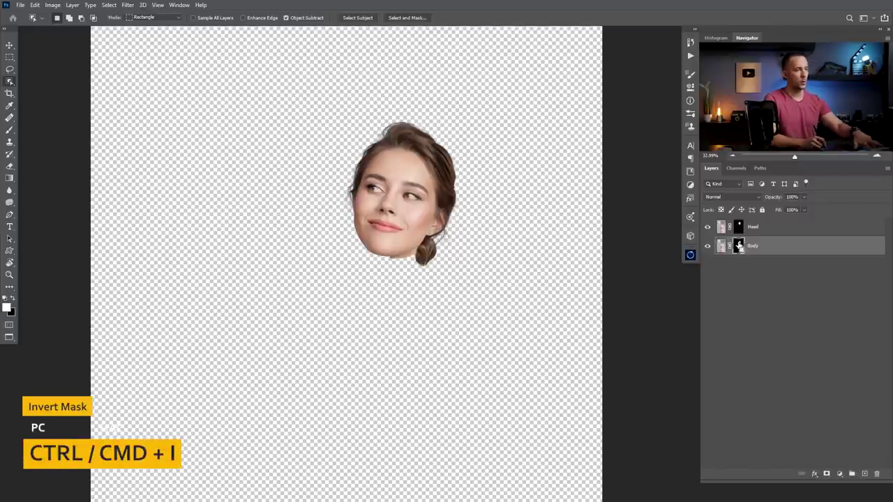
pyautogui.hotkey('ctrl', 'i')
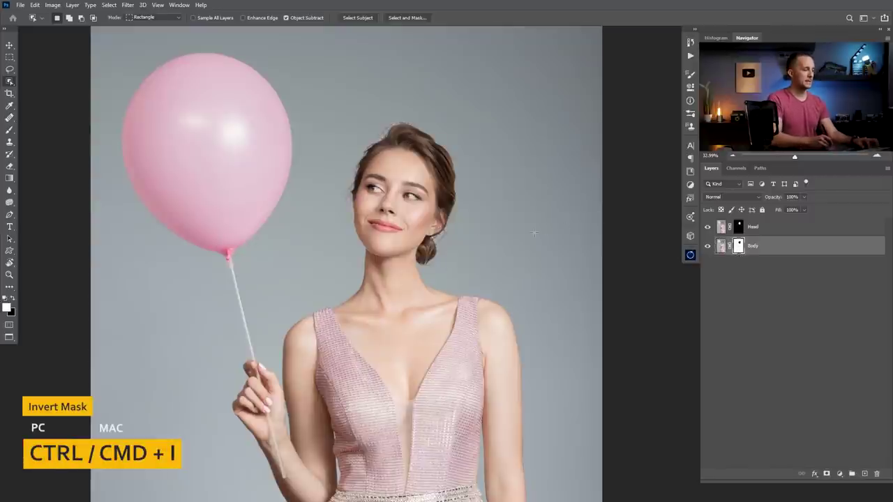
pyautogui.press('v')
pyautogui.click(720, 227)
pyautogui.moveTo(391, 236); pyautogui.dragTo(326, 201)
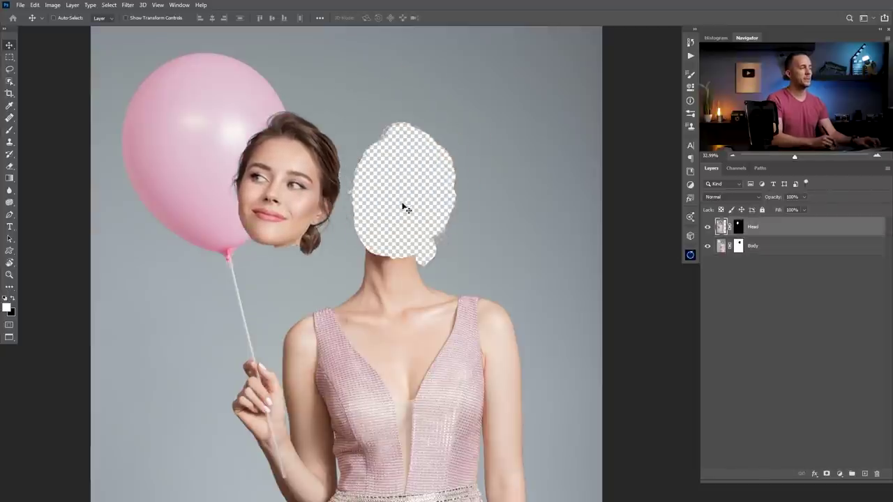
pyautogui.hotkey('ctrl', 'z')
pyautogui.moveTo(398, 209); pyautogui.dragTo(253, 187)
pyautogui.moveTo(221, 243); pyautogui.dragTo(348, 214)
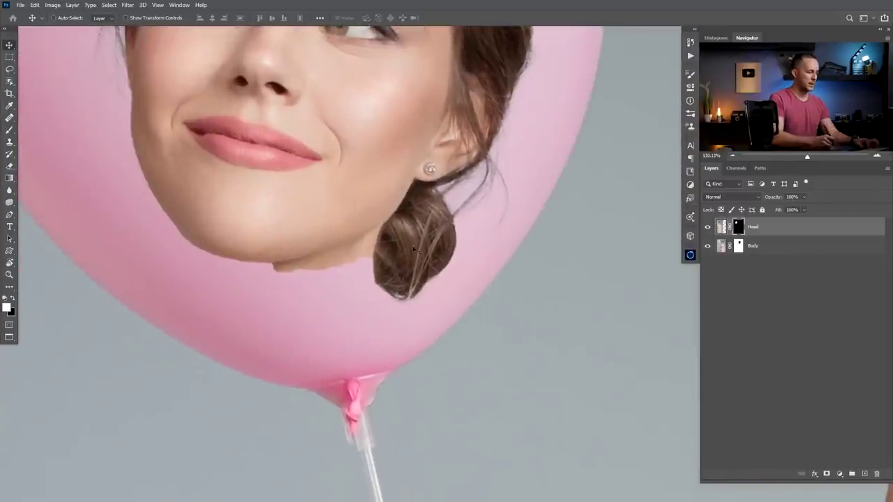
# Paint black with a brush at 100% opacity on the Head layer's mask to hide the leftover neck under the chin
pyautogui.press('b')
pyautogui.rightClick(338, 256)
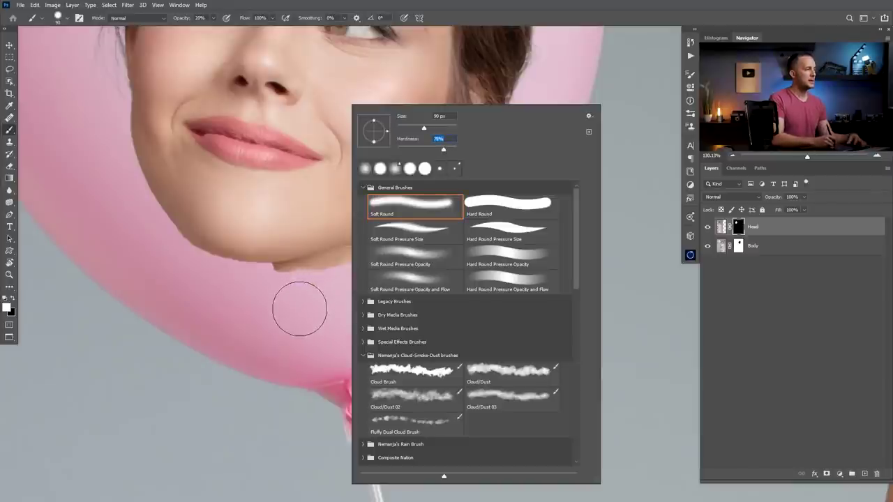
pyautogui.press('Return')
pyautogui.press('x')
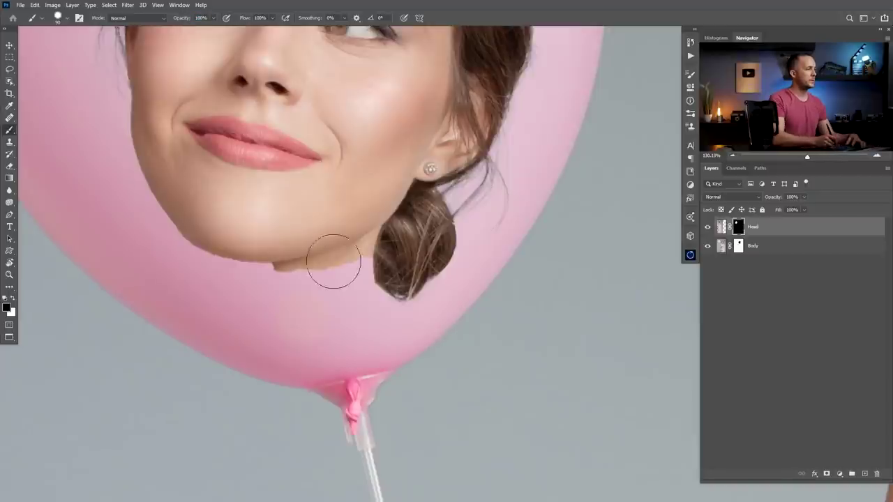
pyautogui.moveTo(316, 280); pyautogui.dragTo(339, 293)
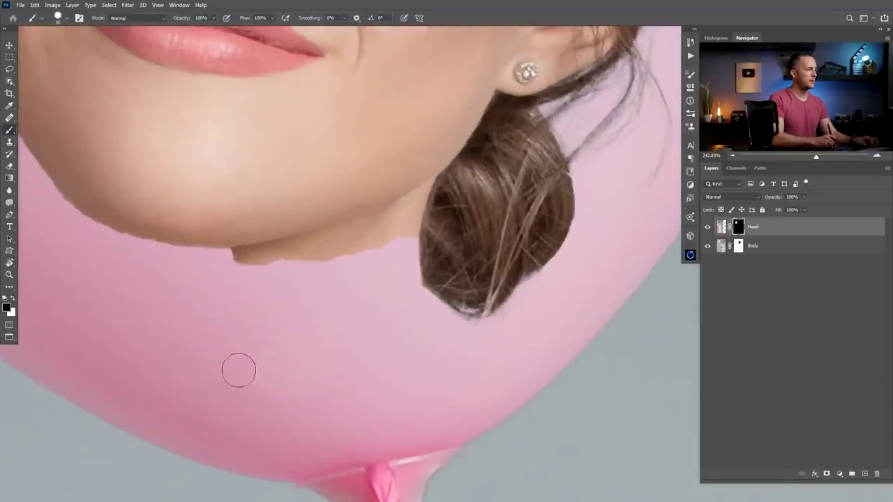
pyautogui.moveTo(238, 275); pyautogui.dragTo(328, 262)
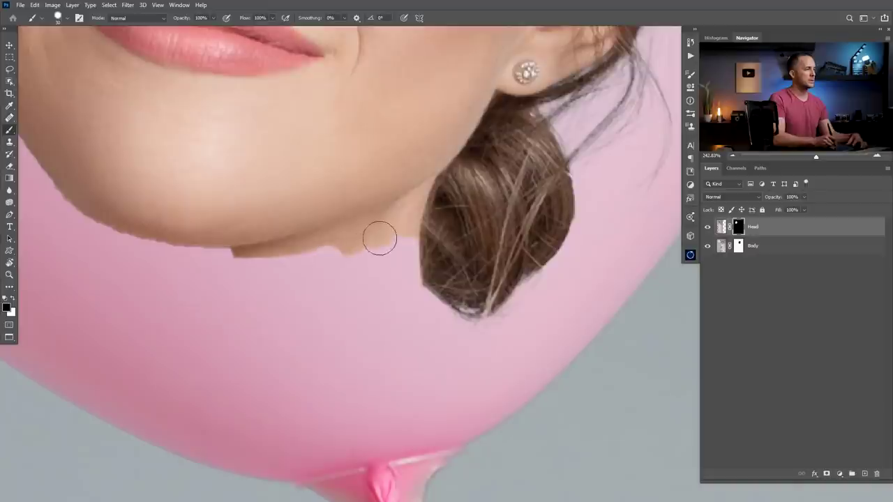
pyautogui.press('[')
pyautogui.press('[')
pyautogui.press('[')
pyautogui.moveTo(380, 236); pyautogui.dragTo(336, 253)
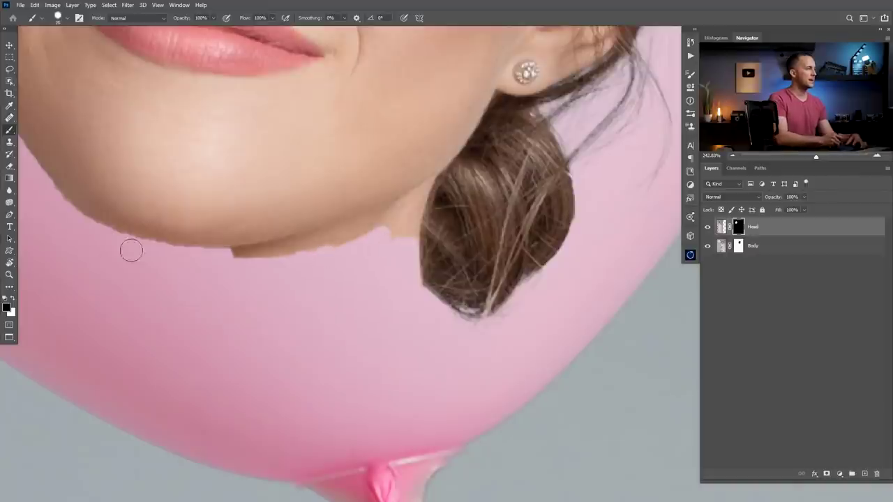
pyautogui.moveTo(408, 221)
pyautogui.mouseDown()
pyautogui.moveTo(422, 187)
pyautogui.moveTo(277, 254)
pyautogui.moveTo(399, 293)
pyautogui.mouseUp()
# Clean up the remaining edges of the Head layer's mask between the jaw and the hair bun, adjusting the brush size
pyautogui.press('[')
pyautogui.press('[')
pyautogui.press('[')
pyautogui.press('[')
pyautogui.press('[')
pyautogui.press(']')
pyautogui.press(']')
pyautogui.press(']')
pyautogui.press(']')
pyautogui.press(']')
pyautogui.press(']')
pyautogui.press(']')
pyautogui.press(']')
pyautogui.press('r')
pyautogui.moveTo(295, 235); pyautogui.dragTo(359, 204)
pyautogui.moveTo(234, 165)
pyautogui.mouseDown()
pyautogui.moveTo(231, 261)
pyautogui.moveTo(259, 311)
pyautogui.mouseUp()
pyautogui.moveTo(271, 76); pyautogui.dragTo(264, 211)
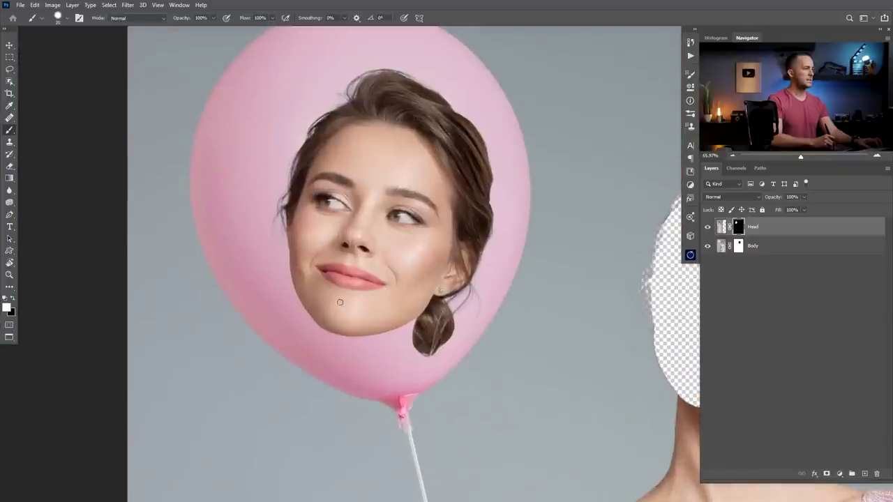
# Move the Head layer slightly higher within the balloon
pyautogui.moveTo(420, 222); pyautogui.dragTo(378, 215)
pyautogui.press('v')
pyautogui.moveTo(350, 259); pyautogui.dragTo(247, 211)
pyautogui.moveTo(407, 240); pyautogui.dragTo(412, 191)
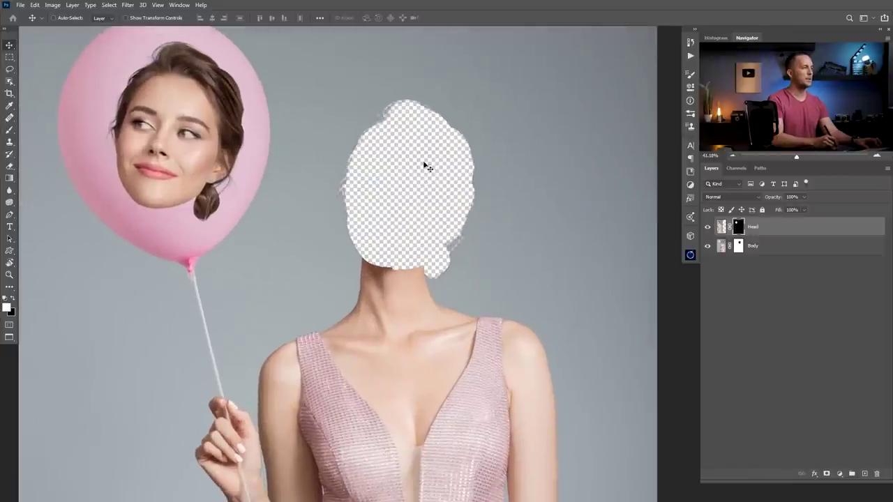
# Paint black on the Body layer's mask to trim the top of the neck to a straight horizontal edge
pyautogui.click(721, 249)
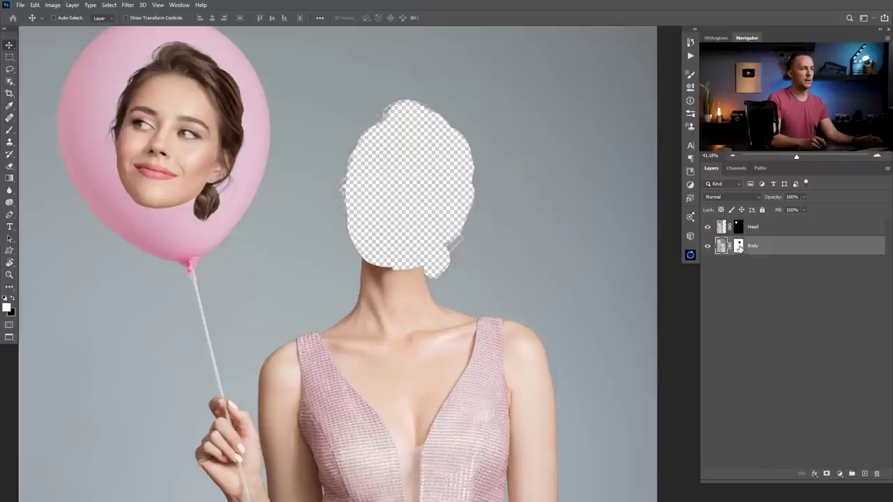
pyautogui.scroll(4, 409, 253)
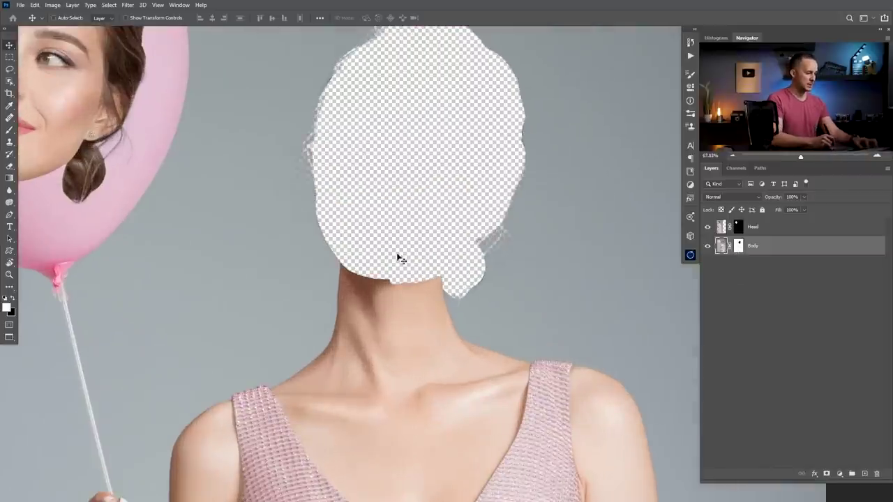
pyautogui.press('b')
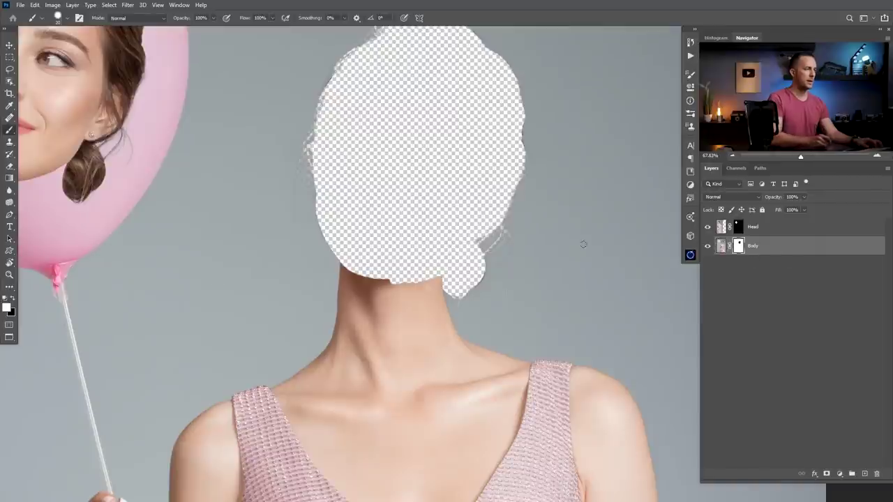
pyautogui.rightClick(364, 251)
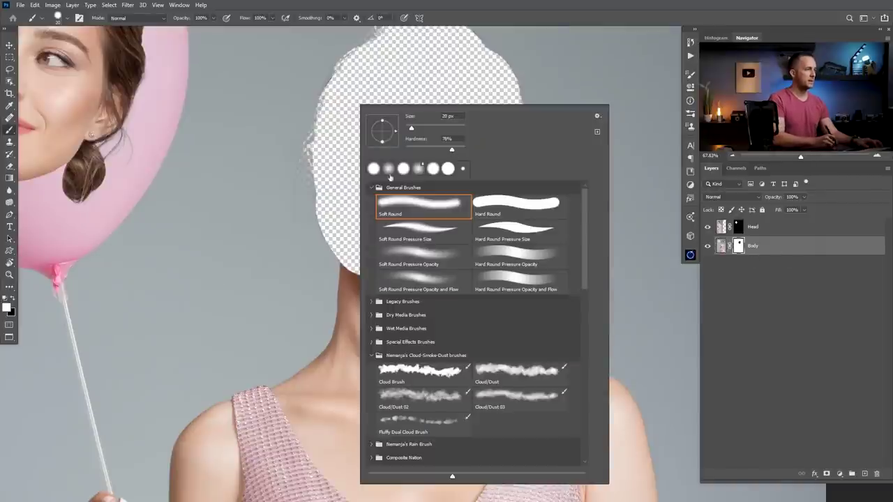
pyautogui.click(293, 234)
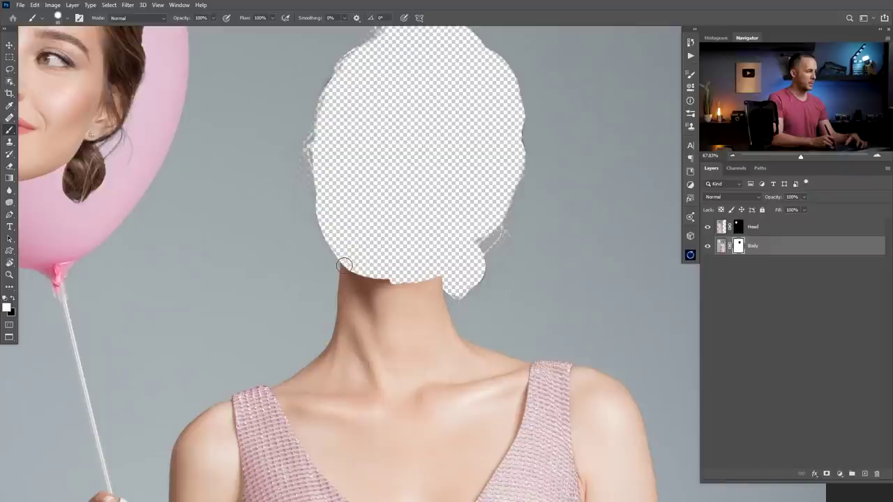
pyautogui.press('x')
pyautogui.moveTo(349, 259)
pyautogui.mouseDown()
pyautogui.moveTo(353, 269)
pyautogui.moveTo(442, 265)
pyautogui.moveTo(340, 274)
pyautogui.moveTo(447, 278)
pyautogui.mouseUp()
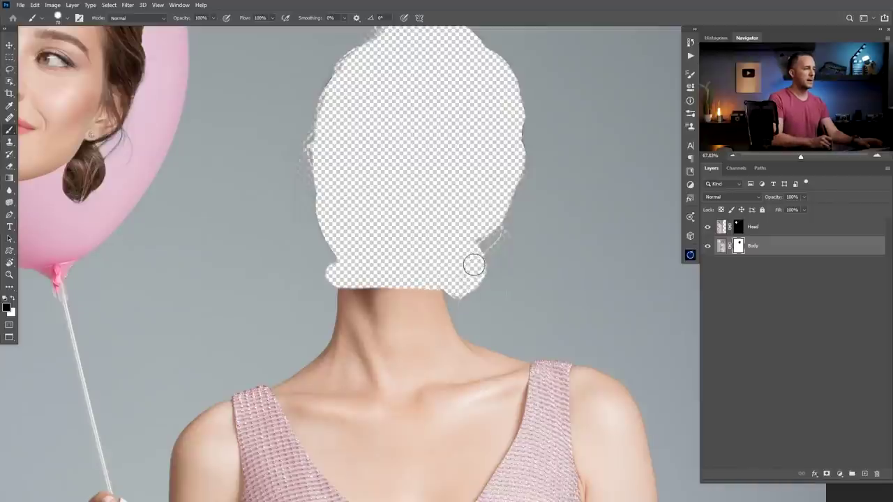
# Paint out the leftover hair fringes around the head cutout on the Body layer's mask
pyautogui.moveTo(487, 268)
pyautogui.mouseDown()
pyautogui.moveTo(473, 250)
pyautogui.moveTo(492, 231)
pyautogui.moveTo(499, 209)
pyautogui.mouseUp()
pyautogui.moveTo(514, 134)
pyautogui.mouseDown()
pyautogui.moveTo(491, 127)
pyautogui.moveTo(455, 247)
pyautogui.mouseUp()
pyautogui.moveTo(367, 153)
pyautogui.mouseDown()
pyautogui.moveTo(339, 173)
pyautogui.moveTo(313, 221)
pyautogui.moveTo(291, 292)
pyautogui.moveTo(295, 339)
pyautogui.moveTo(316, 375)
pyautogui.moveTo(311, 404)
pyautogui.mouseUp()
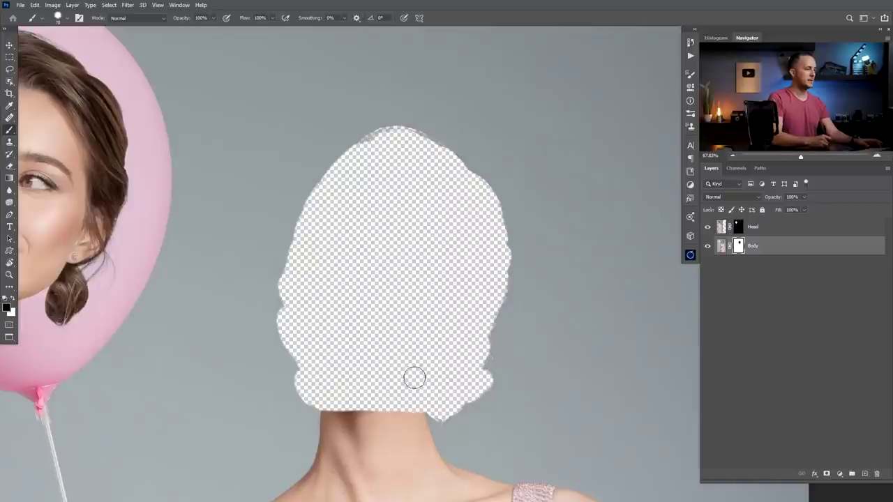
pyautogui.moveTo(445, 416)
pyautogui.mouseDown()
pyautogui.moveTo(474, 416)
pyautogui.moveTo(476, 385)
pyautogui.moveTo(475, 405)
pyautogui.moveTo(450, 412)
pyautogui.mouseUp()
# Apply the Body layer's mask permanently to the layer
pyautogui.hotkey('ctrl', '0')
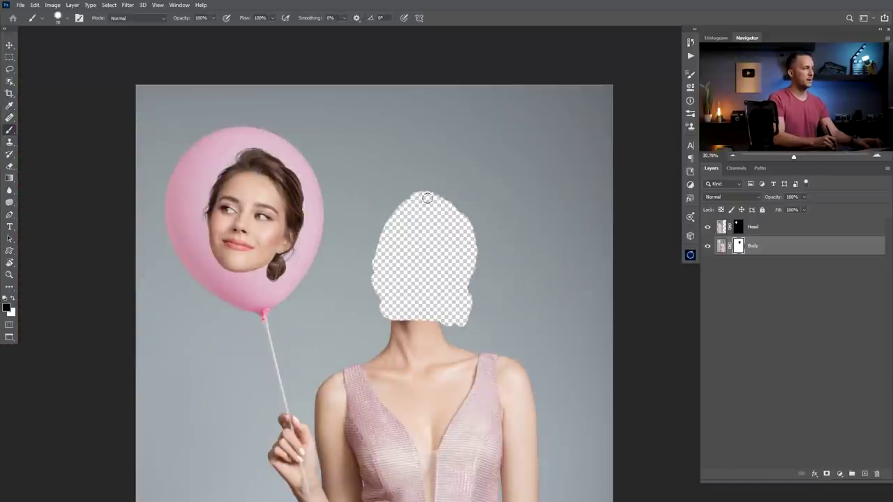
pyautogui.rightClick(738, 247)
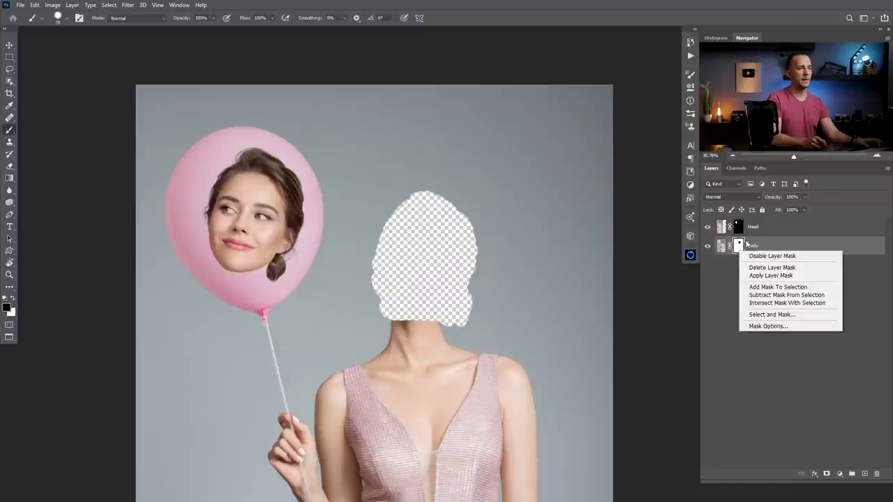
pyautogui.click(768, 278)
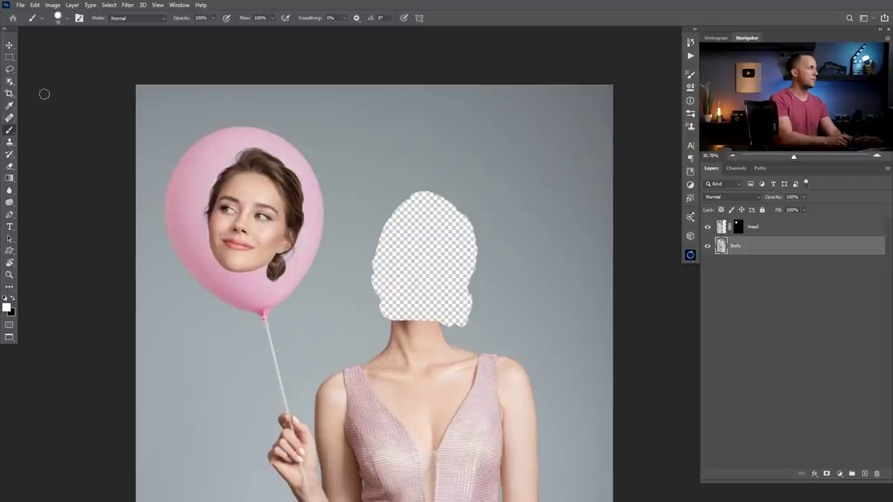
# Select the empty head area down to the neck edge with the Rectangular Marquee and add the cutout's uneven lower part with the Lasso
pyautogui.click(9, 56)
pyautogui.moveTo(362, 172); pyautogui.dragTo(485, 321)
pyautogui.scroll(5, 485, 321)
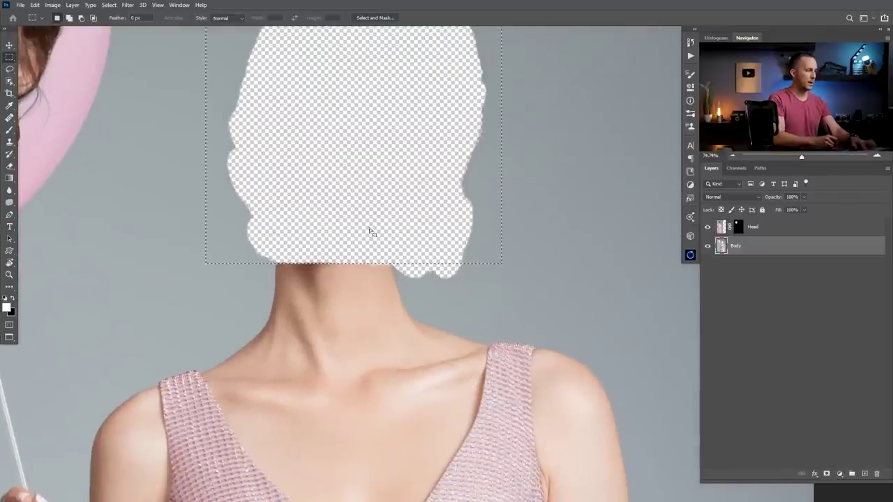
pyautogui.press('l')
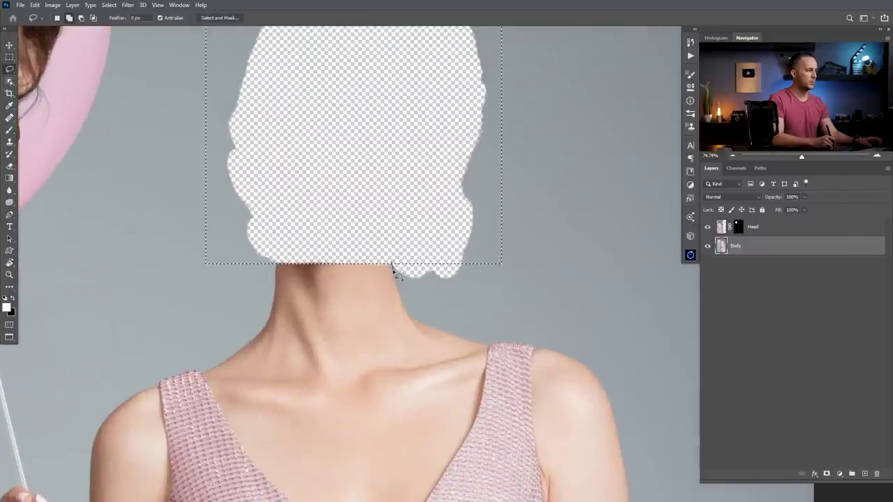
pyautogui.moveTo(482, 269); pyautogui.dragTo(462, 247)
pyautogui.scroll(2, 462, 247)
pyautogui.scroll(-3, 457, 237)
pyautogui.moveTo(421, 228); pyautogui.dragTo(449, 305)
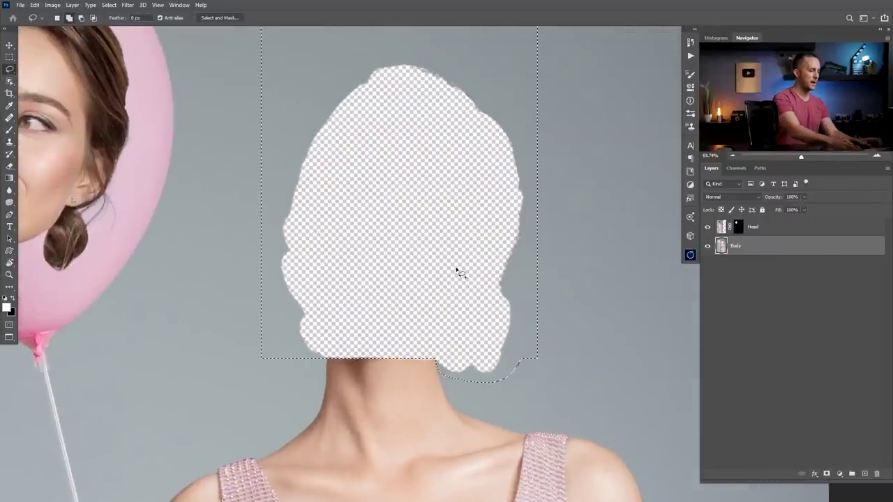
# Try filling the selected head area with Content-Aware contents at 100% opacity, and undo the fill
pyautogui.hotkey('shift', 'F5')
pyautogui.click(594, 133)
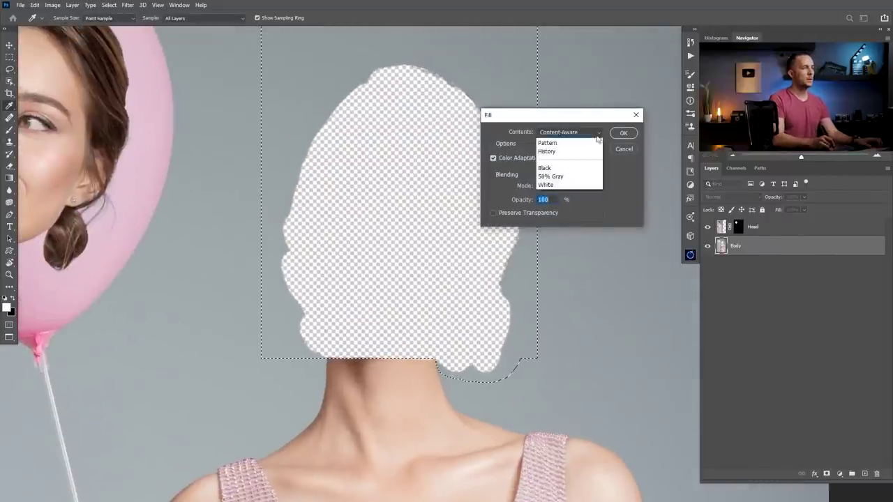
pyautogui.click(564, 174)
pyautogui.click(617, 149)
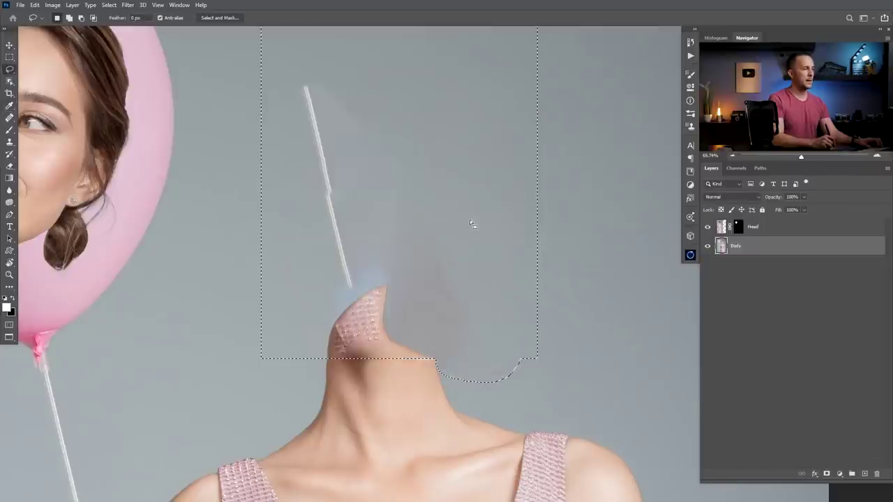
pyautogui.scroll(-3, 477, 216)
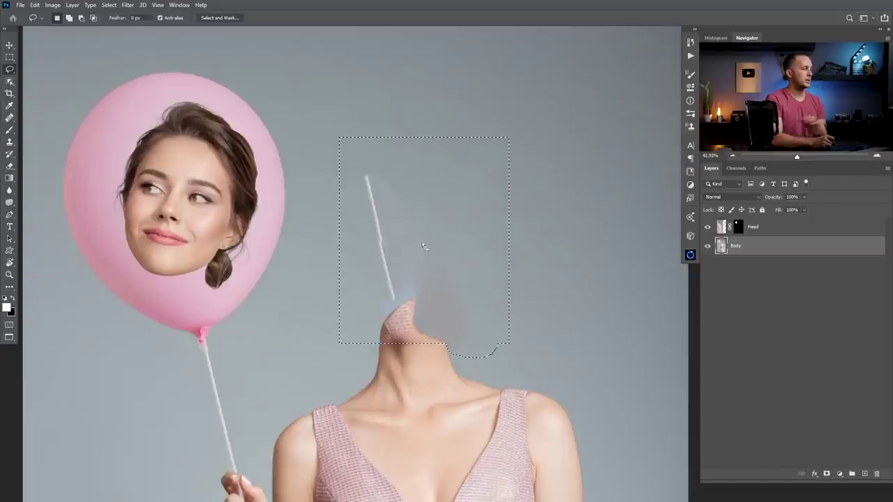
pyautogui.hotkey('ctrl', 'z')
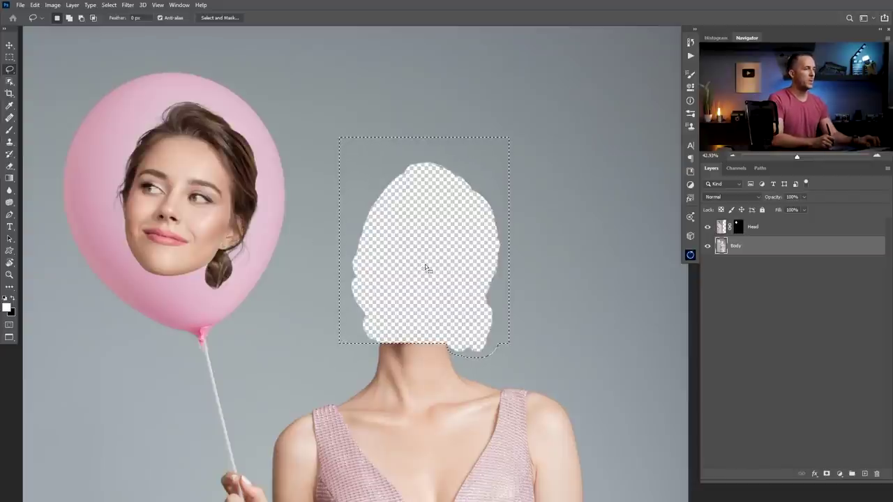
# Start Content-Aware Fill for the selected head area and exclude the woman's body from the sampling area
pyautogui.scroll(-2, 424, 235)
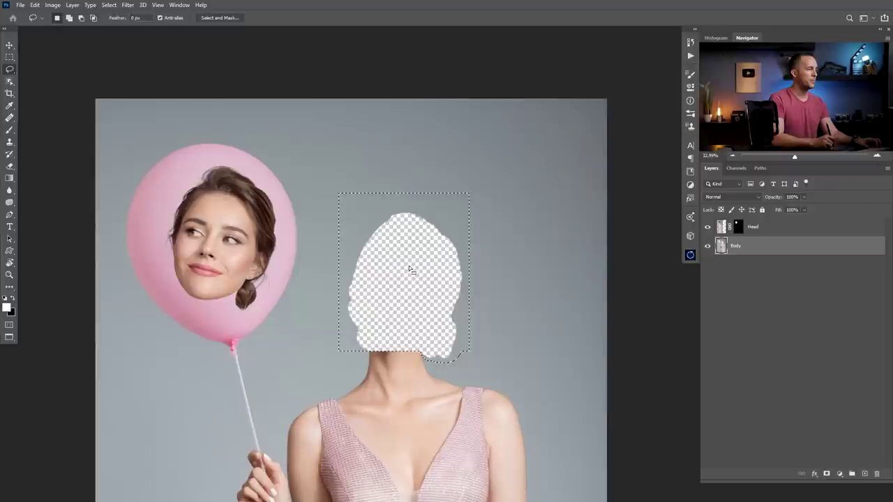
pyautogui.press('v')
pyautogui.click(35, 5)
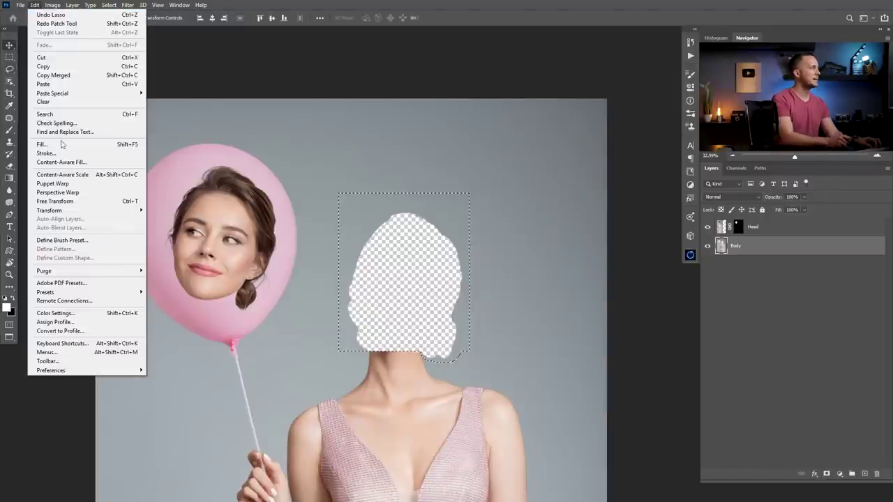
pyautogui.click(68, 166)
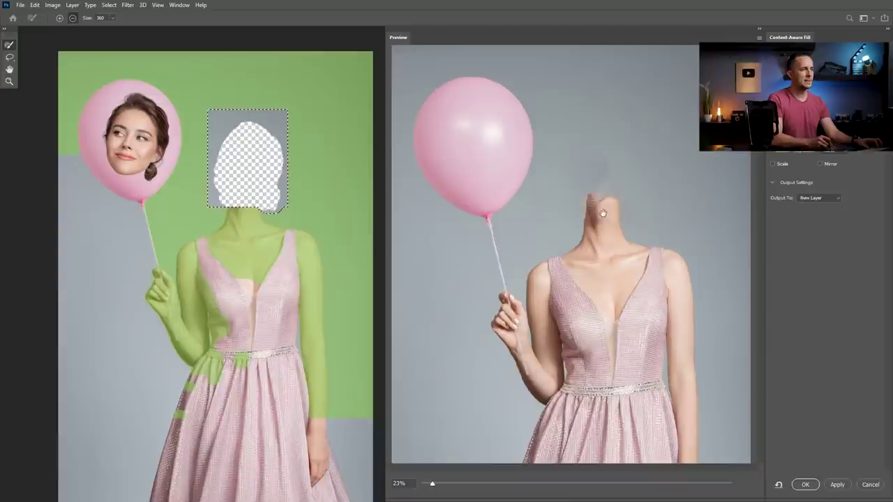
pyautogui.scroll(5, 617, 221)
pyautogui.scroll(-3, 599, 201)
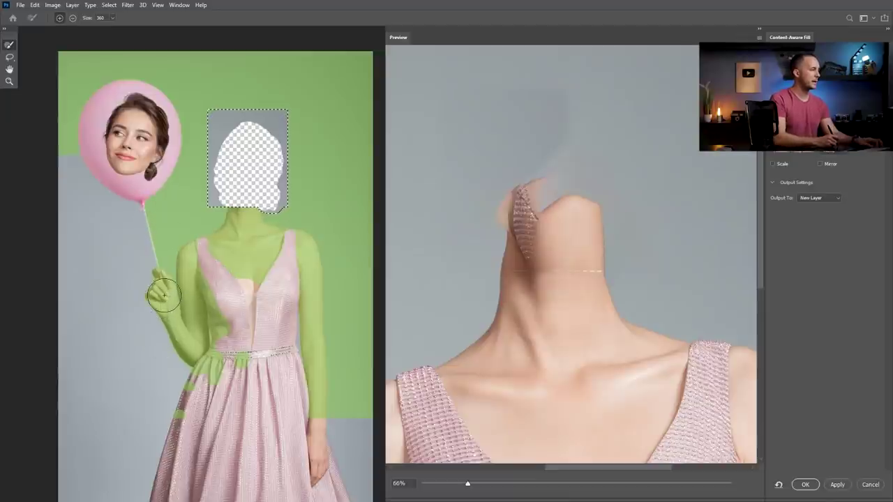
pyautogui.moveTo(165, 307)
pyautogui.mouseDown()
pyautogui.moveTo(161, 284)
pyautogui.moveTo(195, 395)
pyautogui.moveTo(184, 417)
pyautogui.moveTo(237, 369)
pyautogui.moveTo(184, 271)
pyautogui.moveTo(235, 238)
pyautogui.moveTo(239, 221)
pyautogui.moveTo(264, 222)
pyautogui.moveTo(267, 242)
pyautogui.moveTo(256, 257)
pyautogui.moveTo(278, 277)
pyautogui.moveTo(293, 249)
pyautogui.moveTo(315, 309)
pyautogui.moveTo(318, 419)
pyautogui.moveTo(301, 239)
pyautogui.moveTo(253, 299)
pyautogui.mouseUp()
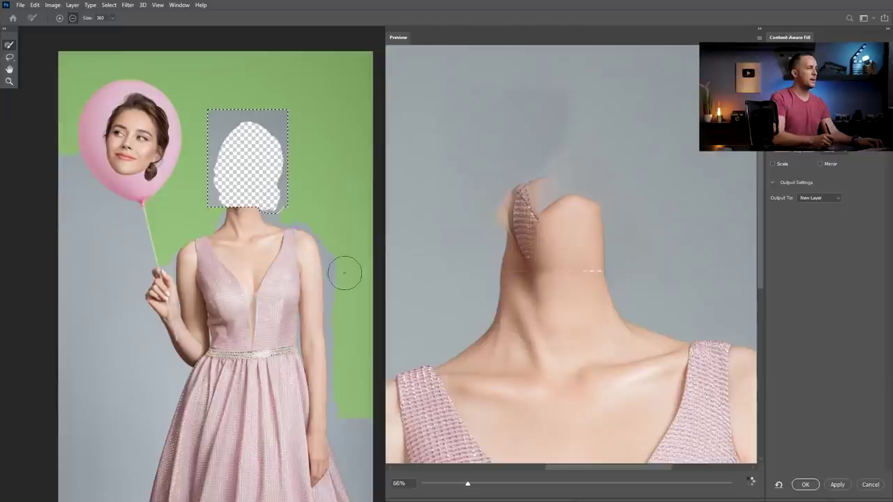
pyautogui.moveTo(537, 202); pyautogui.dragTo(566, 215)
# Exclude the background around the balloon edge, string and raised arm from sampling, and output the fill to a new layer
pyautogui.moveTo(130, 215); pyautogui.dragTo(177, 298)
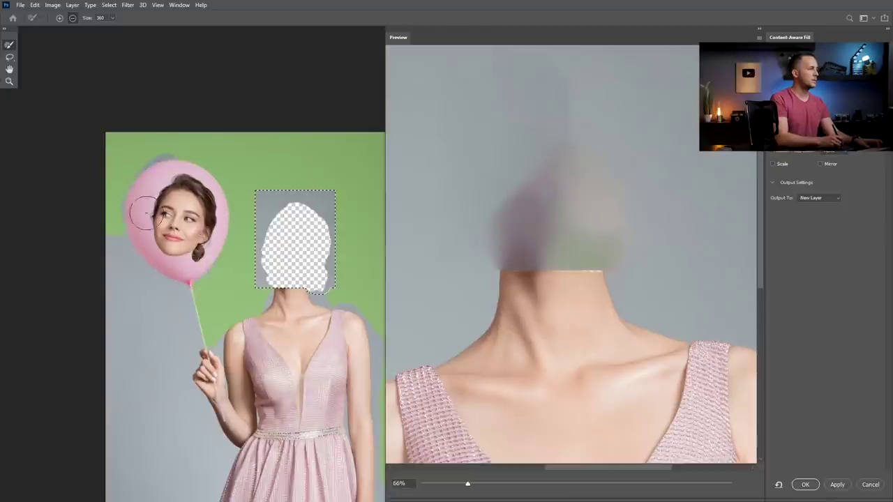
pyautogui.moveTo(292, 294); pyautogui.dragTo(226, 252)
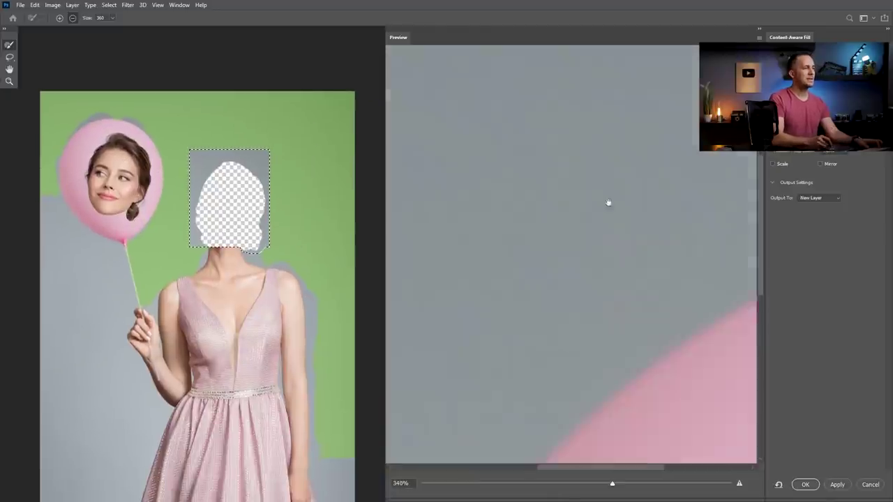
pyautogui.scroll(-5, 536, 241)
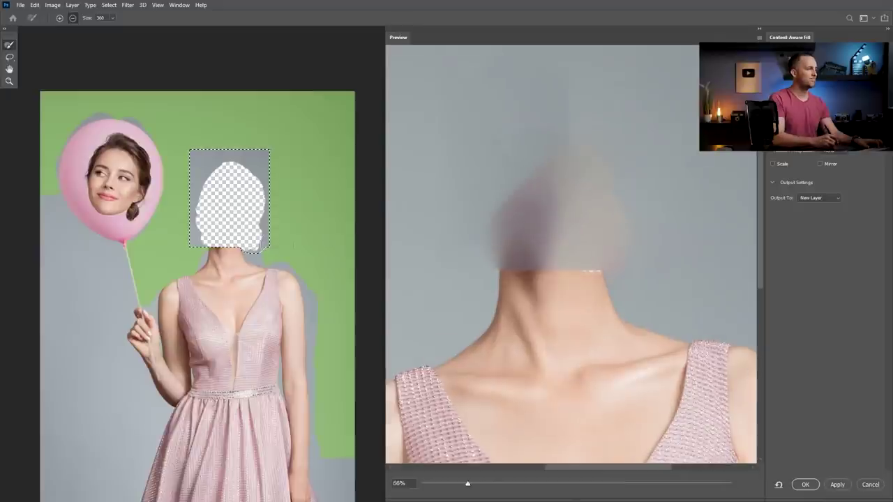
pyautogui.moveTo(183, 272)
pyautogui.mouseDown()
pyautogui.moveTo(172, 295)
pyautogui.moveTo(188, 298)
pyautogui.moveTo(190, 313)
pyautogui.moveTo(160, 303)
pyautogui.mouseUp()
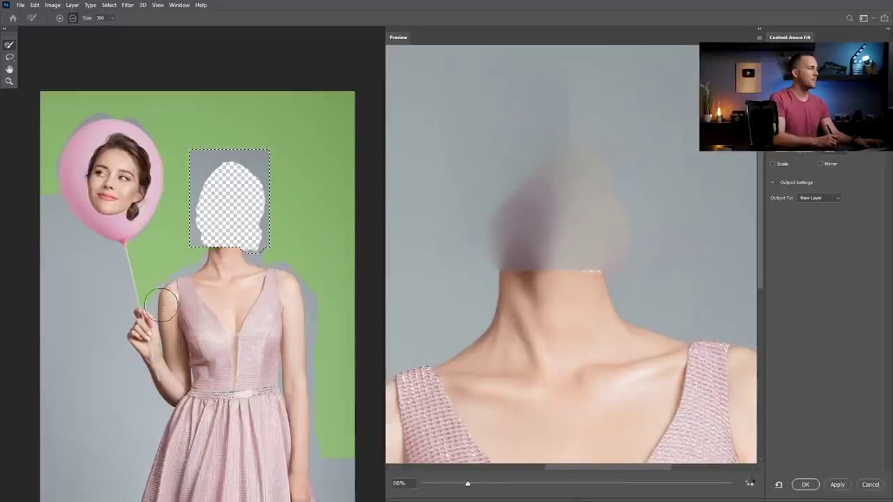
pyautogui.moveTo(124, 259)
pyautogui.mouseDown()
pyautogui.moveTo(134, 302)
pyautogui.moveTo(144, 296)
pyautogui.moveTo(123, 256)
pyautogui.mouseUp()
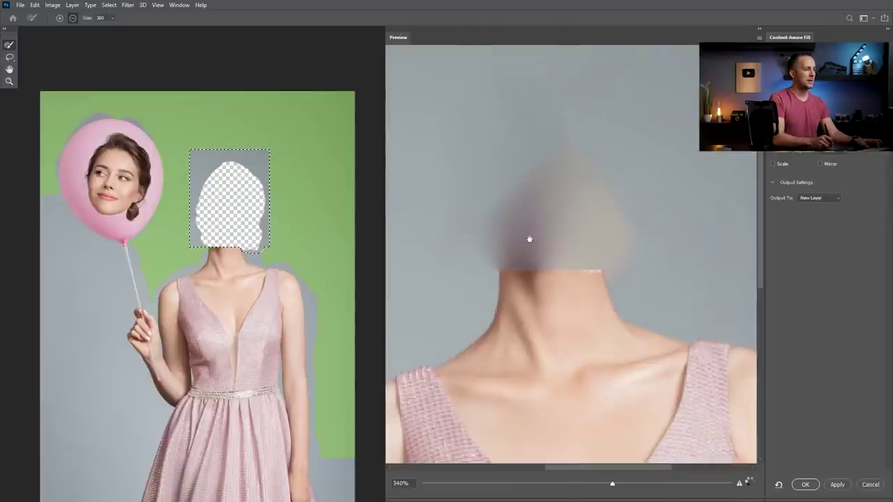
pyautogui.click(806, 485)
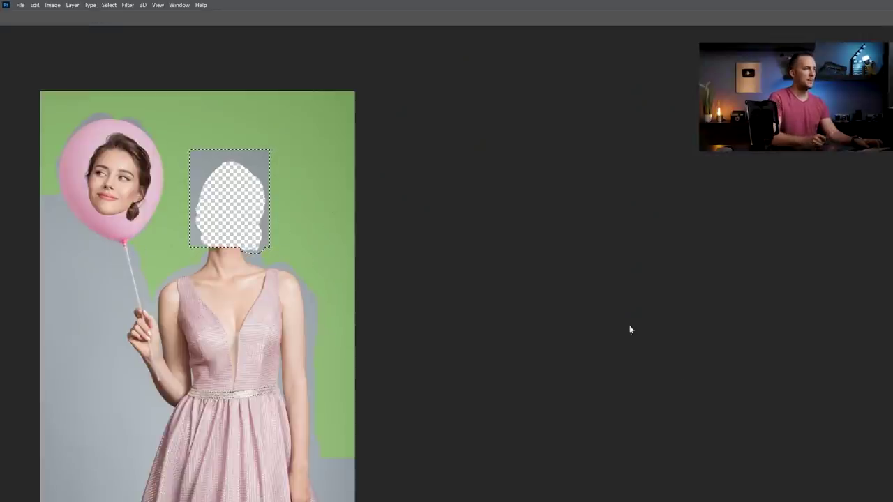
# Try to patch the smudge above the neck on the Body copy layer using a rectangular selection and the Patch tool
pyautogui.moveTo(323, 231); pyautogui.dragTo(405, 224)
pyautogui.scroll(2, 377, 219)
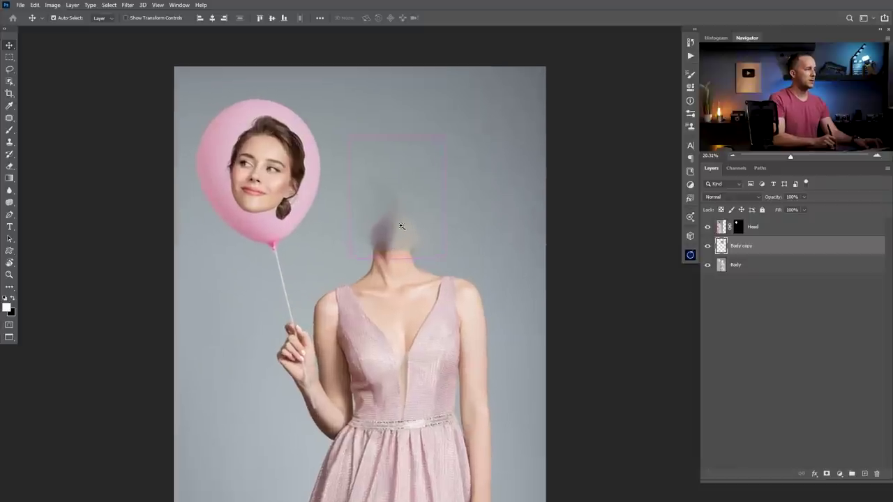
pyautogui.press('m')
pyautogui.click(341, 177)
pyautogui.moveTo(347, 169); pyautogui.dragTo(442, 255)
pyautogui.click(10, 118)
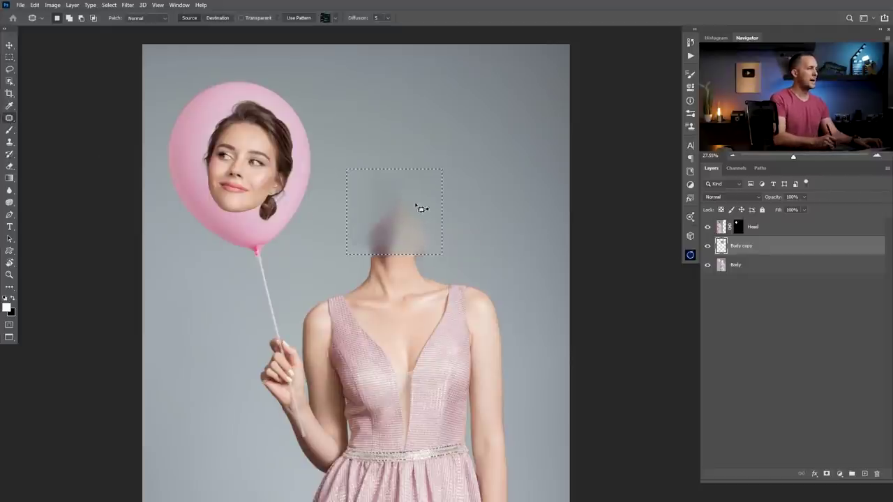
pyautogui.moveTo(398, 209); pyautogui.dragTo(397, 183)
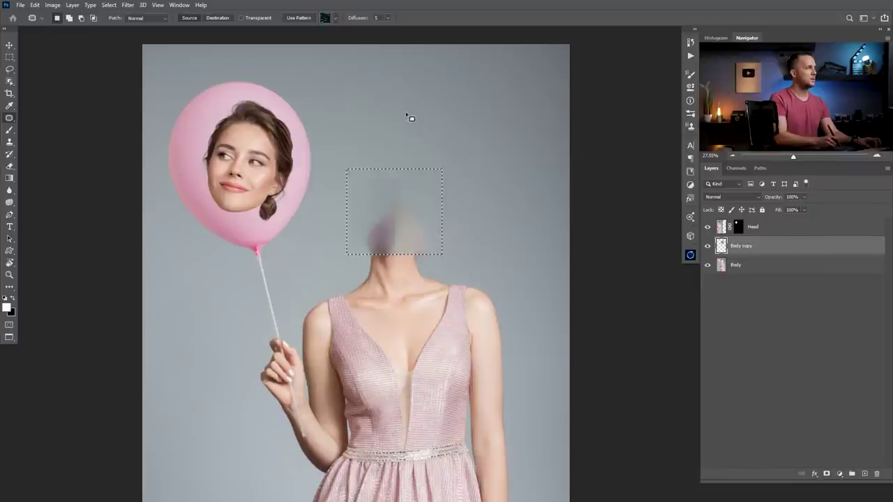
pyautogui.hotkey('ctrl', 'd')
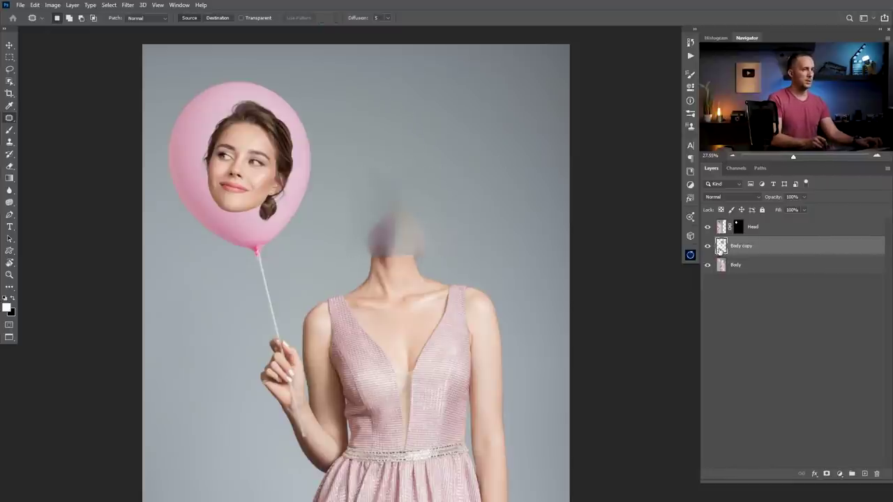
# Merge the Body copy and Body layers and patch the smudge above the neck with clean background from higher up
pyautogui.keyDown('shift'); pyautogui.click(724, 268); pyautogui.keyUp('shift')
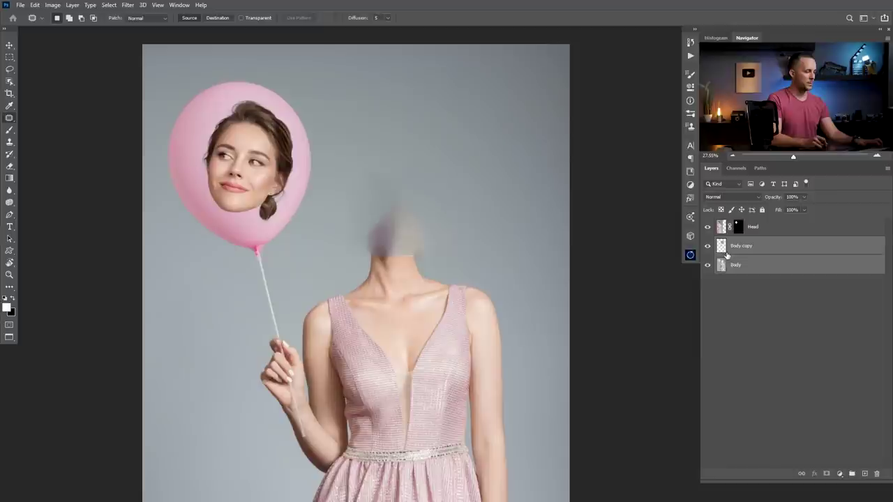
pyautogui.hotkey('ctrl', 'e')
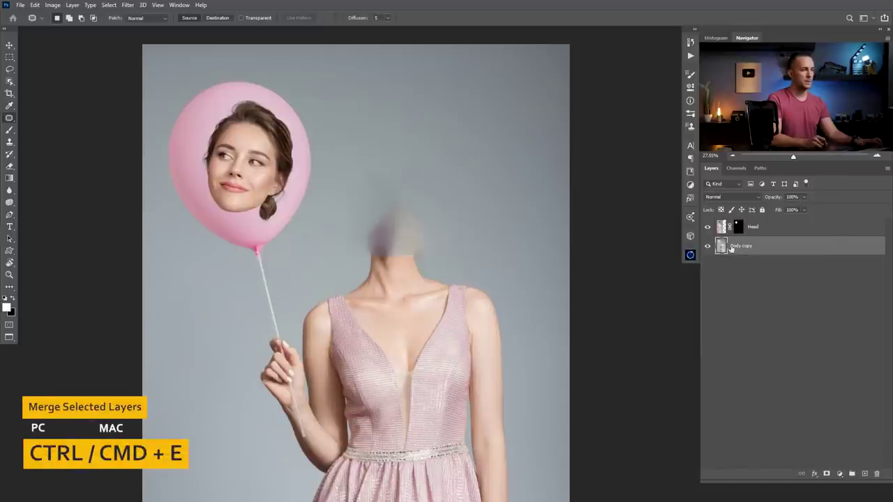
pyautogui.moveTo(355, 199)
pyautogui.mouseDown()
pyautogui.moveTo(353, 249)
pyautogui.moveTo(375, 259)
pyautogui.mouseUp()
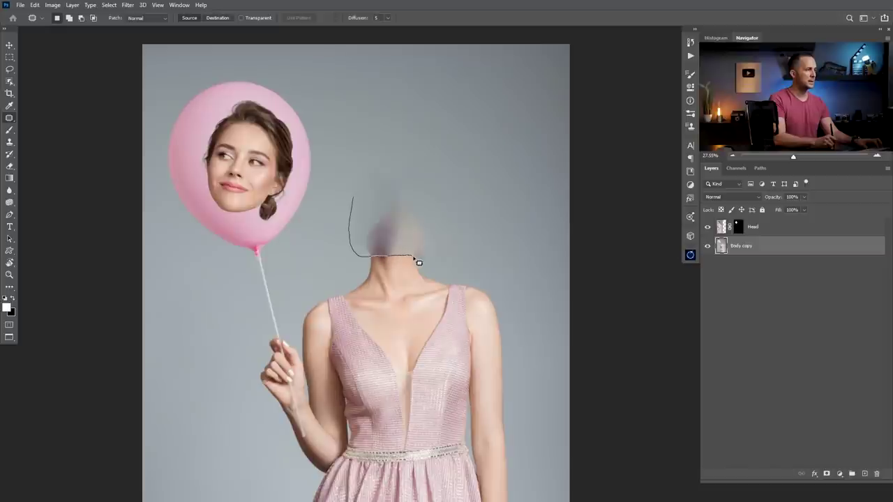
pyautogui.moveTo(365, 182); pyautogui.dragTo(387, 97)
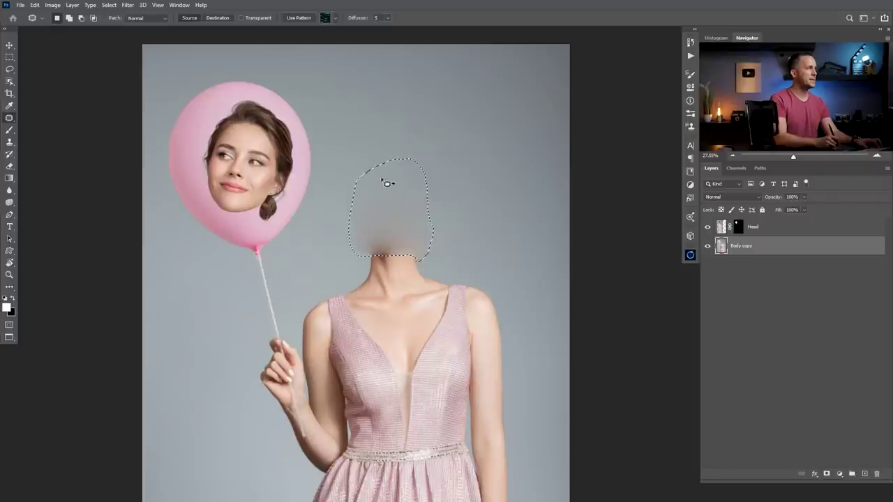
pyautogui.hotkey('ctrl', 'd')
# On a new layer, cover the smudge above the neck with Clone Stamp and sampled background gray at 30% opacity
pyautogui.press('s')
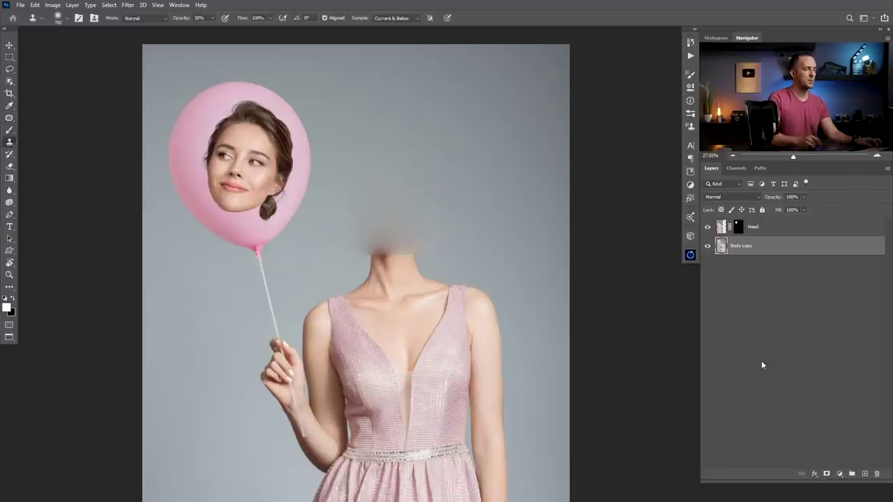
pyautogui.click(865, 474)
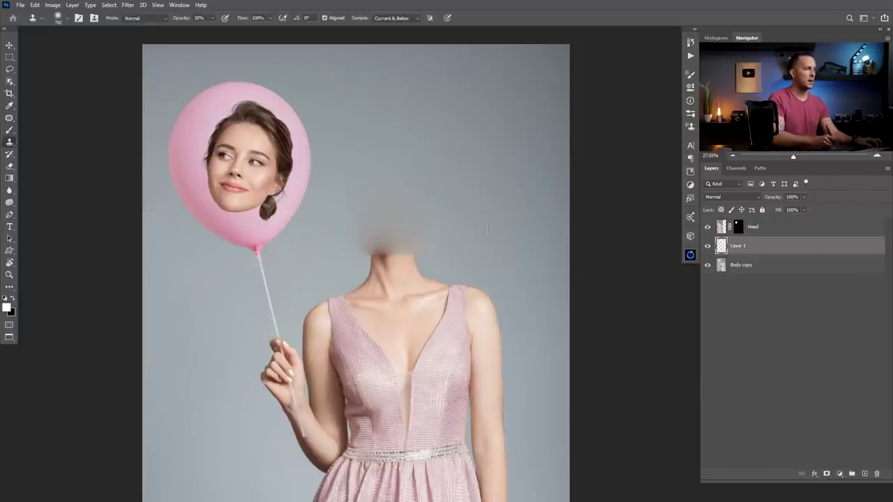
pyautogui.keyDown('alt'); pyautogui.click(391, 162); pyautogui.keyUp('alt')
pyautogui.moveTo(370, 201)
pyautogui.mouseDown()
pyautogui.moveTo(373, 216)
pyautogui.moveTo(396, 212)
pyautogui.mouseUp()
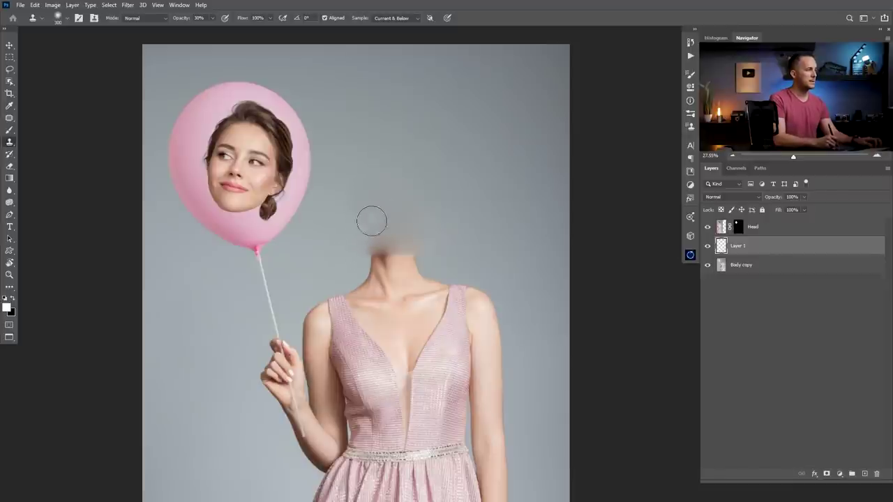
pyautogui.scroll(3, 391, 212)
pyautogui.keyDown('alt'); pyautogui.click(435, 116); pyautogui.keyUp('alt')
pyautogui.moveTo(379, 270); pyautogui.dragTo(329, 275)
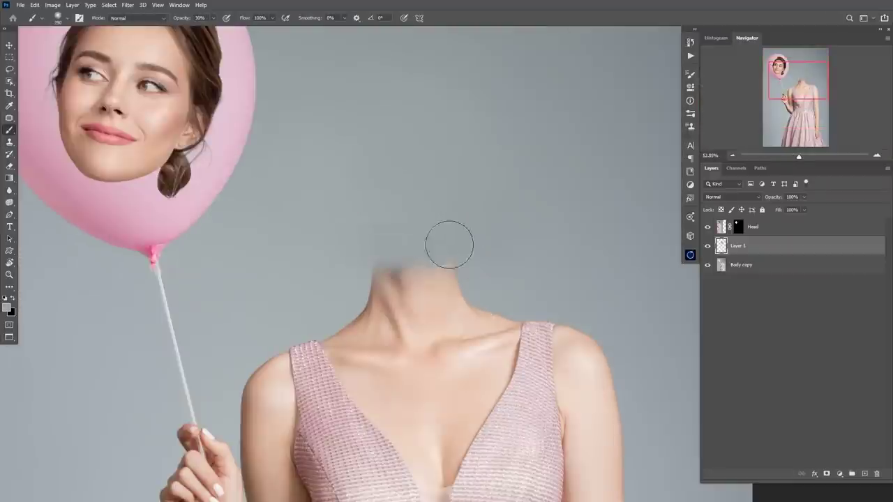
# Blend the background above the neck with a soft round brush at 10% opacity, enlarged to 500 px and up to 900 px
pyautogui.press(']')
pyautogui.press(']')
pyautogui.press(']')
pyautogui.press(']')
pyautogui.press(']')
pyautogui.press('1')
pyautogui.scroll(-5, 348, 270)
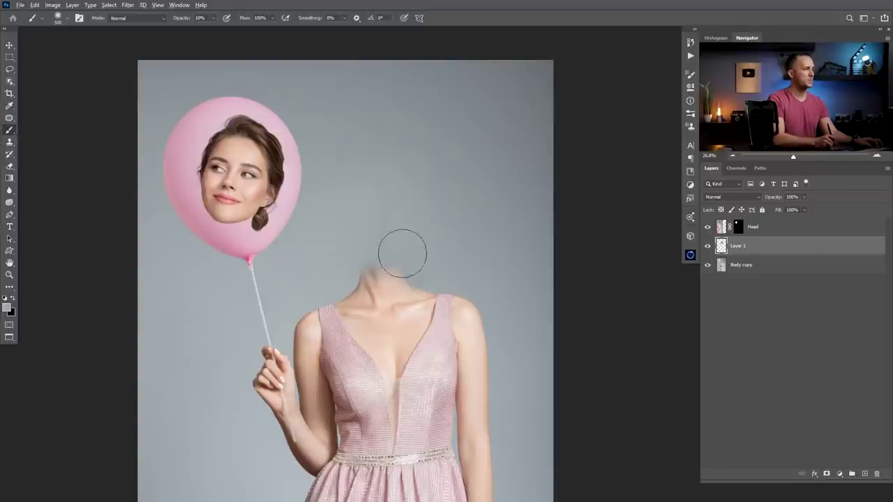
pyautogui.scroll(-4, 403, 244)
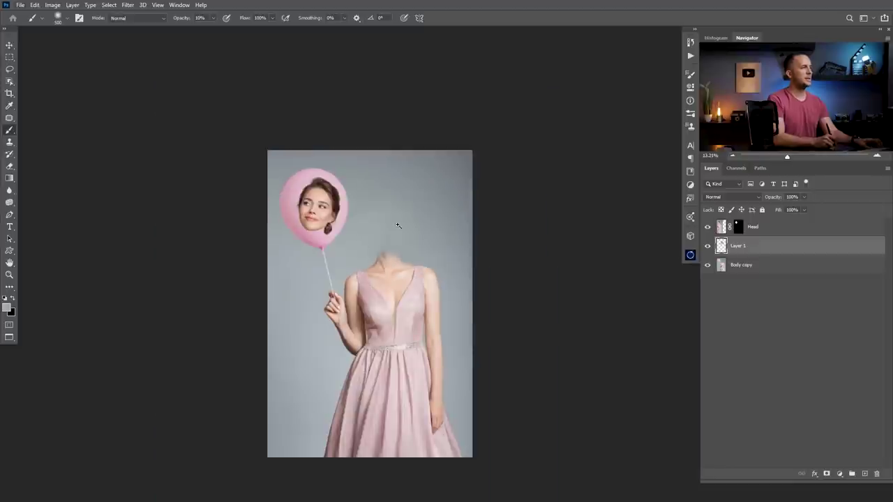
pyautogui.scroll(2, 404, 246)
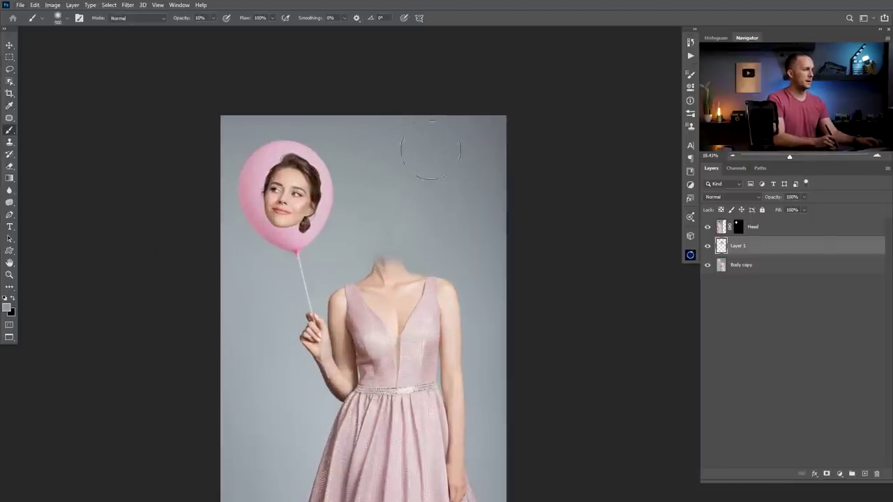
pyautogui.rightClick(406, 221)
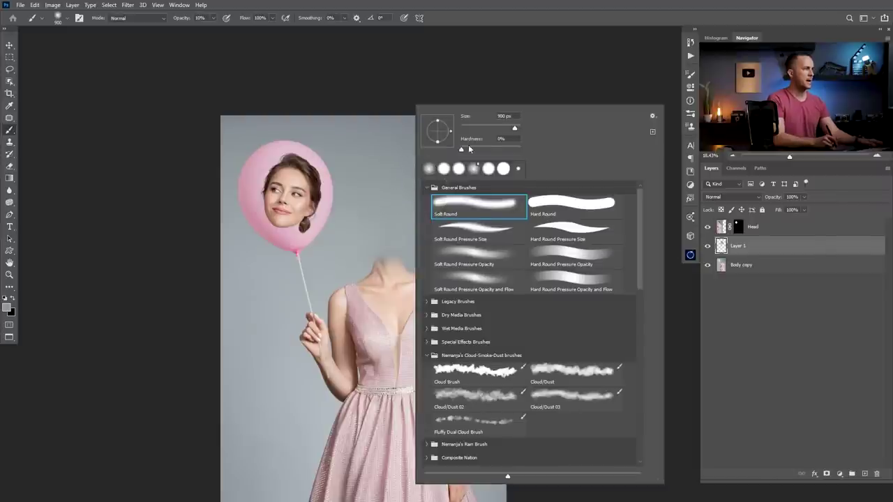
pyautogui.press('Return')
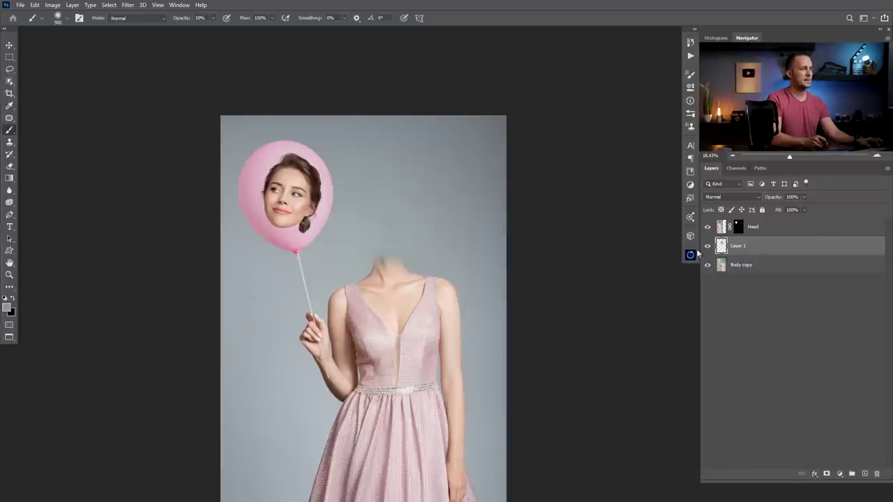
# Add a layer mask to Layer 1 and paint black with a small, harder brush at 100% opacity to restore the neck up to its cut edge
pyautogui.click(826, 475)
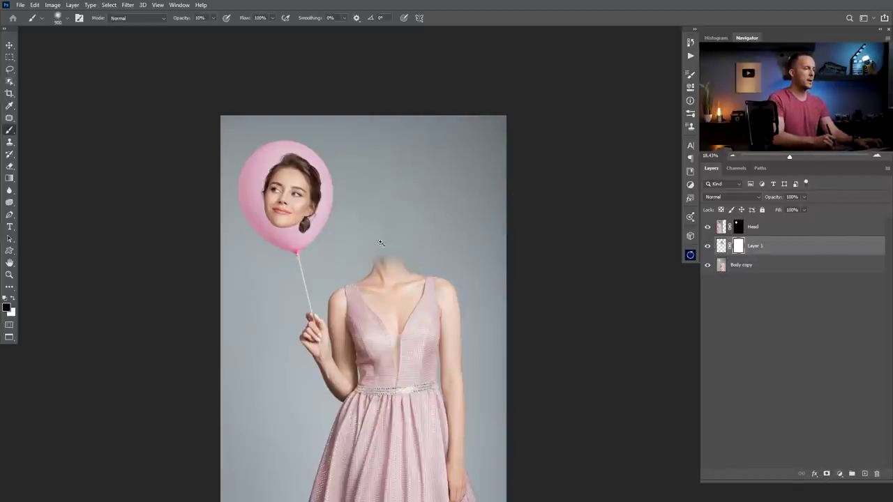
pyautogui.scroll(5, 403, 255)
pyautogui.scroll(-3, 345, 245)
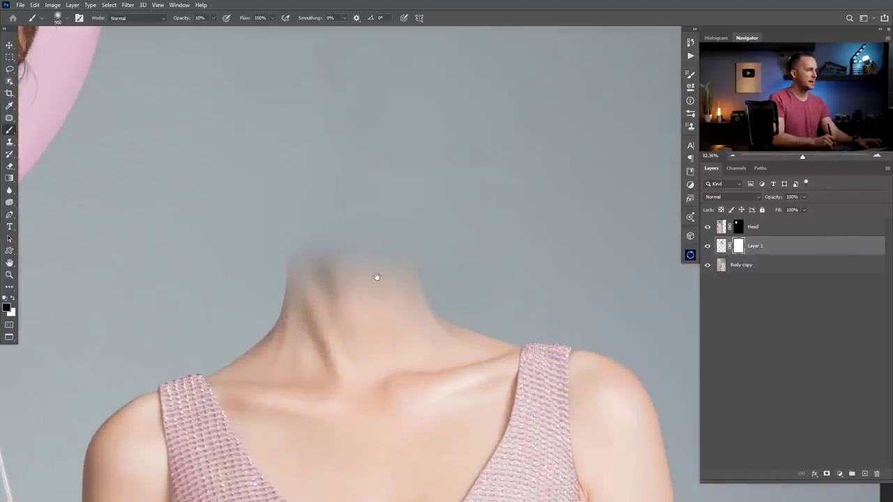
pyautogui.rightClick(414, 237)
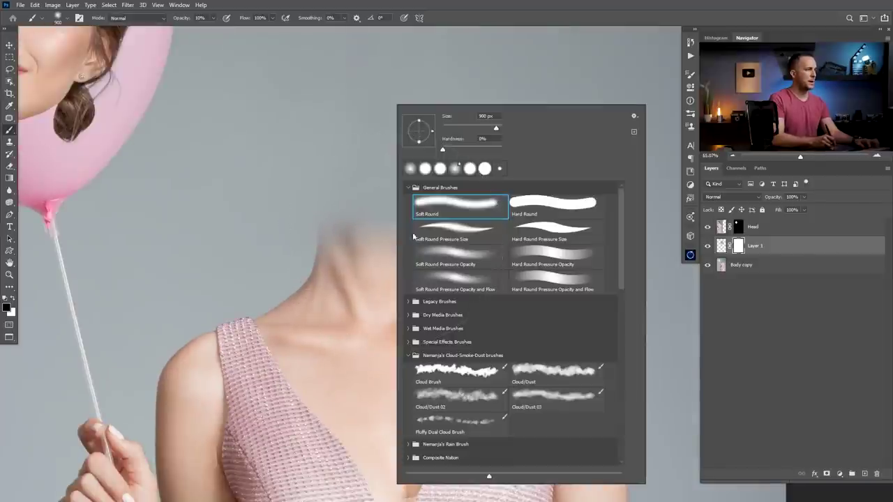
pyautogui.click(467, 128)
pyautogui.press('Return')
pyautogui.press('0')
pyautogui.moveTo(397, 247)
pyautogui.mouseDown()
pyautogui.moveTo(418, 247)
pyautogui.moveTo(411, 251)
pyautogui.mouseUp()
pyautogui.moveTo(444, 305)
pyautogui.mouseDown()
pyautogui.moveTo(400, 255)
pyautogui.moveTo(411, 253)
pyautogui.moveTo(403, 241)
pyautogui.moveTo(328, 241)
pyautogui.moveTo(317, 288)
pyautogui.mouseUp()
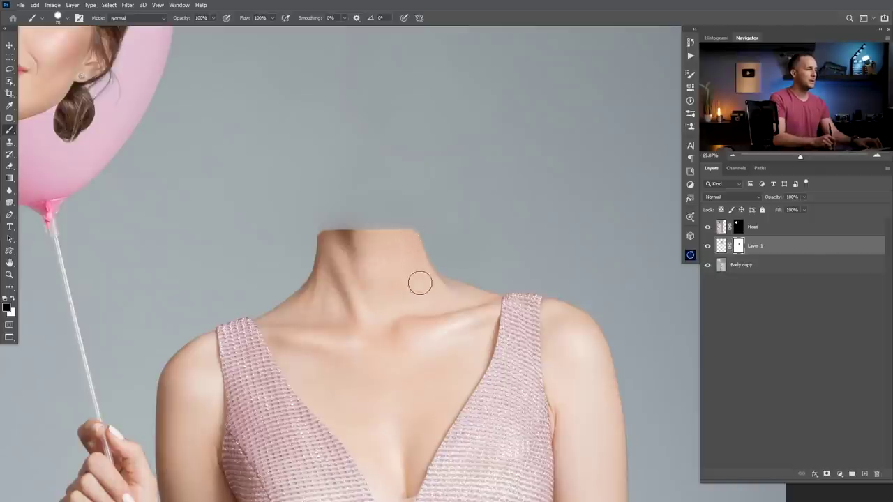
pyautogui.moveTo(407, 240); pyautogui.dragTo(331, 241)
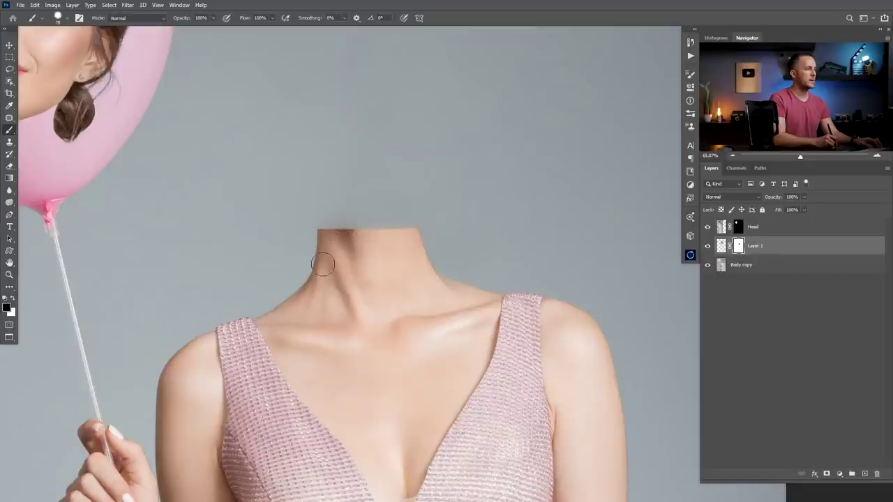
# Soften the painted background on Layer 1 itself, not its mask, with a Gaussian Blur of 52.4 pixels radius
pyautogui.scroll(-5, 414, 282)
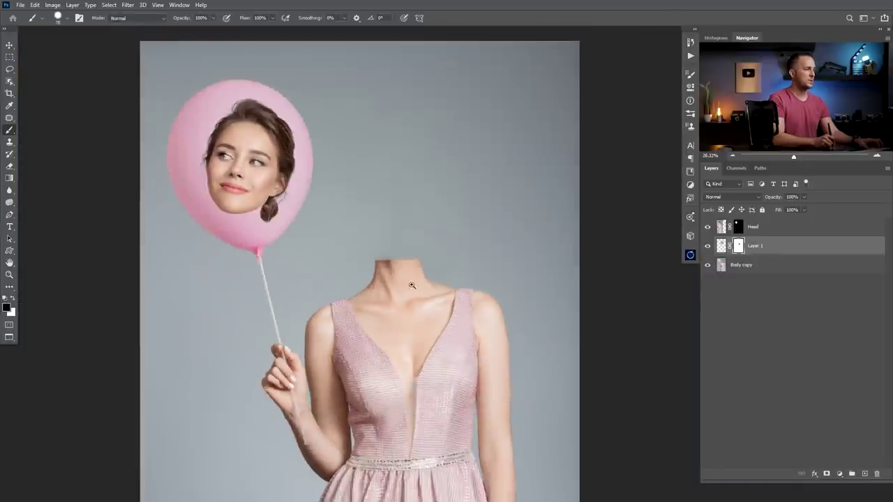
pyautogui.moveTo(415, 285); pyautogui.dragTo(389, 268)
pyautogui.scroll(-1, 389, 268)
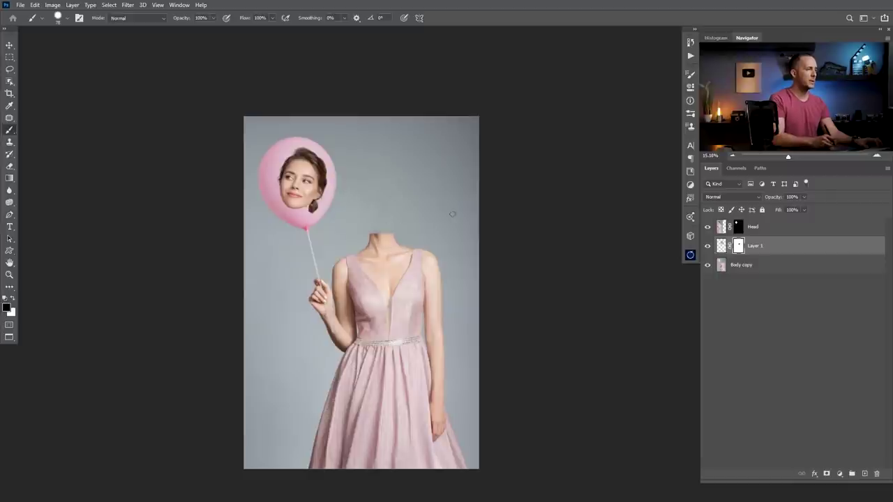
pyautogui.scroll(4, 381, 214)
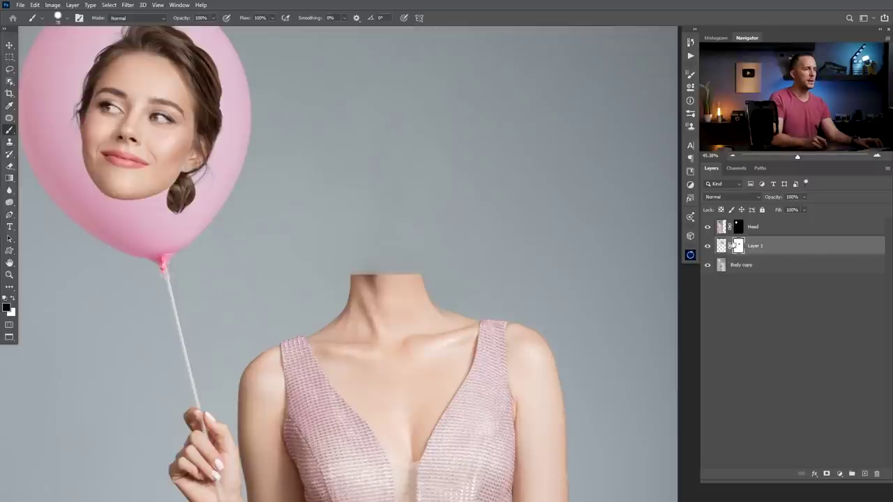
pyautogui.press('x')
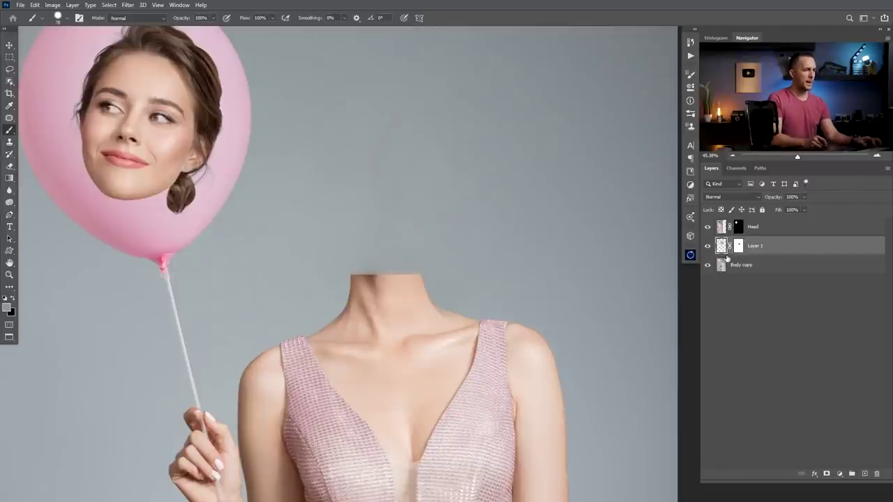
pyautogui.click(128, 5)
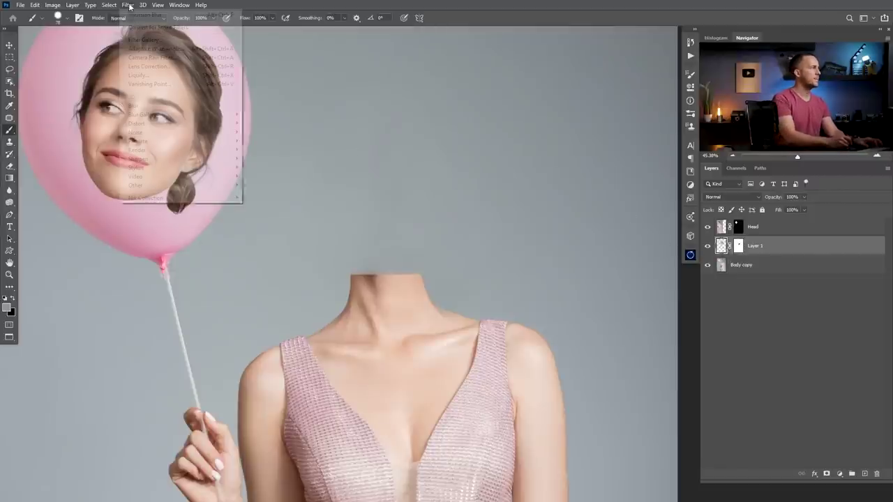
pyautogui.moveTo(161, 110)
pyautogui.click(265, 140)
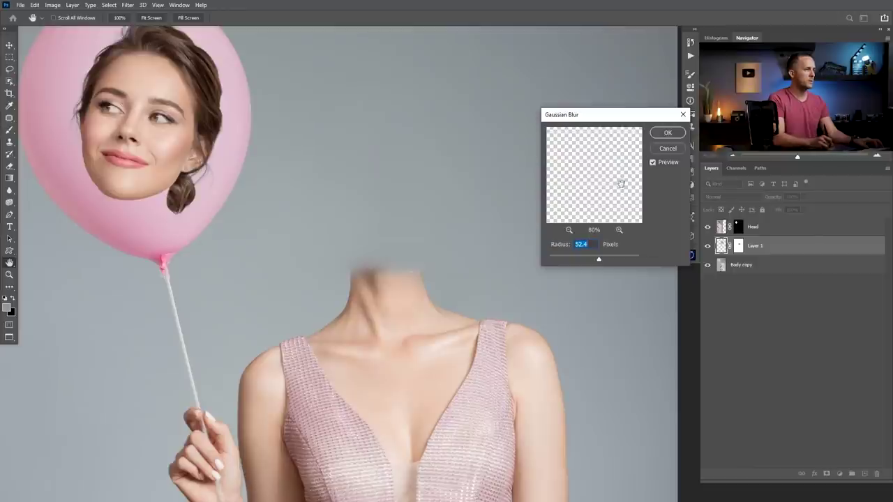
pyautogui.click(668, 134)
# Refine Layer 1's mask along the neck's cut edge, painting black over the neck and white over the background just above it
pyautogui.press('x')
pyautogui.scroll(3, 398, 302)
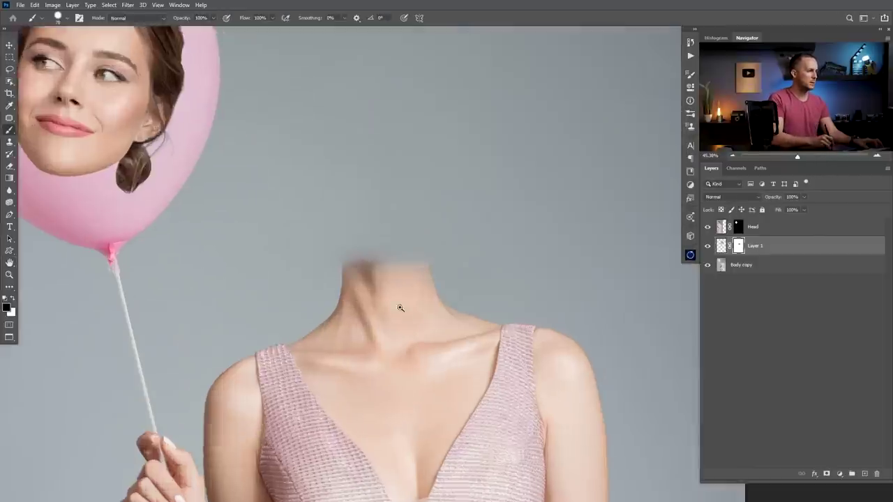
pyautogui.moveTo(356, 271)
pyautogui.mouseDown()
pyautogui.moveTo(438, 271)
pyautogui.moveTo(432, 295)
pyautogui.moveTo(375, 270)
pyautogui.moveTo(348, 269)
pyautogui.mouseUp()
pyautogui.press('x')
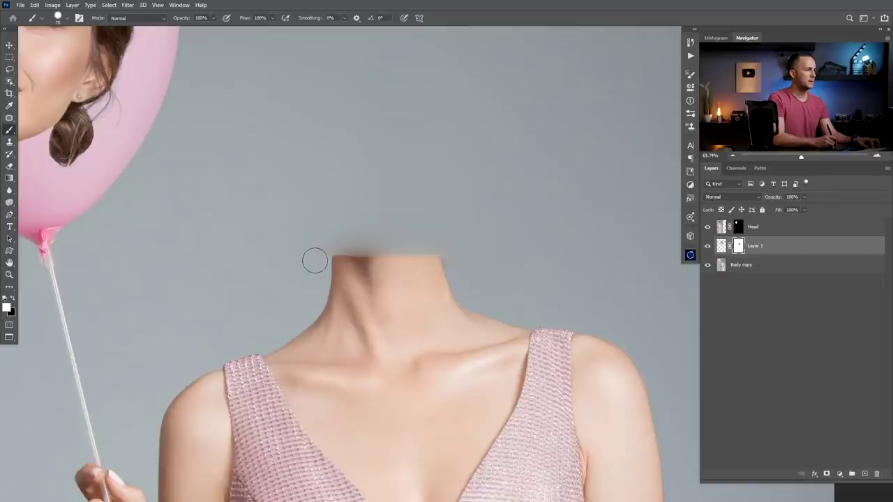
pyautogui.press('x')
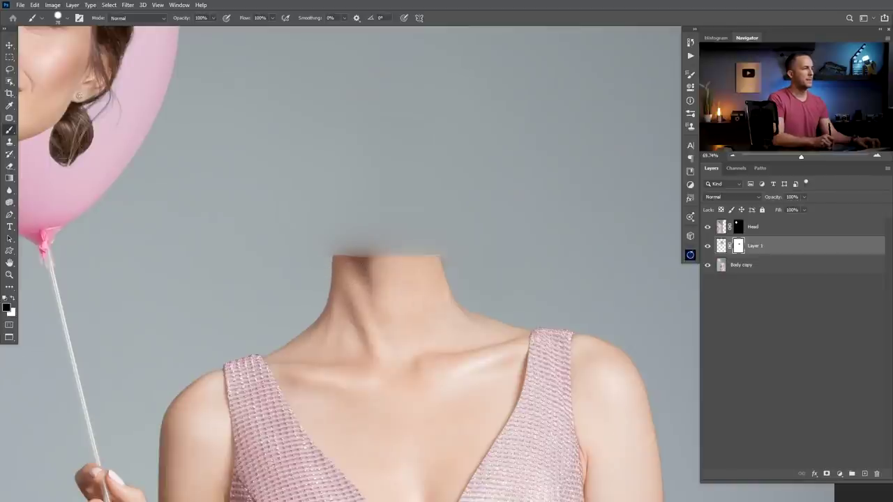
pyautogui.press('x')
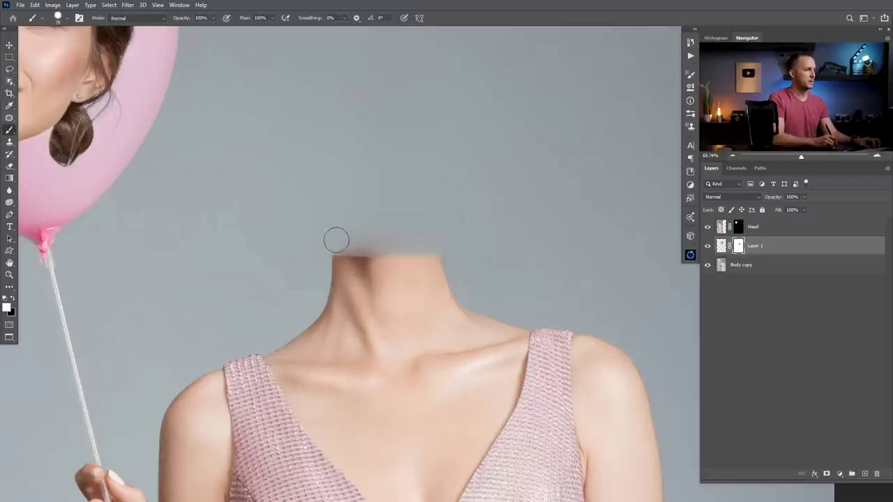
pyautogui.moveTo(412, 242); pyautogui.dragTo(368, 244)
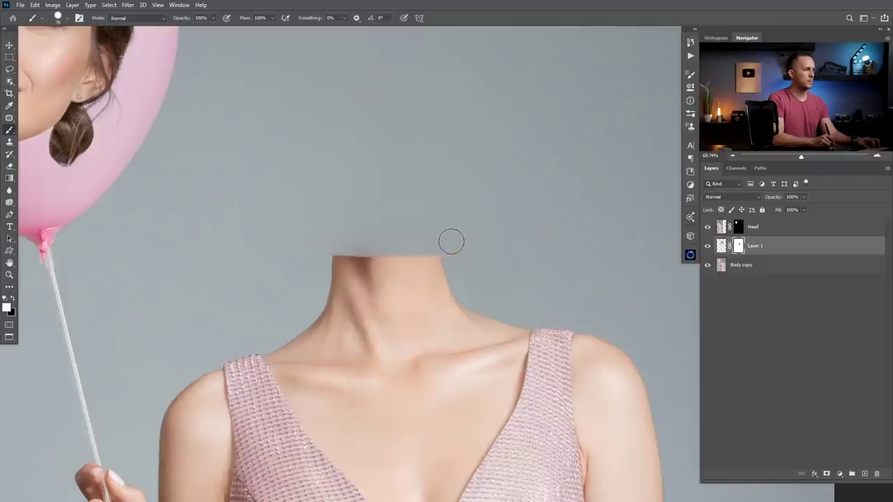
# Merge Layer 1 with the Body copy layer and rename the merged layer Body
pyautogui.moveTo(417, 260); pyautogui.dragTo(365, 281)
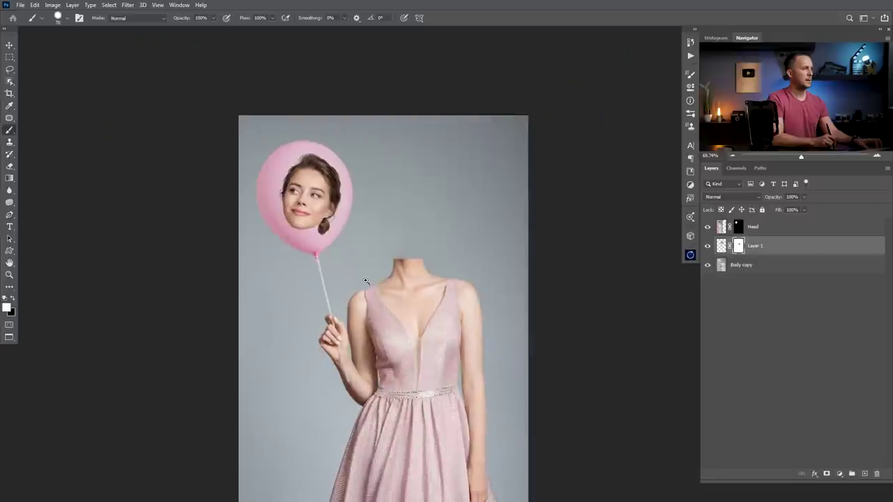
pyautogui.scroll(-2, 413, 270)
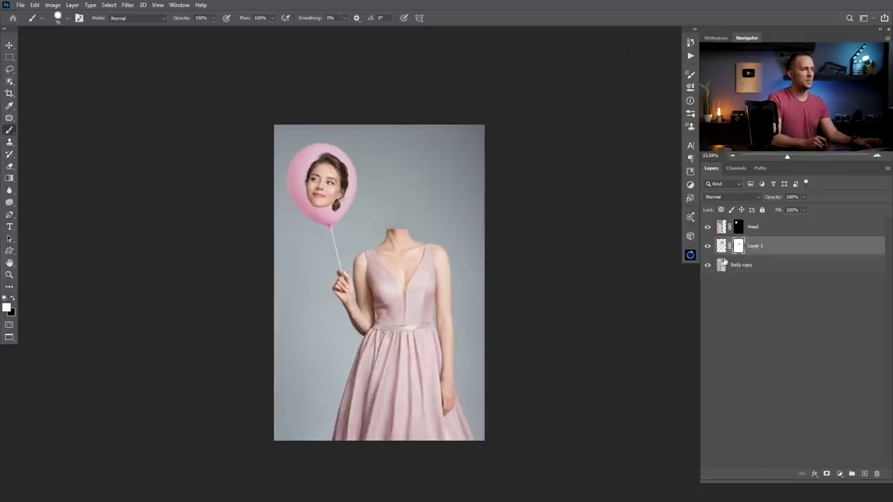
pyautogui.keyDown('shift'); pyautogui.click(735, 269); pyautogui.keyUp('shift')
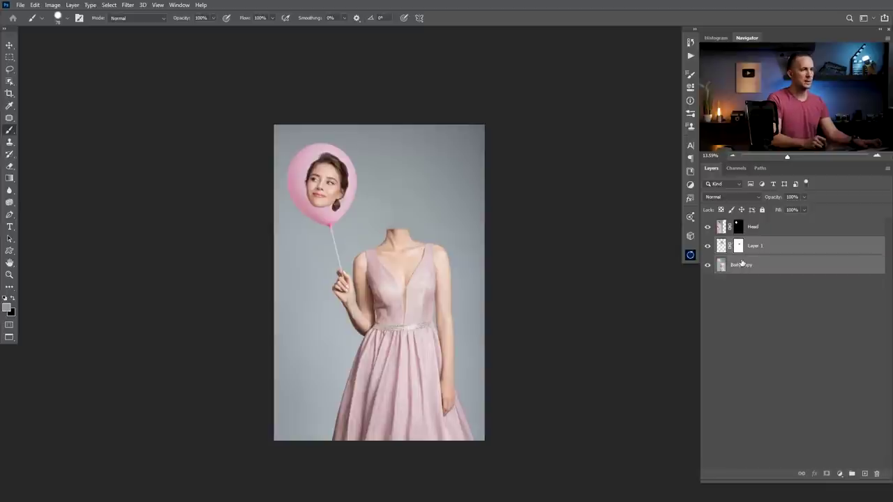
pyautogui.hotkey('ctrl', 'e')
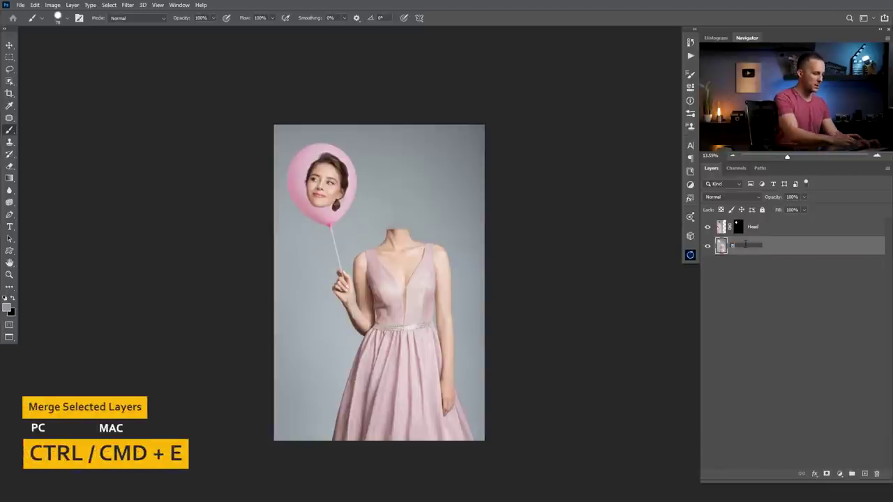
pyautogui.press('Return')
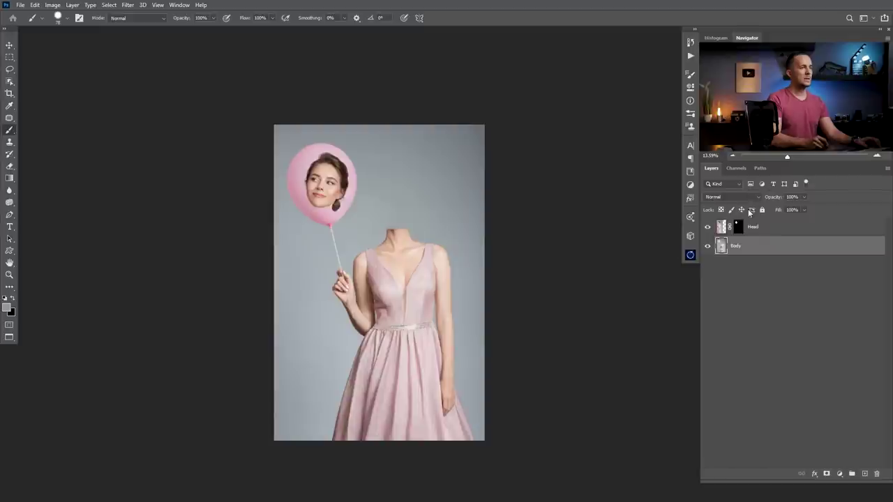
# Flip the Head layer horizontally and move the mirrored head back over the pink balloon
pyautogui.click(721, 233)
pyautogui.moveTo(329, 173); pyautogui.dragTo(393, 200)
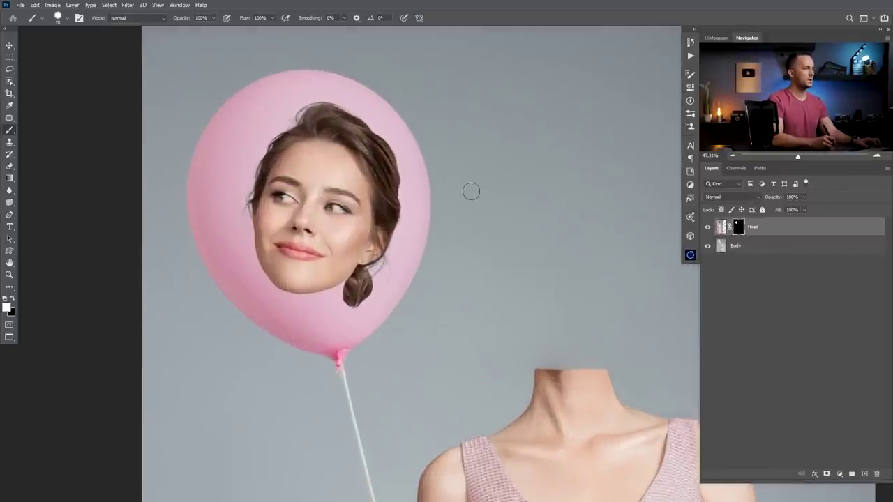
pyautogui.hotkey('ctrl', 't')
pyautogui.rightClick(354, 215)
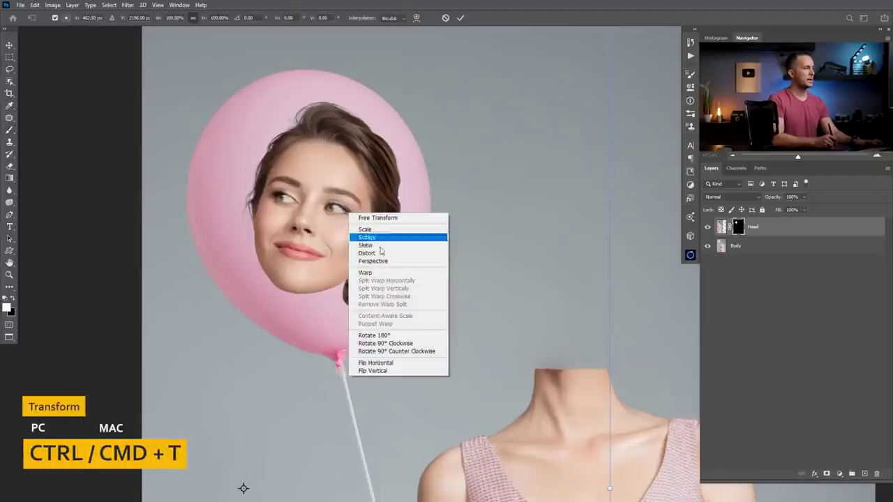
pyautogui.click(381, 363)
pyautogui.moveTo(203, 219); pyautogui.dragTo(368, 233)
pyautogui.press('Return')
pyautogui.press('b')
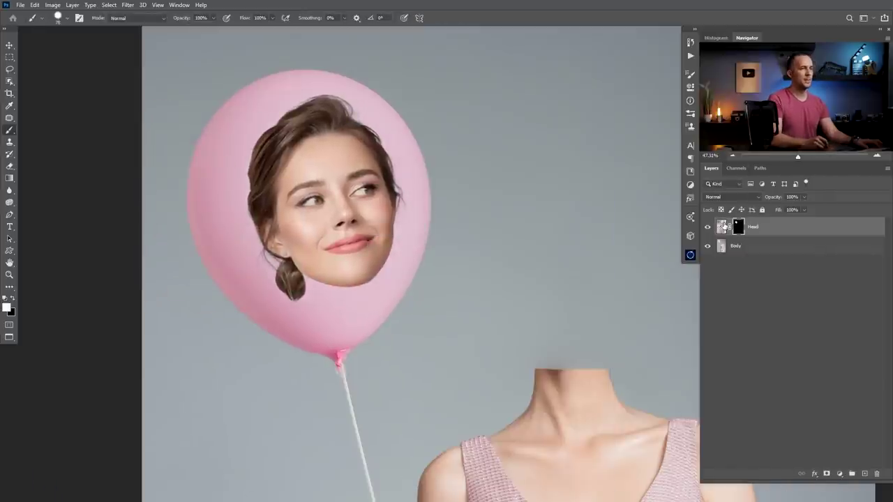
# Apply the Head layer's mask permanently and shift the head slightly down on the balloon
pyautogui.rightClick(749, 228)
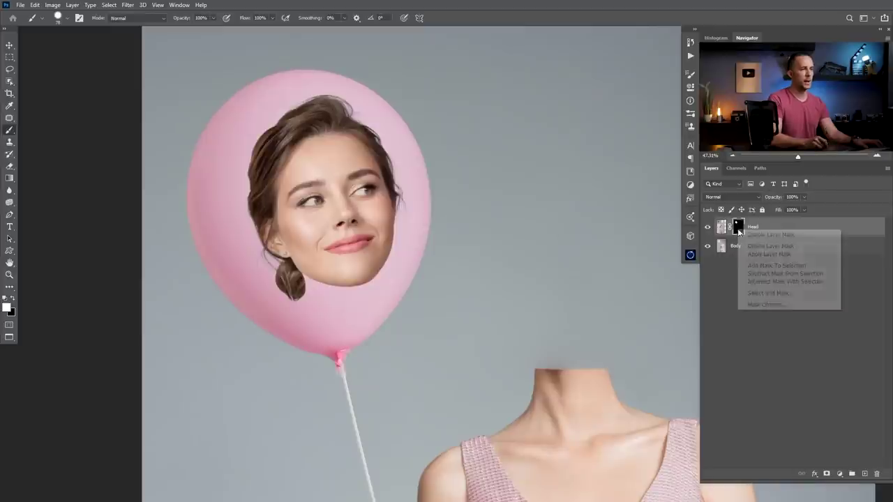
pyautogui.click(760, 254)
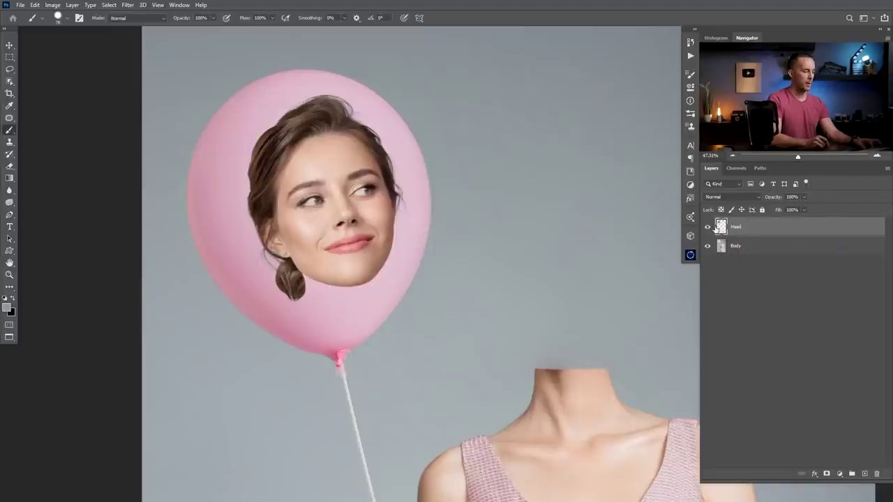
pyautogui.press('v')
pyautogui.moveTo(333, 206)
pyautogui.mouseDown()
pyautogui.moveTo(356, 208)
pyautogui.moveTo(332, 215)
pyautogui.mouseUp()
pyautogui.press('ctrl')
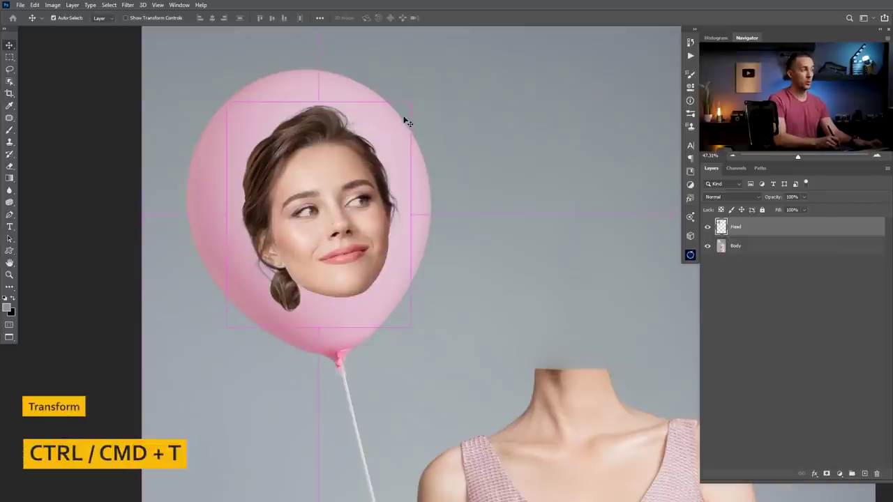
# Free-transform the head to about 170.81% scale with a 6.52° rotation so it covers the pink balloon
pyautogui.hotkey('ctrl', 't')
pyautogui.moveTo(408, 99); pyautogui.dragTo(462, 40)
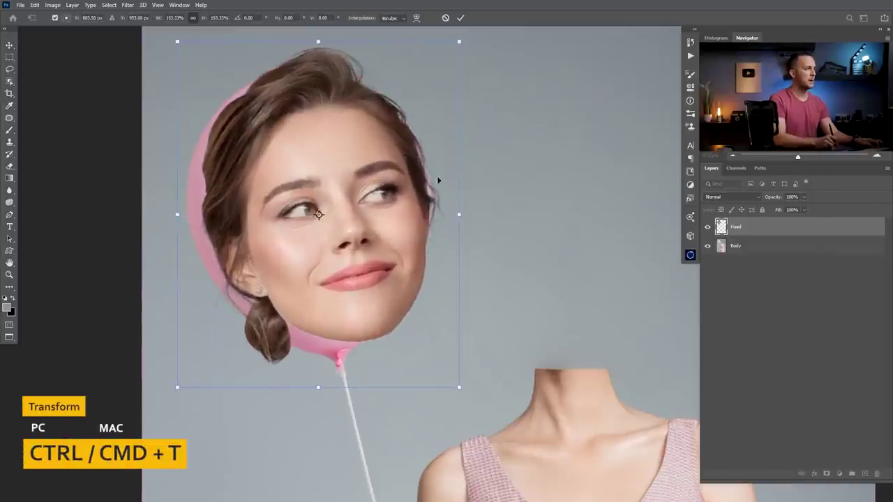
pyautogui.moveTo(465, 214); pyautogui.dragTo(471, 215)
pyautogui.moveTo(408, 245); pyautogui.dragTo(384, 245)
pyautogui.moveTo(503, 191); pyautogui.dragTo(505, 215)
pyautogui.moveTo(404, 212); pyautogui.dragTo(411, 211)
pyautogui.moveTo(452, 231); pyautogui.dragTo(462, 232)
pyautogui.moveTo(370, 226); pyautogui.dragTo(362, 240)
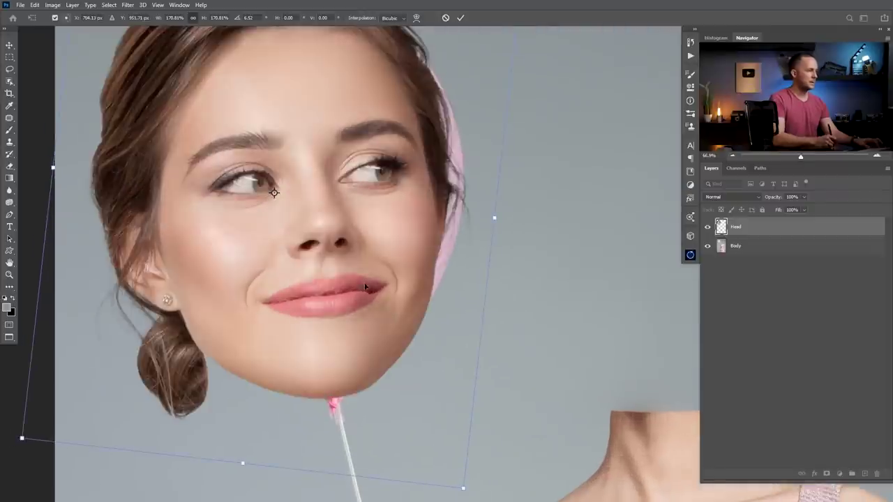
# Scale the head to 171.35% and shift it so the chin sits just above the balloon's knot
pyautogui.moveTo(326, 346); pyautogui.dragTo(333, 356)
pyautogui.scroll(-5, 333, 358)
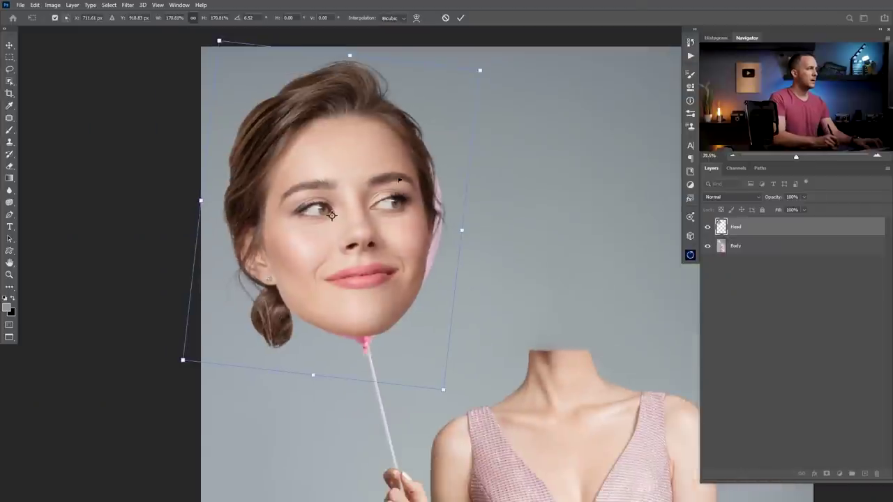
pyautogui.moveTo(480, 70); pyautogui.dragTo(481, 68)
pyautogui.scroll(3, 379, 317)
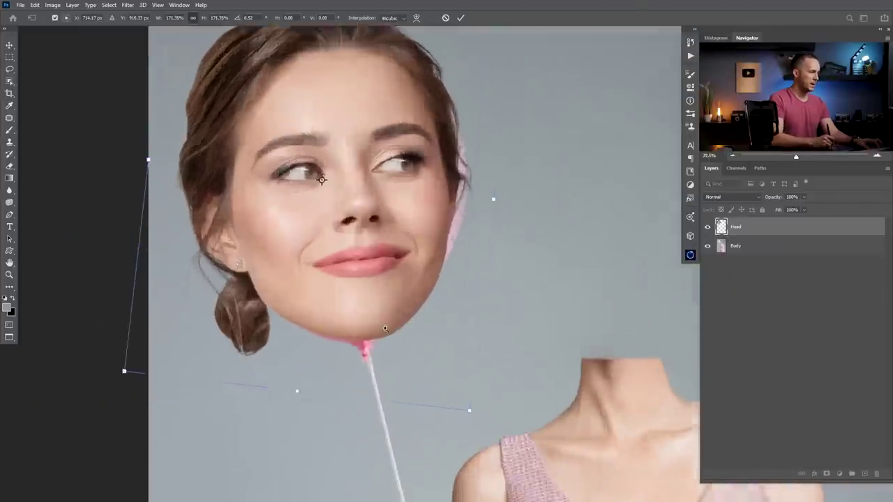
pyautogui.moveTo(378, 321); pyautogui.dragTo(368, 321)
pyautogui.moveTo(298, 327); pyautogui.dragTo(300, 323)
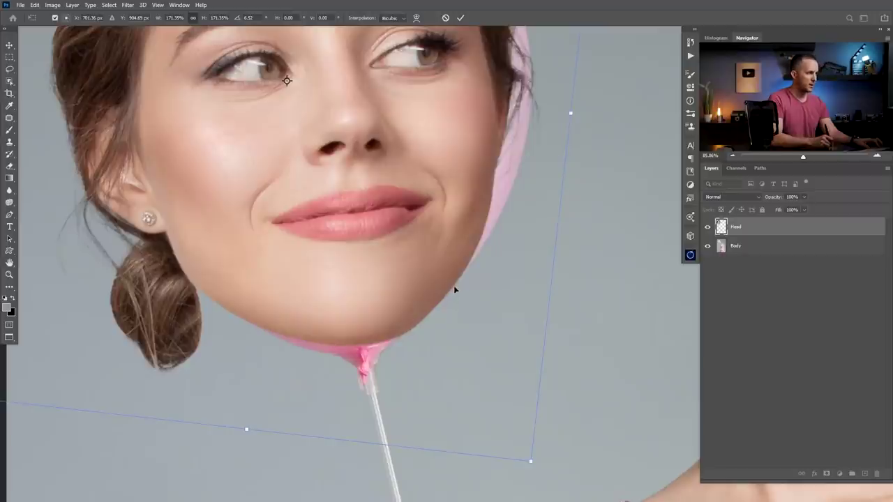
# Rotate the enlarged head to 10.27°, fit its chin just above the balloon's knot, and apply the transform
pyautogui.moveTo(451, 289); pyautogui.dragTo(437, 318)
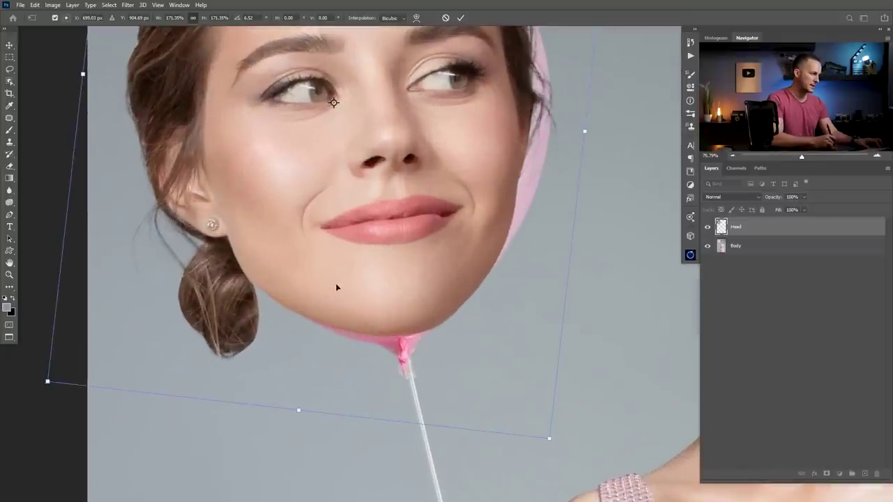
pyautogui.moveTo(44, 248); pyautogui.dragTo(91, 267)
pyautogui.moveTo(369, 275); pyautogui.dragTo(359, 275)
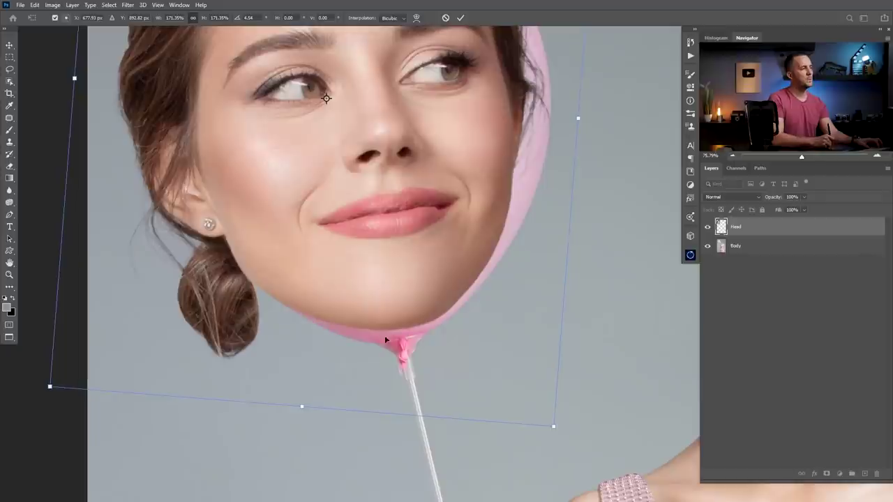
pyautogui.moveTo(402, 301); pyautogui.dragTo(398, 312)
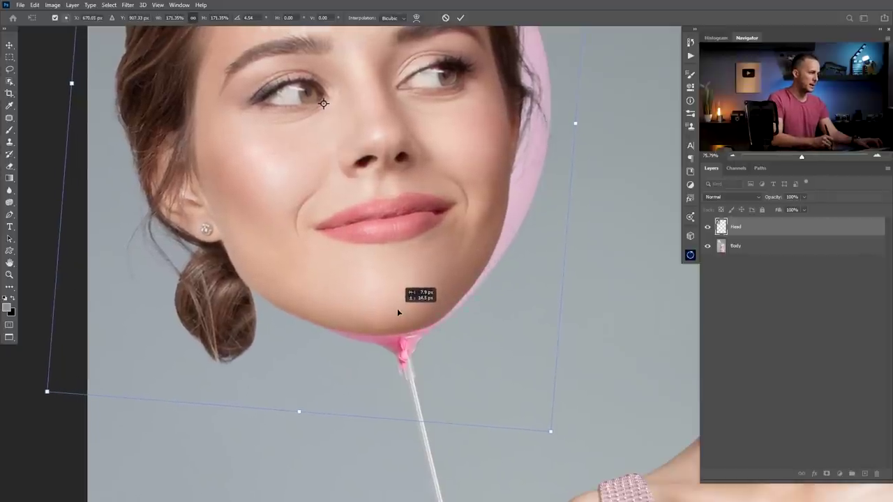
pyautogui.moveTo(609, 237); pyautogui.dragTo(616, 277)
pyautogui.moveTo(416, 299); pyautogui.dragTo(435, 291)
pyautogui.moveTo(504, 287); pyautogui.dragTo(466, 298)
pyautogui.scroll(-1, 465, 299)
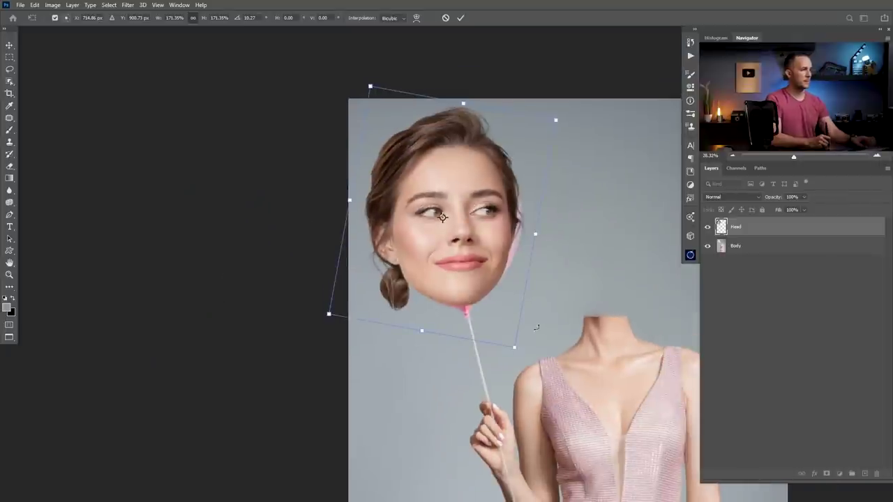
pyautogui.press('Return')
# Make the Body layer active and hide the Head layer to expose the whole balloon
pyautogui.scroll(4, 488, 301)
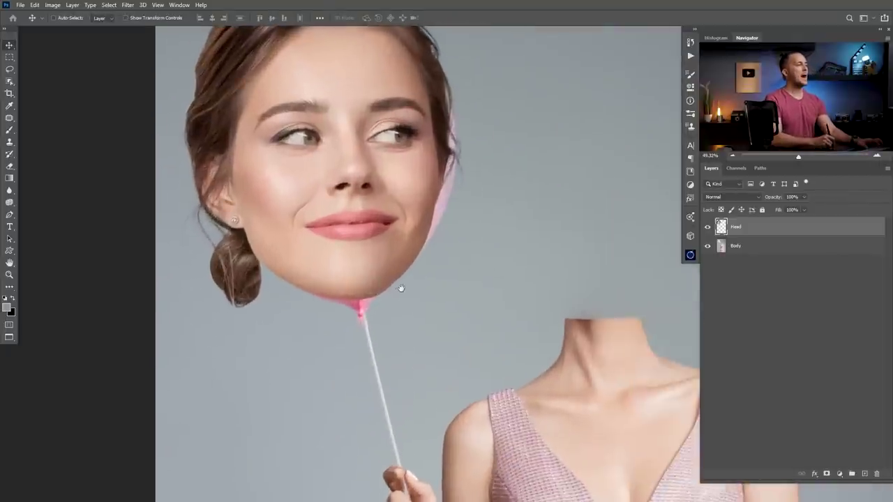
pyautogui.scroll(2, 310, 302)
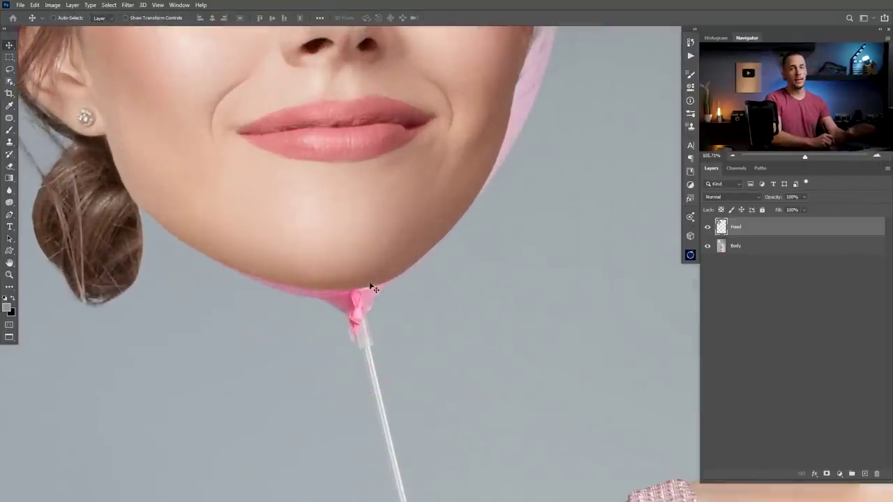
pyautogui.click(729, 246)
pyautogui.click(707, 227)
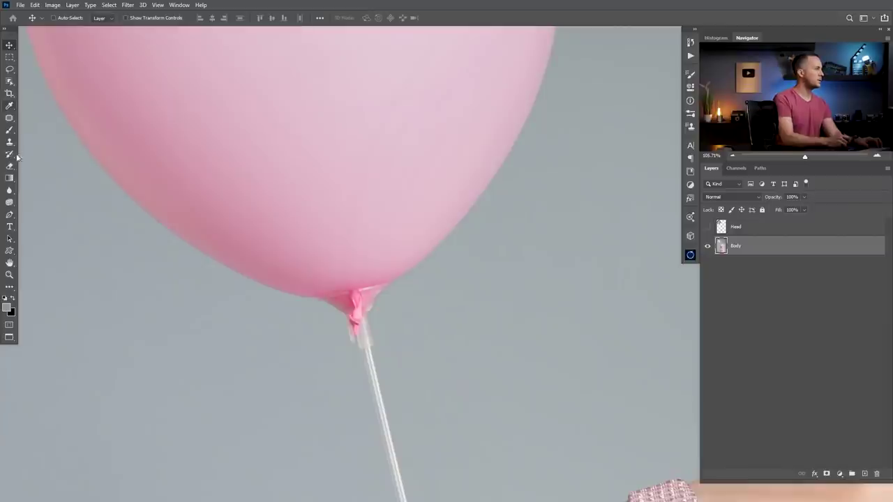
# Select the entire pink balloon, including its knot, with the Quick Selection tool
pyautogui.click(10, 81)
pyautogui.click(43, 83)
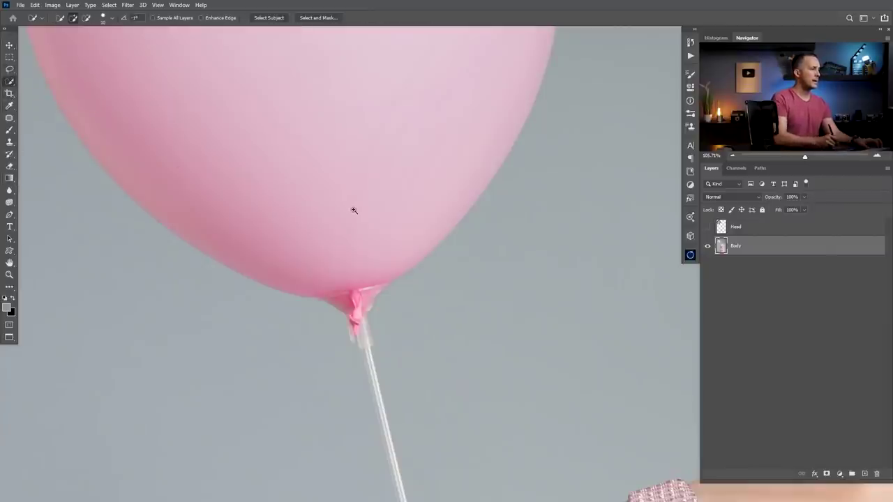
pyautogui.hotkey('ctrl', '0')
pyautogui.moveTo(299, 184)
pyautogui.mouseDown()
pyautogui.moveTo(349, 270)
pyautogui.moveTo(362, 258)
pyautogui.moveTo(373, 327)
pyautogui.moveTo(390, 327)
pyautogui.moveTo(378, 383)
pyautogui.mouseUp()
pyautogui.scroll(5, 373, 326)
pyautogui.click(379, 387)
pyautogui.scroll(-1, 383, 359)
pyautogui.scroll(-1, 322, 321)
pyautogui.scroll(-4, 359, 327)
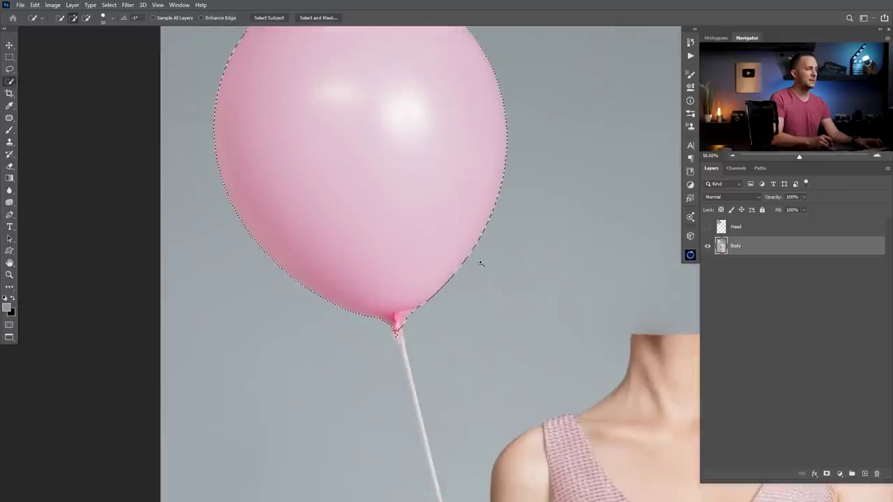
pyautogui.scroll(-3, 480, 263)
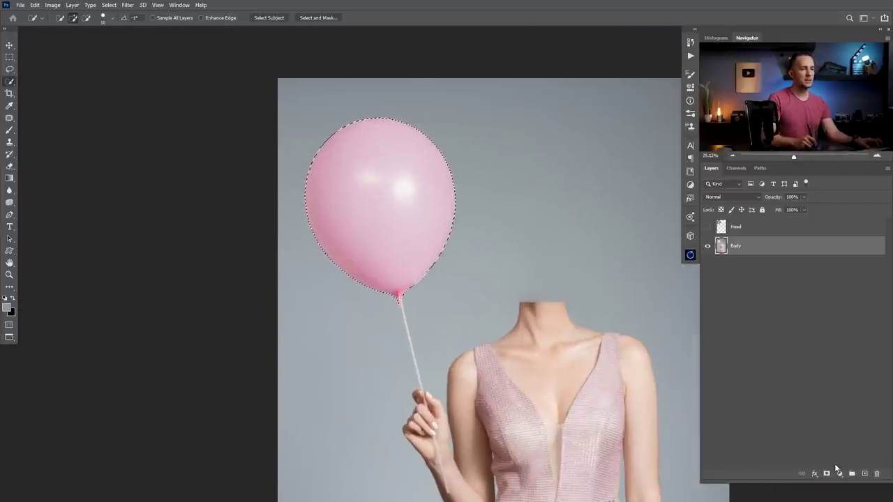
# Add a Hue/Saturation adjustment limited to the balloon with Hue +8, and show the Head layer again
pyautogui.click(839, 474)
pyautogui.click(830, 390)
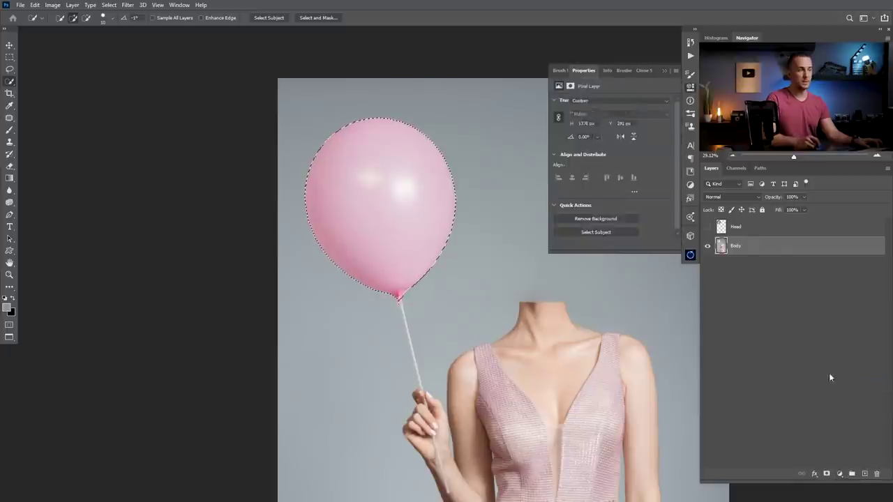
pyautogui.moveTo(609, 137)
pyautogui.mouseDown()
pyautogui.moveTo(651, 138)
pyautogui.moveTo(593, 139)
pyautogui.moveTo(615, 136)
pyautogui.mouseUp()
pyautogui.click(708, 227)
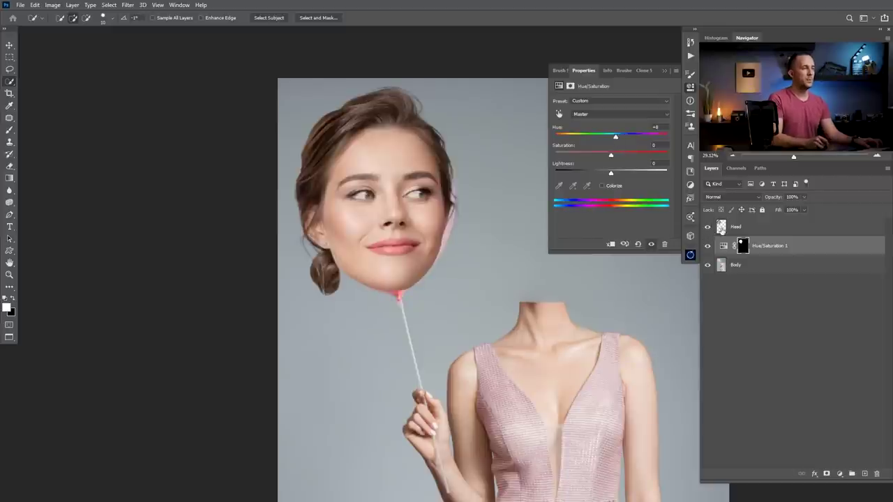
# Colorize the balloon's Hue/Saturation adjustment to a skin tone with Hue 15 and Saturation 35
pyautogui.click(722, 228)
pyautogui.moveTo(407, 264); pyautogui.dragTo(439, 274)
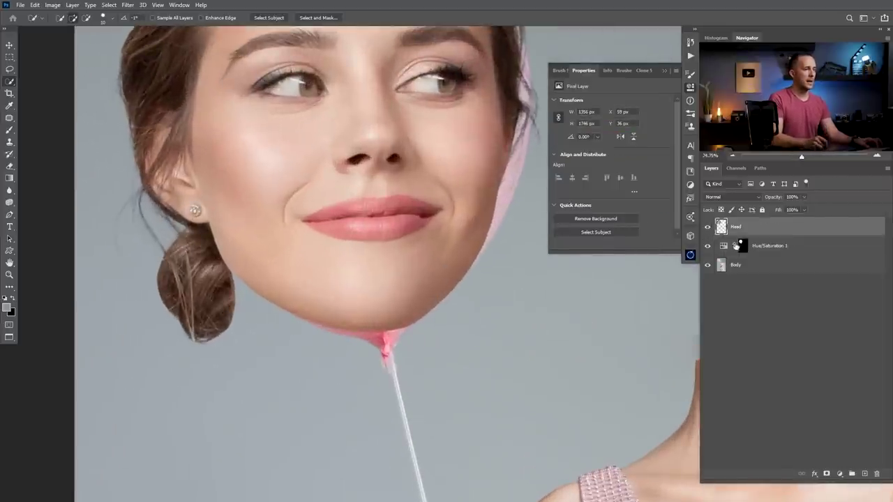
pyautogui.click(724, 246)
pyautogui.moveTo(614, 137)
pyautogui.mouseDown()
pyautogui.moveTo(582, 136)
pyautogui.moveTo(642, 137)
pyautogui.moveTo(612, 137)
pyautogui.mouseUp()
pyautogui.click(602, 186)
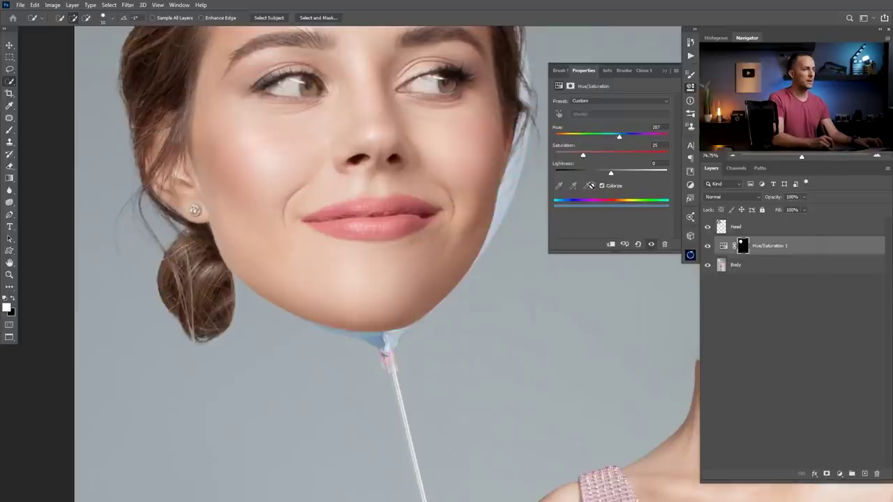
pyautogui.click(570, 137)
pyautogui.moveTo(565, 138); pyautogui.dragTo(558, 138)
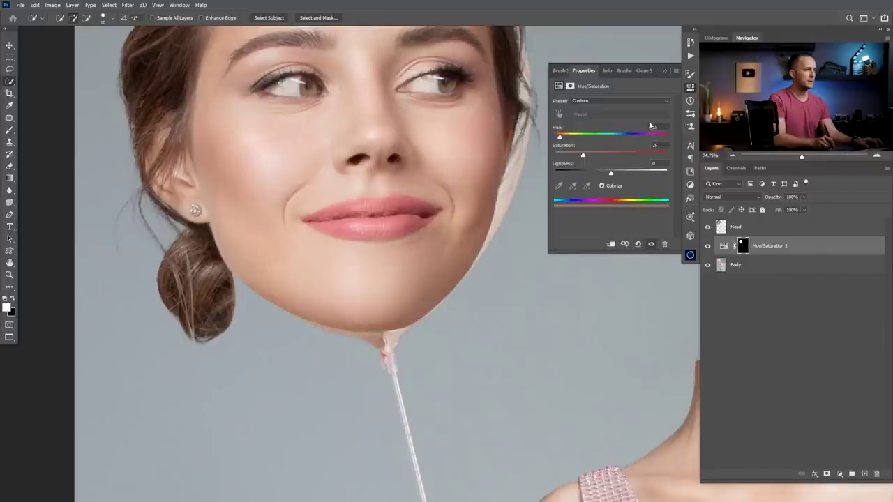
pyautogui.moveTo(583, 157); pyautogui.dragTo(597, 158)
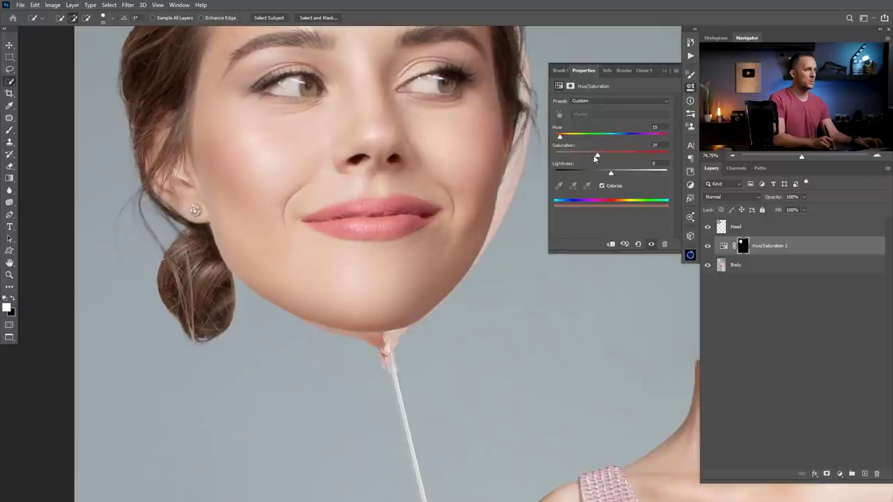
pyautogui.moveTo(426, 271); pyautogui.dragTo(390, 267)
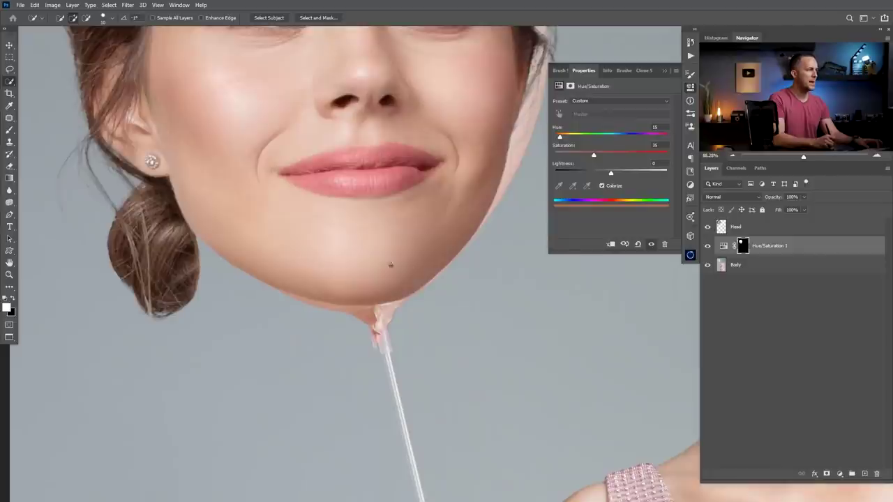
pyautogui.scroll(-4, 391, 266)
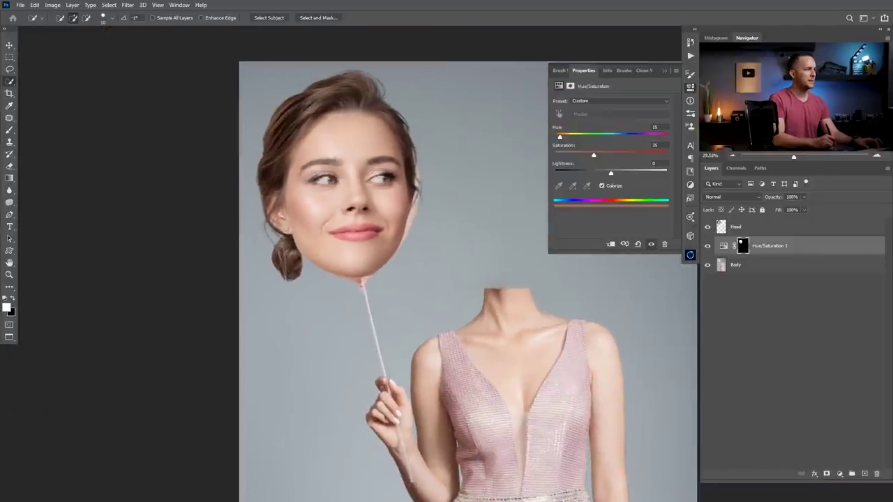
# Free-transform the Head layer and flip the head horizontally
pyautogui.click(721, 229)
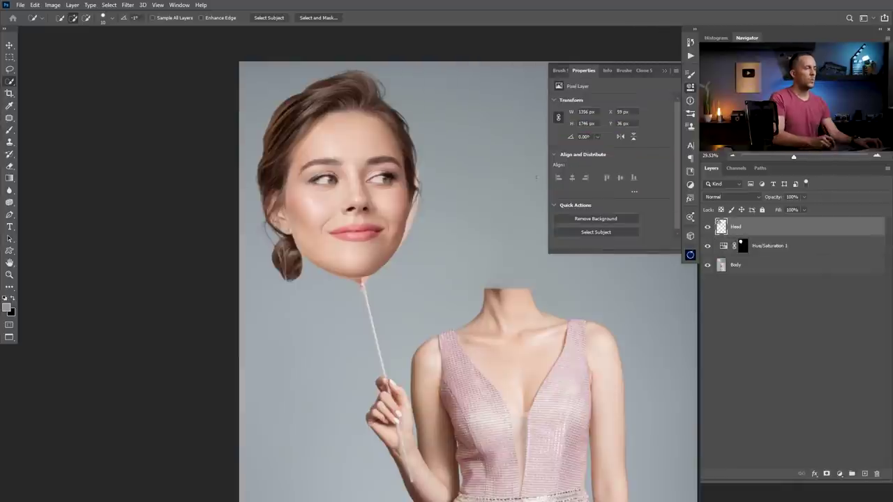
pyautogui.scroll(-1, 408, 199)
pyautogui.click(664, 71)
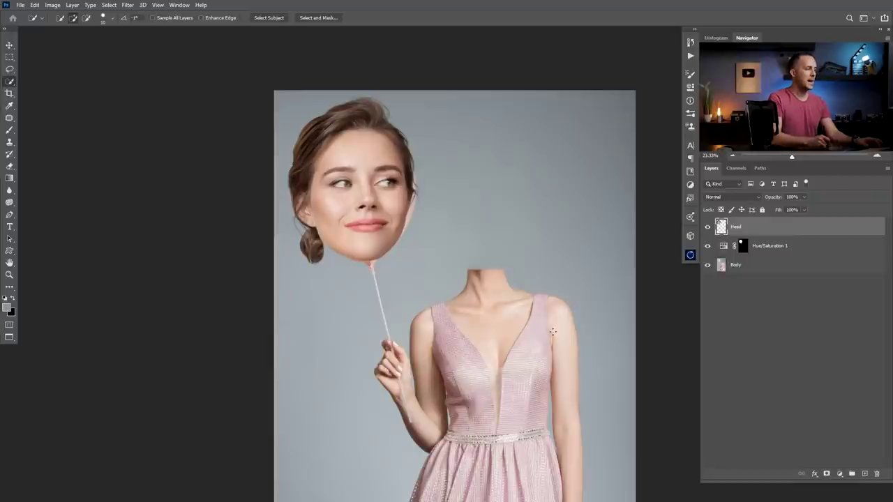
pyautogui.hotkey('ctrl', 't')
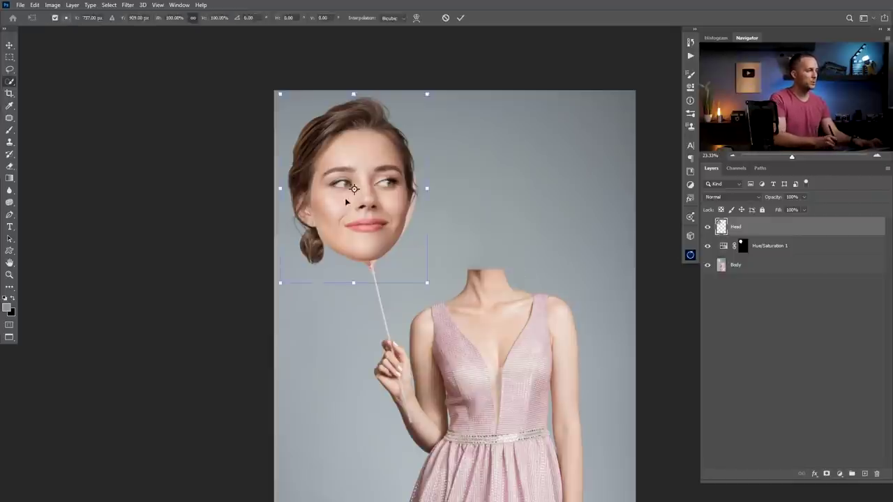
pyautogui.rightClick(368, 220)
pyautogui.click(401, 371)
# Move the flipped head over the balloon, rotate it to 159.15° with its chin above the knot, and apply the transform
pyautogui.moveTo(365, 250); pyautogui.dragTo(412, 249)
pyautogui.moveTo(494, 202); pyautogui.dragTo(480, 149)
pyautogui.moveTo(394, 215); pyautogui.dragTo(404, 217)
pyautogui.moveTo(543, 147); pyautogui.dragTo(542, 143)
pyautogui.moveTo(403, 217); pyautogui.dragTo(403, 213)
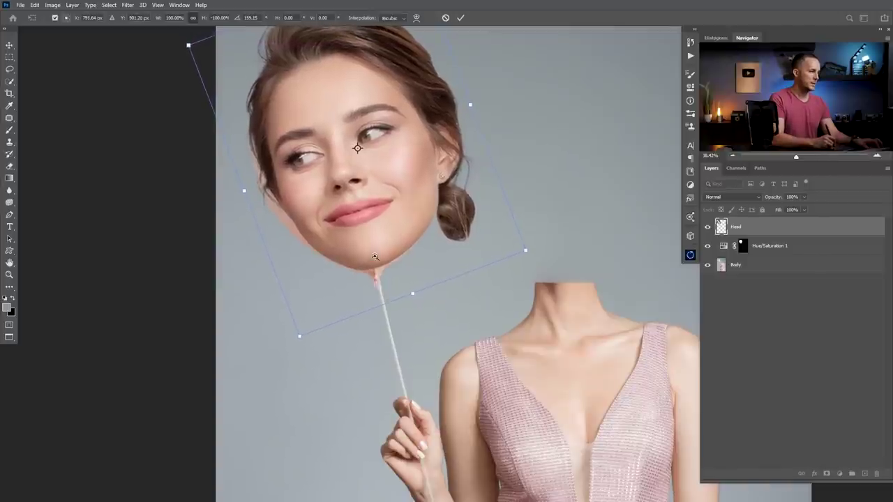
pyautogui.scroll(2, 403, 213)
pyautogui.press('Left')
pyautogui.press('Left')
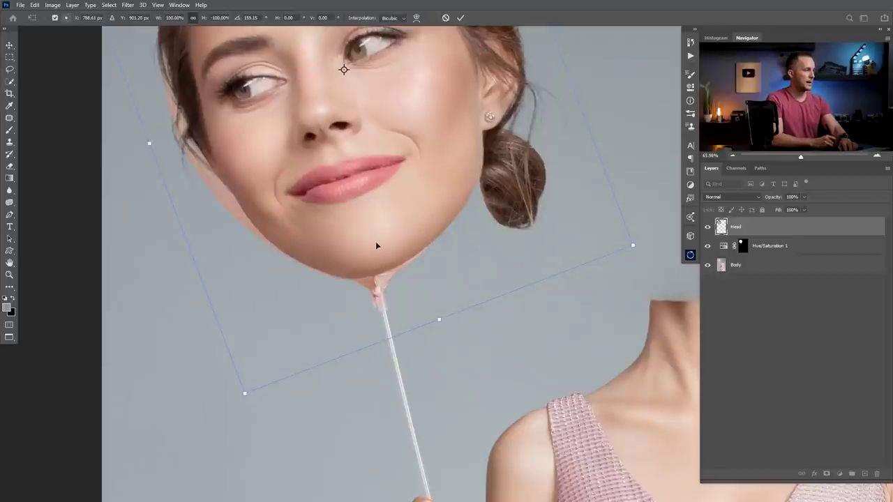
pyautogui.scroll(-4, 383, 249)
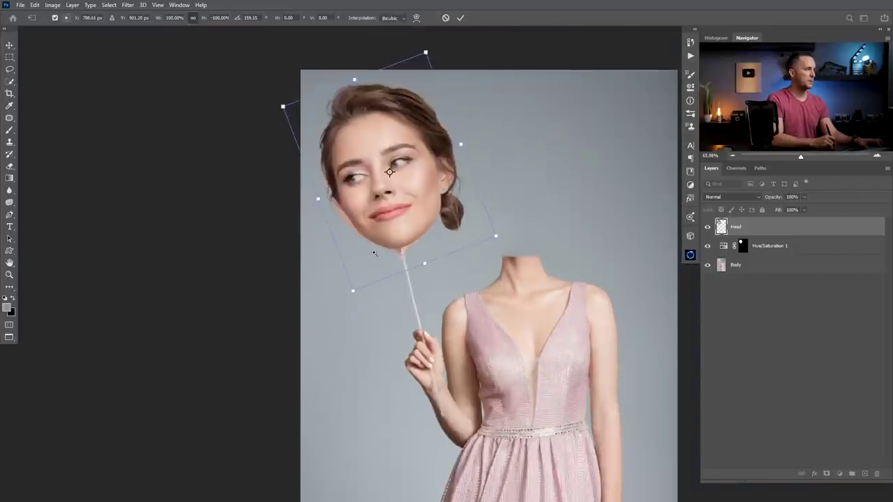
pyautogui.press('Return')
pyautogui.press('w')
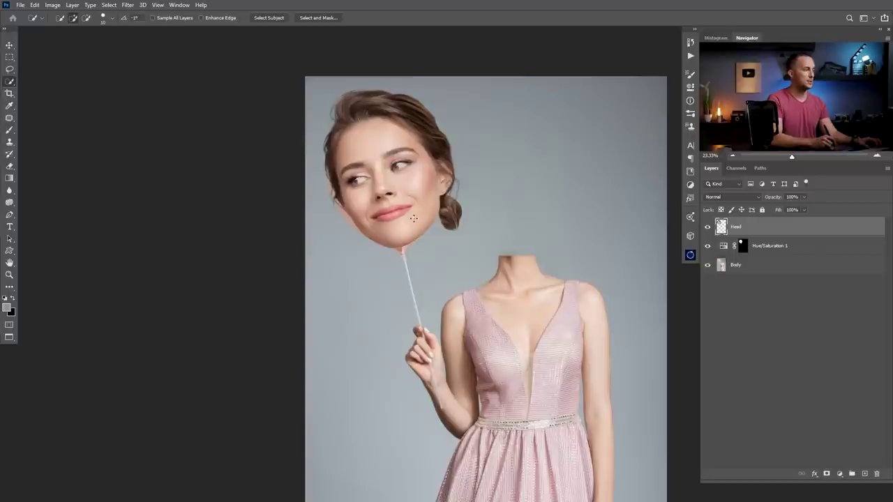
# Add a layer mask to the Head layer
pyautogui.scroll(2, 401, 233)
pyautogui.scroll(-3, 396, 219)
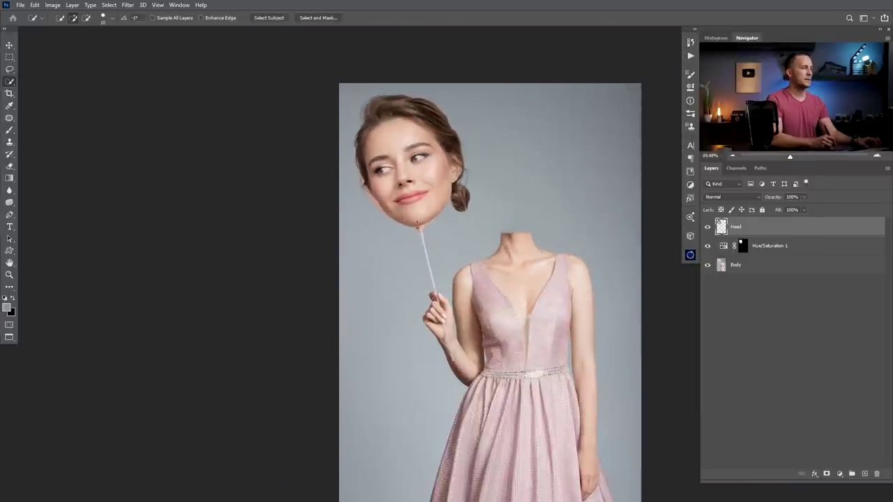
pyautogui.moveTo(413, 212); pyautogui.dragTo(420, 301)
pyautogui.click(826, 474)
# Paint black at 50% brush opacity on the Head mask along the chin edge to blend it into the balloon's base
pyautogui.press('b')
pyautogui.rightClick(442, 254)
pyautogui.moveTo(506, 149); pyautogui.dragTo(488, 151)
pyautogui.click(491, 215)
pyautogui.click(261, 383)
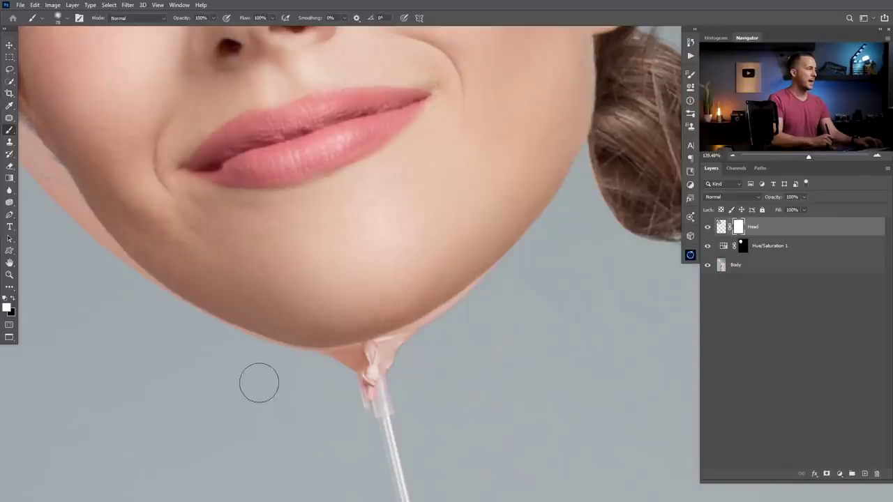
pyautogui.press('5')
pyautogui.press('x')
pyautogui.click(347, 370)
pyautogui.click(332, 371)
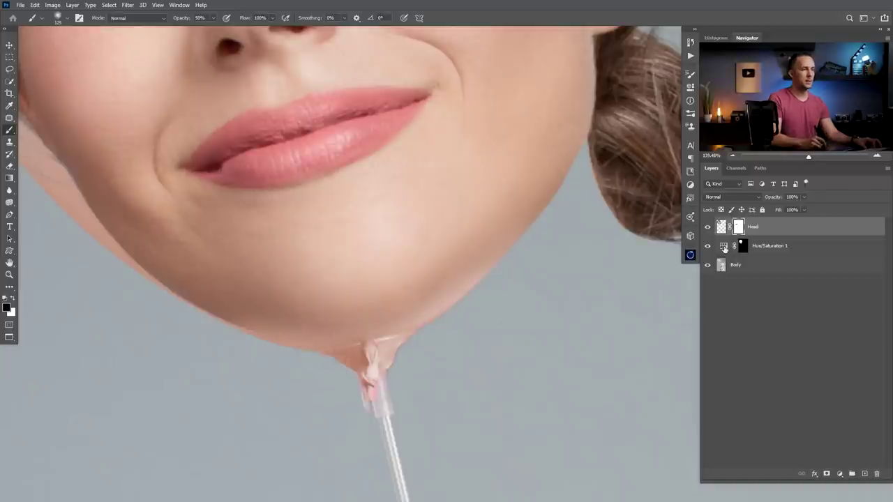
# Add a Curves adjustment above Hue/Saturation 1 and replace its mask with a copy of the balloon mask
pyautogui.click(724, 248)
pyautogui.click(840, 474)
pyautogui.click(829, 358)
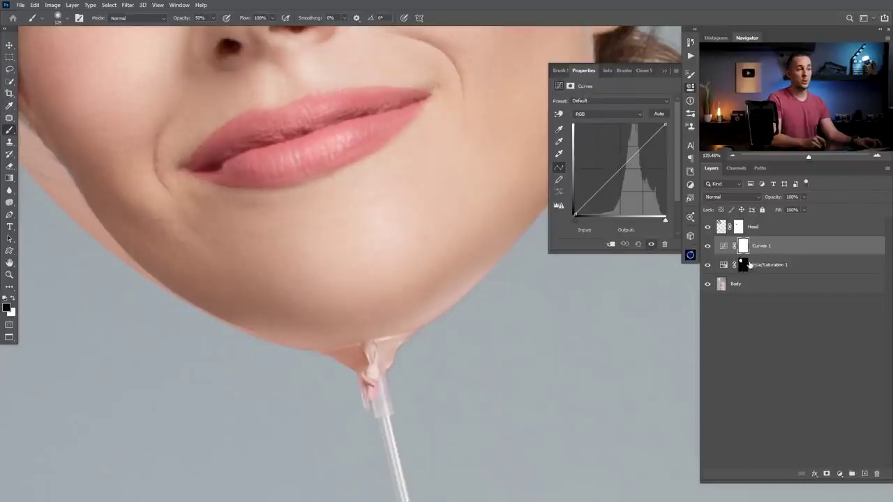
pyautogui.click(745, 265)
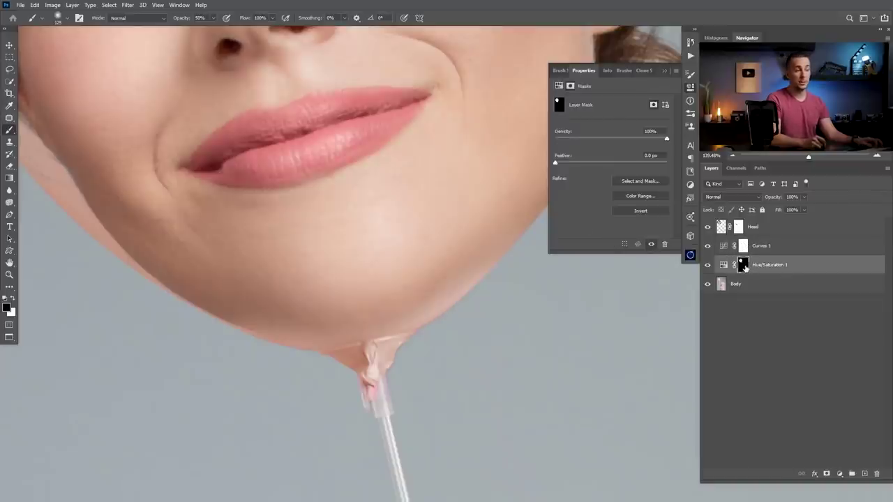
pyautogui.moveTo(743, 267); pyautogui.dragTo(743, 250)
pyautogui.click(395, 191)
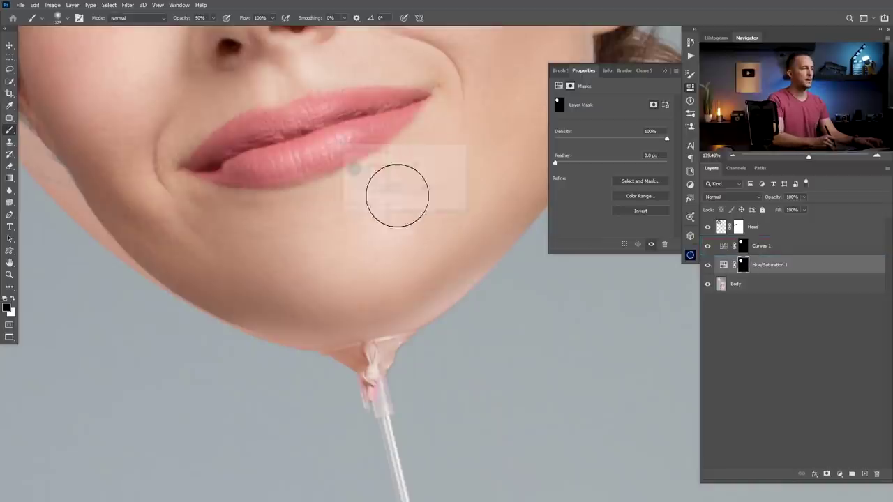
# Darken the balloon with a curve point at Input 156, Output 105, and set the Curves layer's blend mode to Luminosity
pyautogui.click(724, 247)
pyautogui.moveTo(632, 166); pyautogui.dragTo(630, 177)
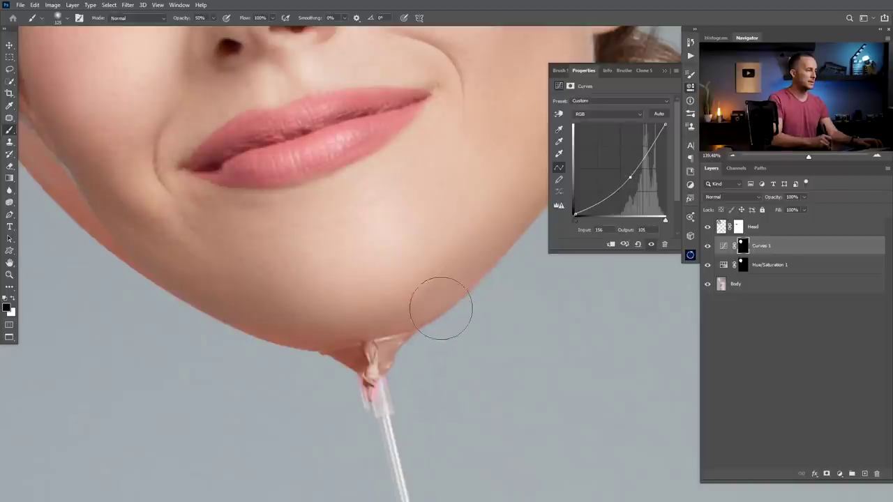
pyautogui.click(731, 196)
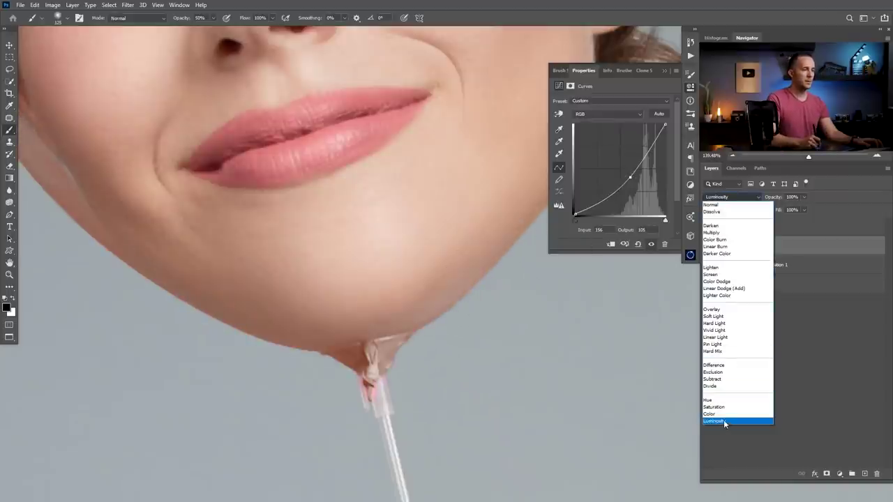
pyautogui.click(724, 419)
# Lower the curve's white endpoint and fine-tune its middle point to Input 162, Output 105
pyautogui.moveTo(626, 173); pyautogui.dragTo(630, 175)
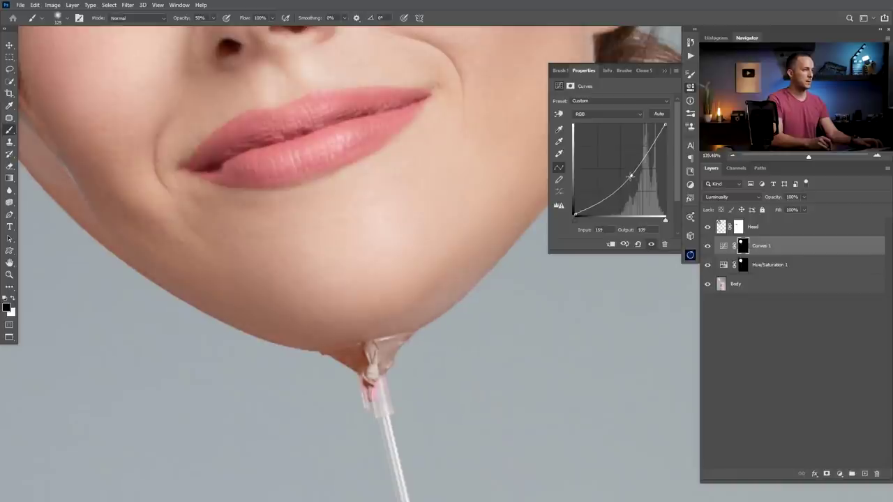
pyautogui.moveTo(665, 125); pyautogui.dragTo(673, 138)
pyautogui.moveTo(632, 176); pyautogui.dragTo(633, 177)
pyautogui.moveTo(441, 253); pyautogui.dragTo(394, 264)
pyautogui.scroll(2, 444, 272)
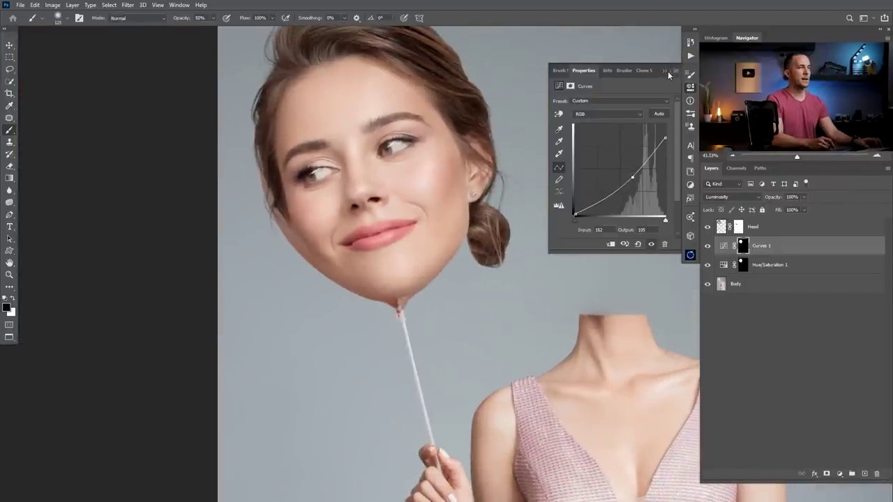
# Paint white at 20% brush opacity on the Hue/Saturation 1 mask over the balloon's knot and the upper string
pyautogui.click(666, 72)
pyautogui.click(738, 230)
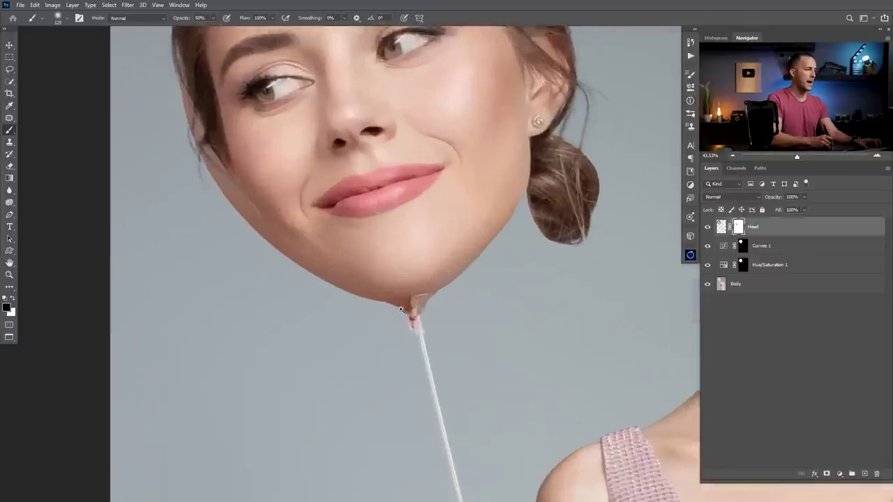
pyautogui.scroll(3, 383, 303)
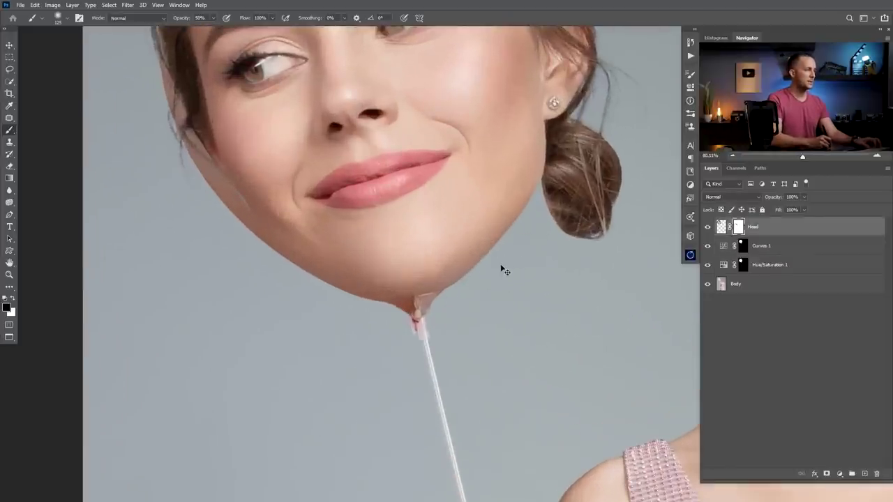
pyautogui.press('x')
pyautogui.press('x')
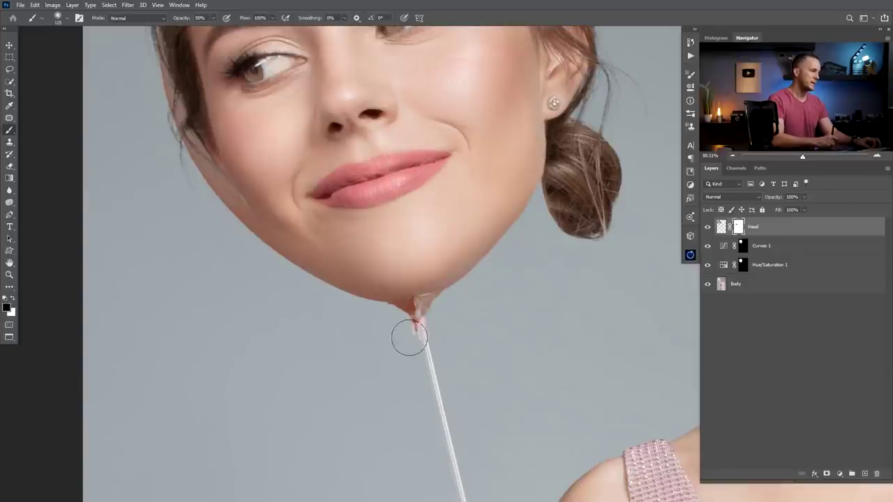
pyautogui.scroll(2, 426, 321)
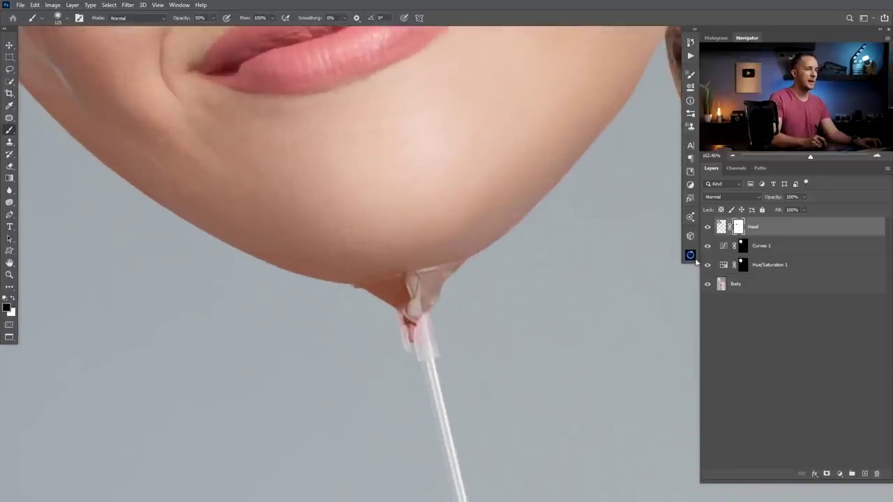
pyautogui.click(744, 266)
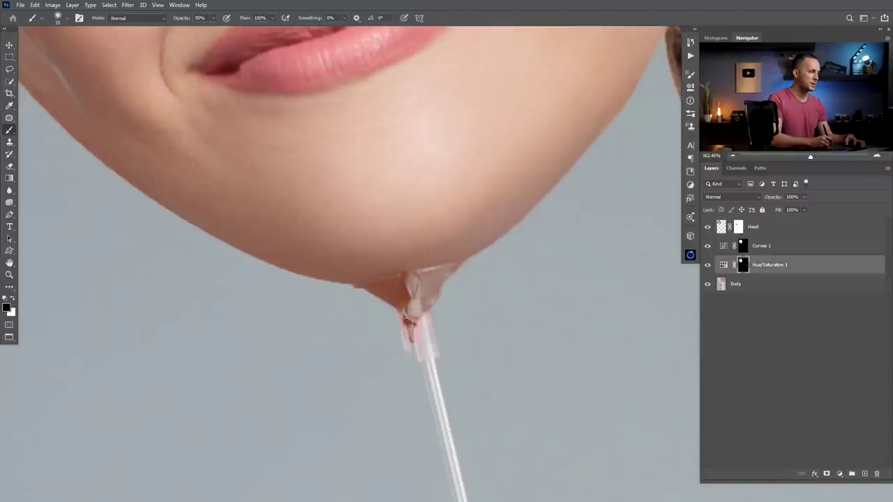
pyautogui.press('x')
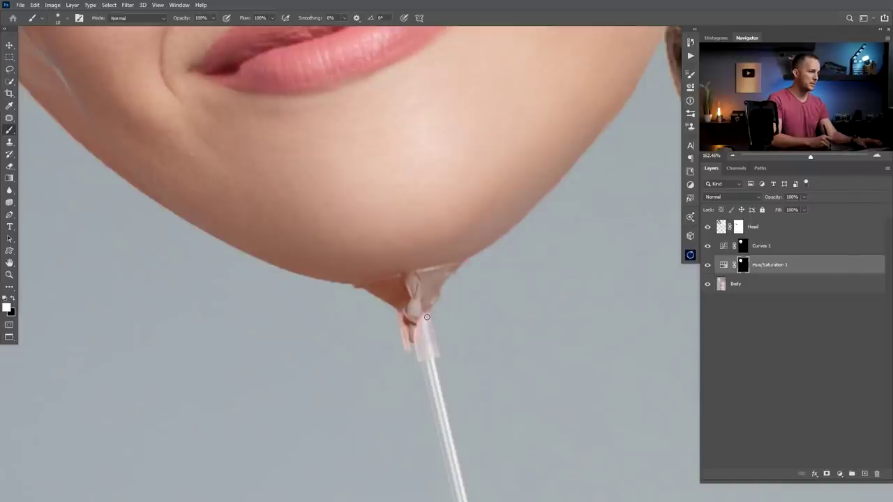
pyautogui.press(']')
pyautogui.press(']')
pyautogui.press('2')
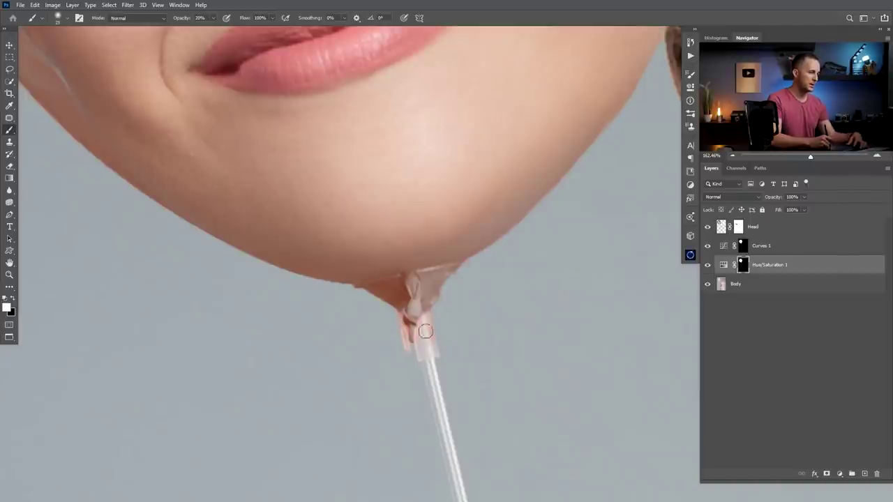
pyautogui.moveTo(426, 356); pyautogui.dragTo(425, 353)
pyautogui.press('[')
pyautogui.press('[')
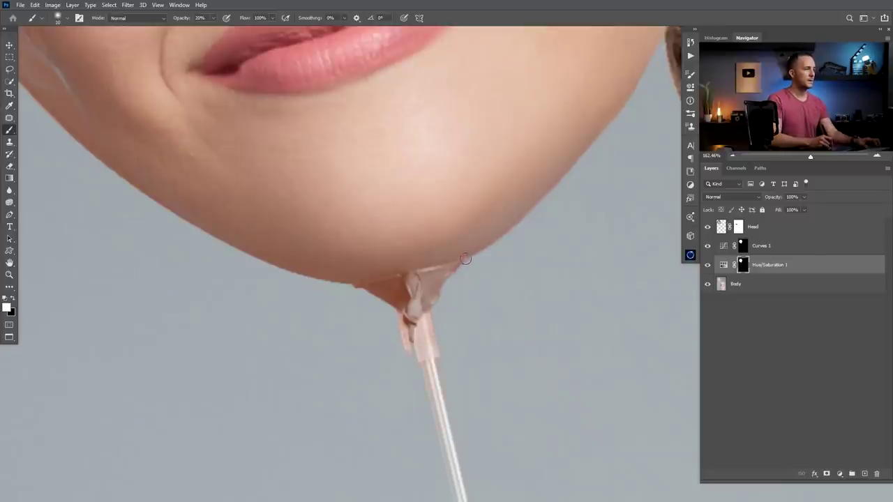
# Refine the Hue/Saturation 1 mask along the knot's outer edge under the chin with a smaller white brush
pyautogui.press('[')
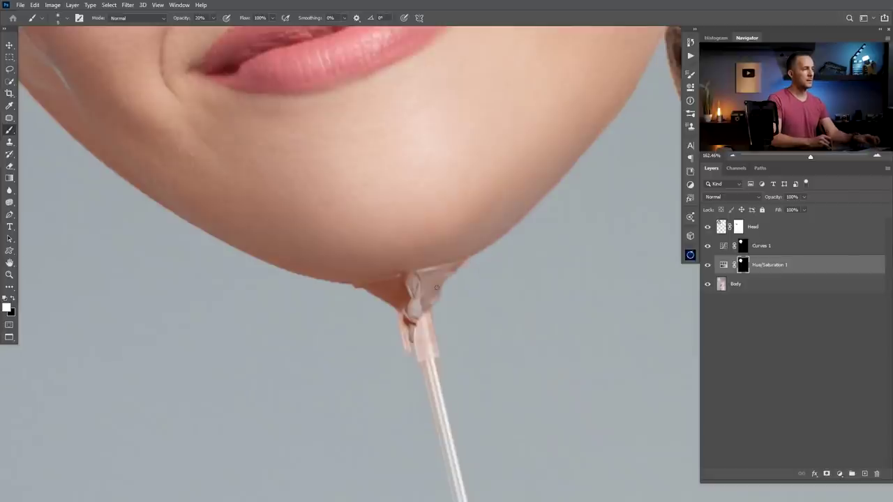
pyautogui.hotkey('ctrl', 'i')
pyautogui.hotkey('ctrl', 'i')
pyautogui.hotkey('ctrl', 'i')
pyautogui.hotkey('ctrl', 'i')
pyautogui.moveTo(474, 277); pyautogui.dragTo(430, 279)
pyautogui.moveTo(370, 229); pyautogui.dragTo(390, 229)
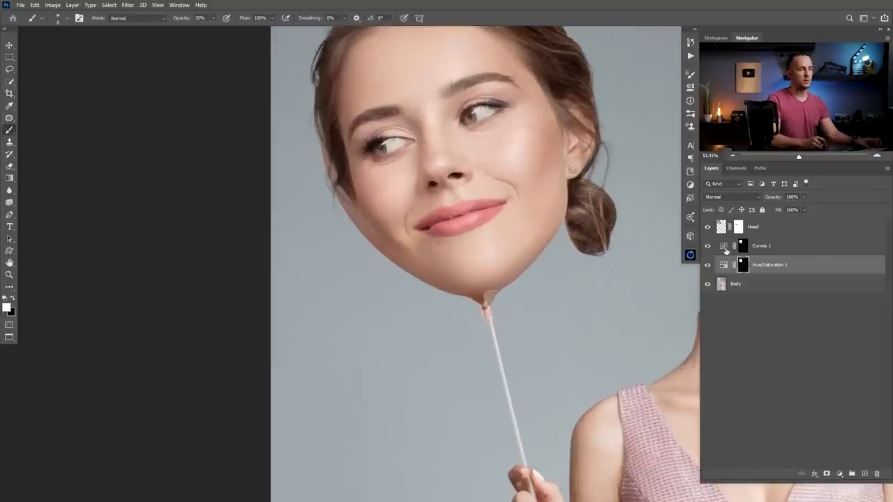
# Add an empty layer above Curves 1 and name it "Balloon remover"
pyautogui.click(728, 288)
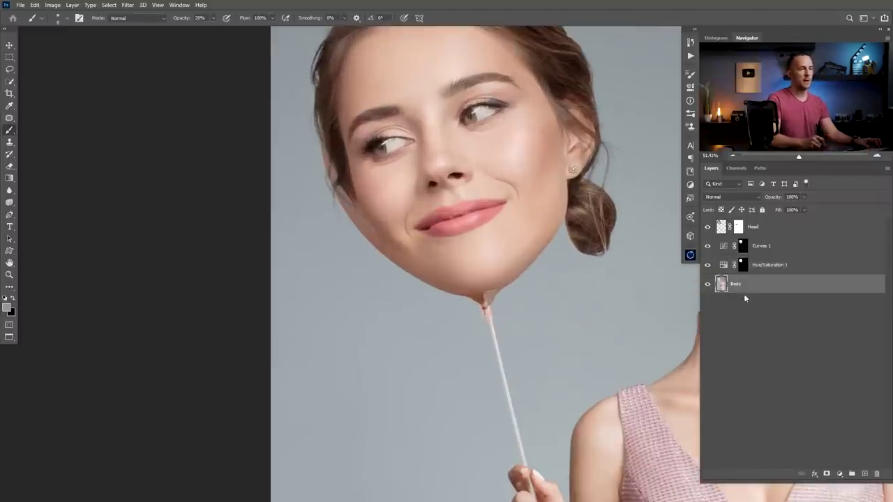
pyautogui.click(725, 250)
pyautogui.click(864, 475)
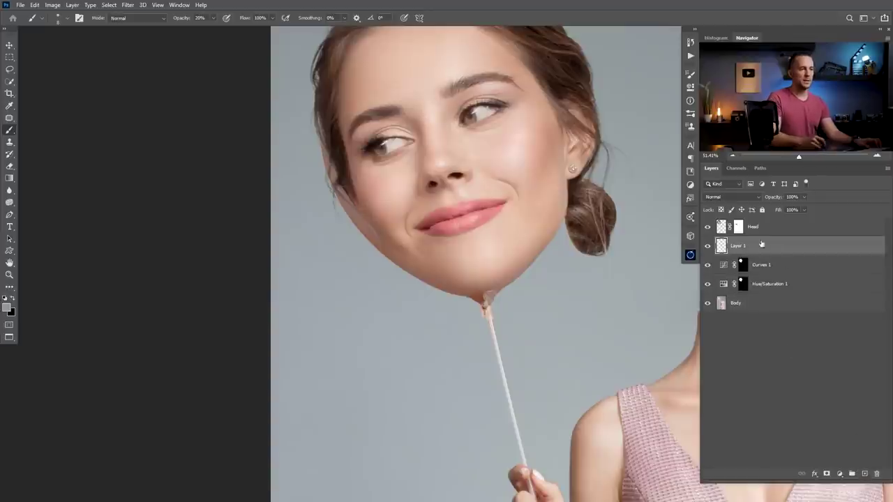
pyautogui.doubleClick(738, 247)
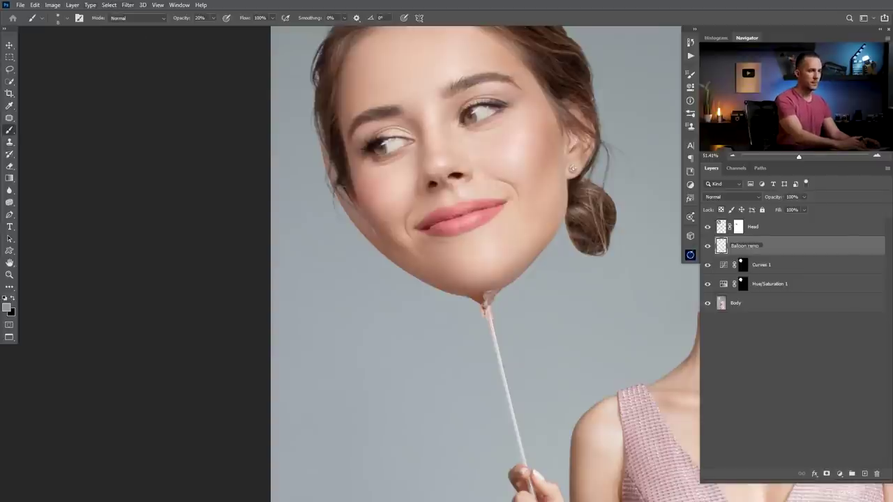
pyautogui.write('Balloon remover')
pyautogui.press('Return')
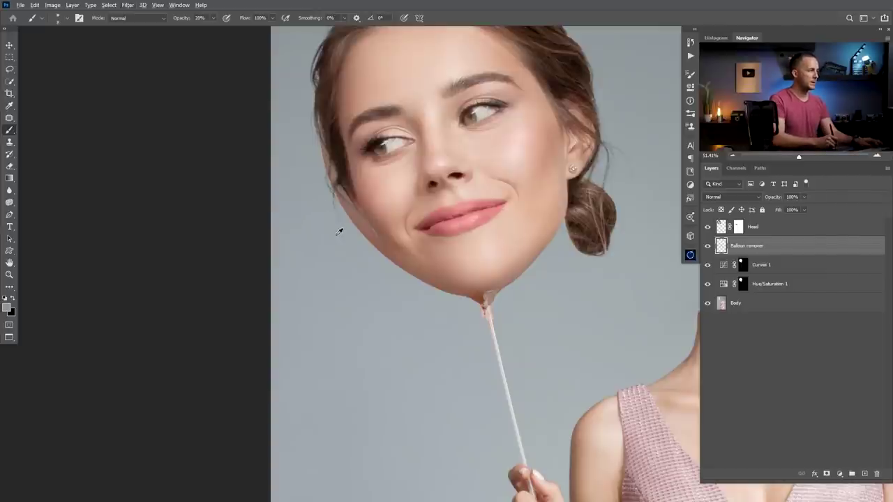
# Paint sampled background colour with a size 300 brush at 100% opacity over the balloon showing beyond the cheek and jaw
pyautogui.press(']')
pyautogui.press(']')
pyautogui.press(']')
pyautogui.press(']')
pyautogui.press(']')
pyautogui.press(']')
pyautogui.press(']')
pyautogui.press(']')
pyautogui.press(']')
pyautogui.press(']')
pyautogui.press(']')
pyautogui.press(']')
pyautogui.press(']')
pyautogui.press(']')
pyautogui.press(']')
pyautogui.press(']')
pyautogui.press(']')
pyautogui.press(']')
pyautogui.press(']')
pyautogui.press(']')
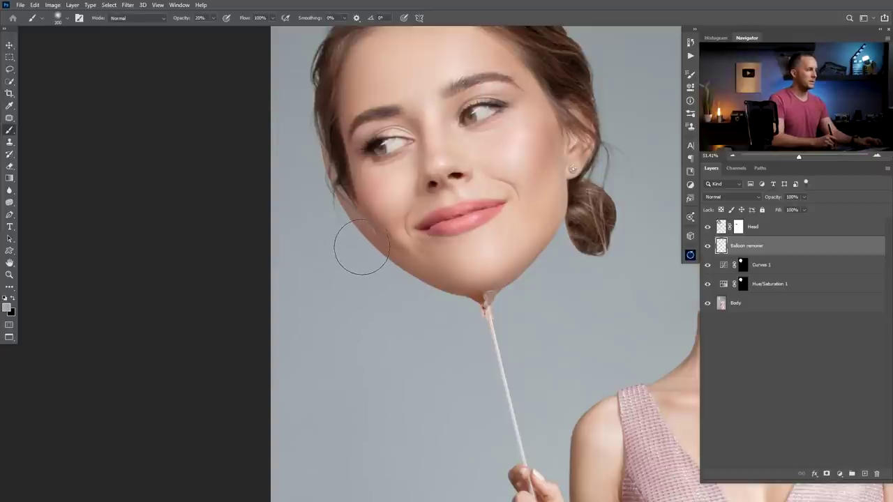
pyautogui.press('0')
pyautogui.hotkey('ctrl', 'z')
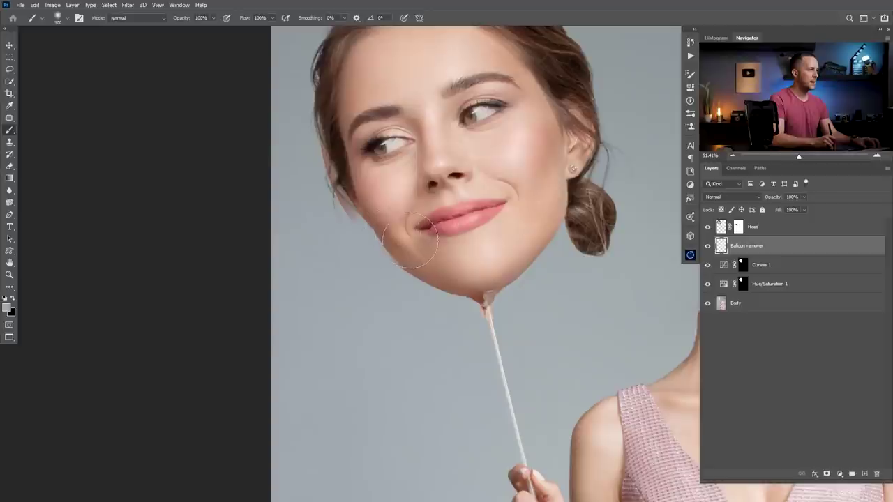
pyautogui.click(352, 208)
pyautogui.keyDown('alt'); pyautogui.click(307, 171); pyautogui.keyUp('alt')
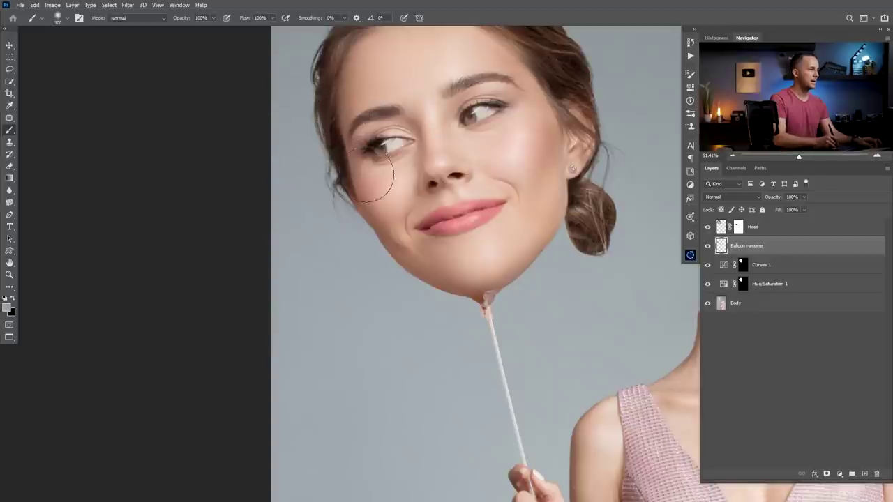
pyautogui.keyDown('alt'); pyautogui.click(366, 279); pyautogui.keyUp('alt')
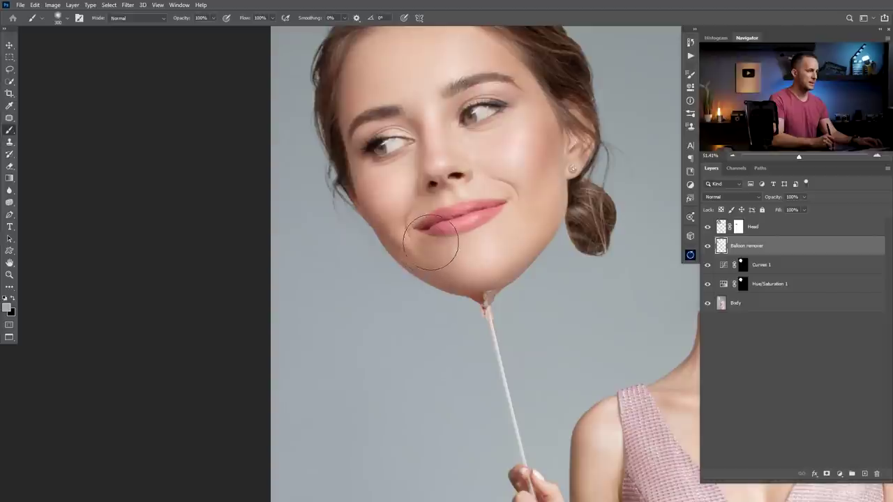
pyautogui.scroll(-5, 417, 232)
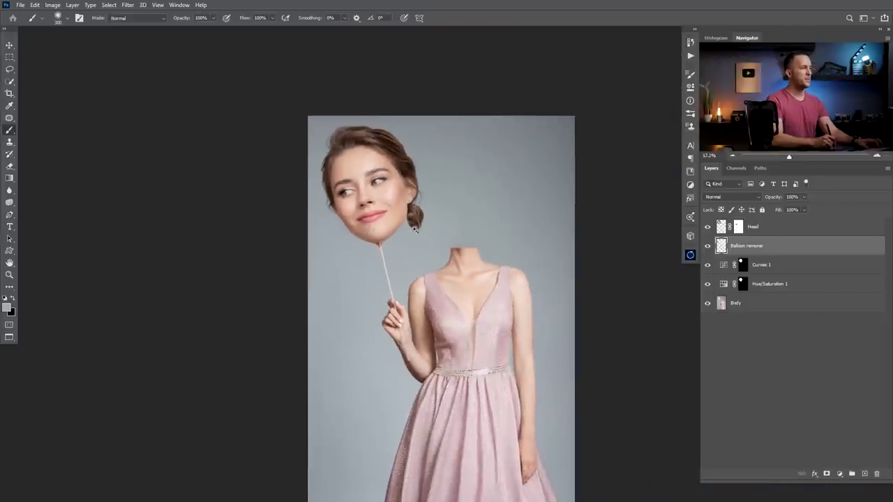
# Add a Vibrance adjustment above Hue/Saturation 1 and replace its mask with a copy of the balloon mask
pyautogui.scroll(6, 395, 265)
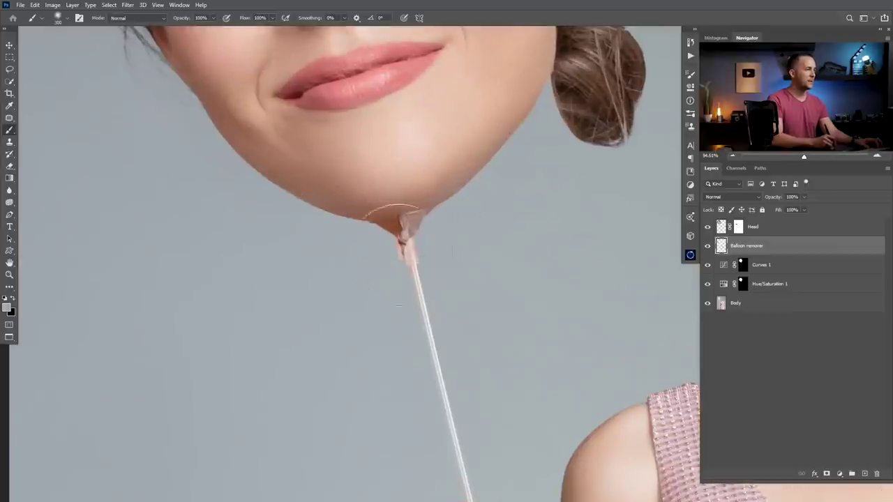
pyautogui.click(726, 287)
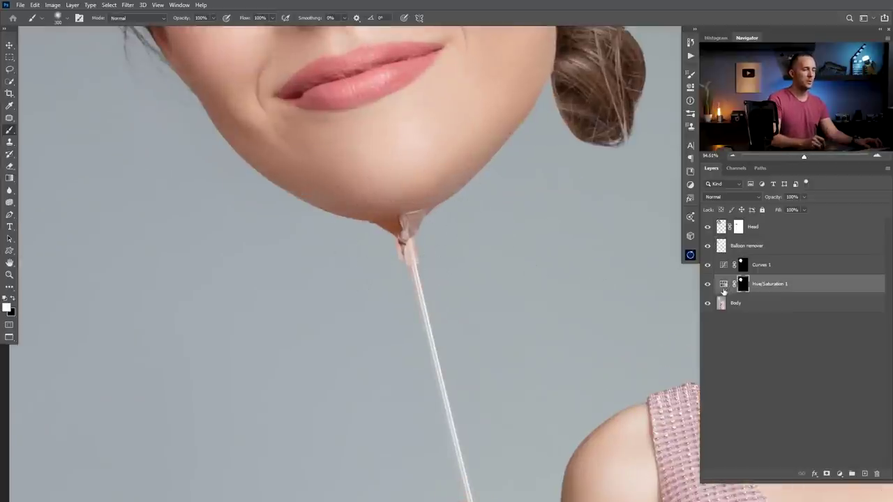
pyautogui.click(840, 474)
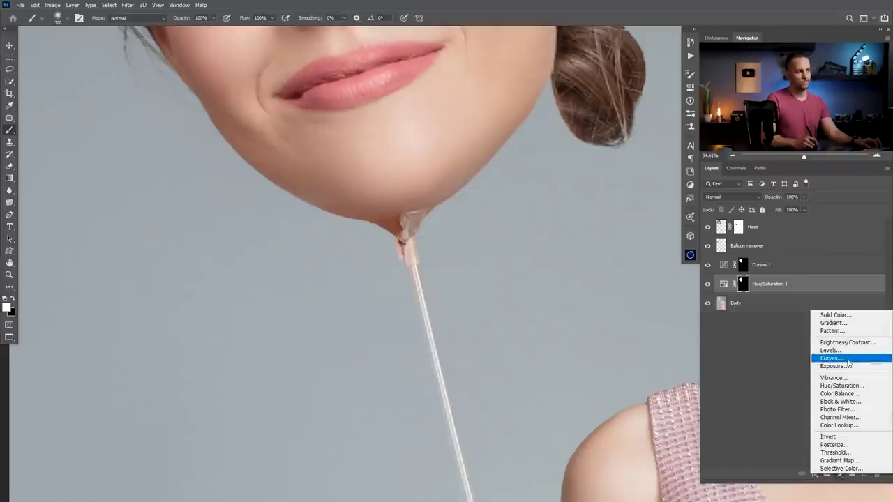
pyautogui.click(842, 377)
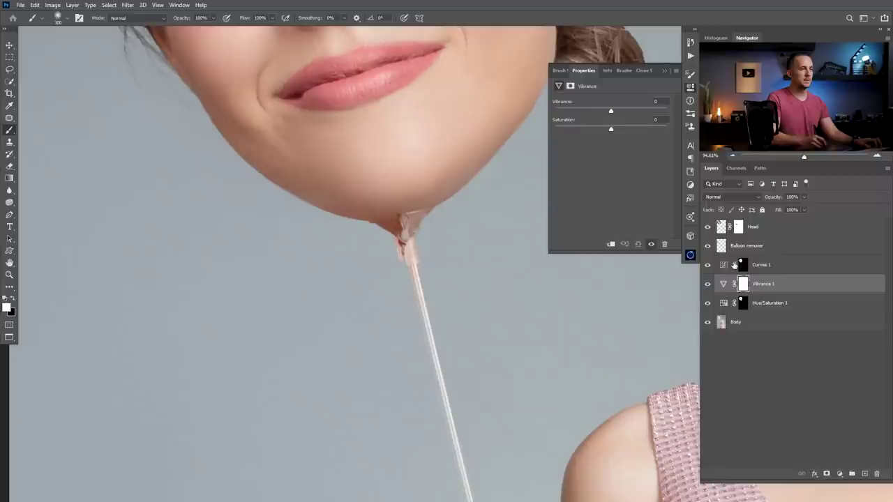
pyautogui.moveTo(746, 308); pyautogui.dragTo(741, 295)
pyautogui.click(385, 190)
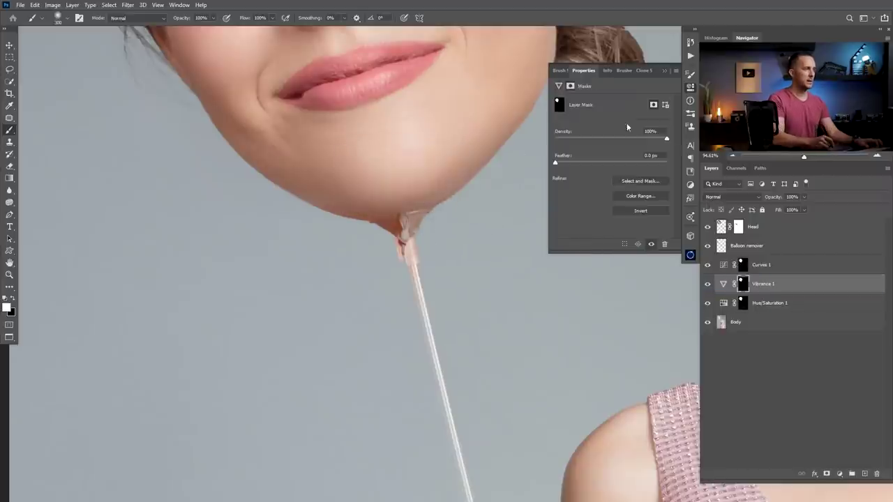
# Set the Vibrance 1 adjustment to Vibrance +28 and Saturation +66
pyautogui.click(724, 285)
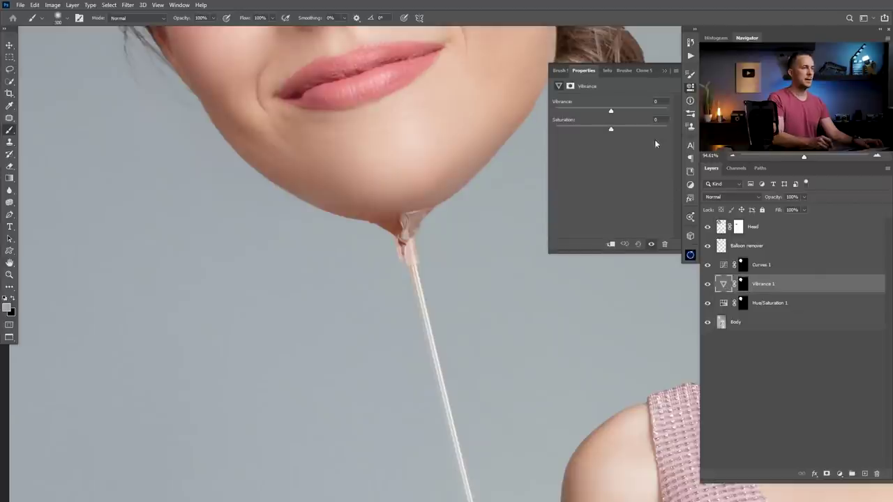
pyautogui.moveTo(616, 114); pyautogui.dragTo(617, 112)
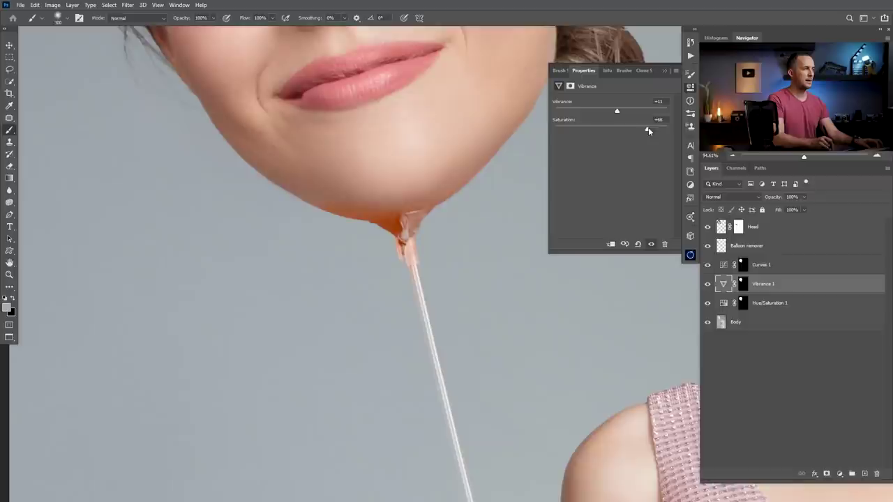
pyautogui.moveTo(617, 112); pyautogui.dragTo(582, 113)
# Invert the Vibrance 1 mask and paint white at 20% brush opacity over the balloon's knot below the chin
pyautogui.click(743, 286)
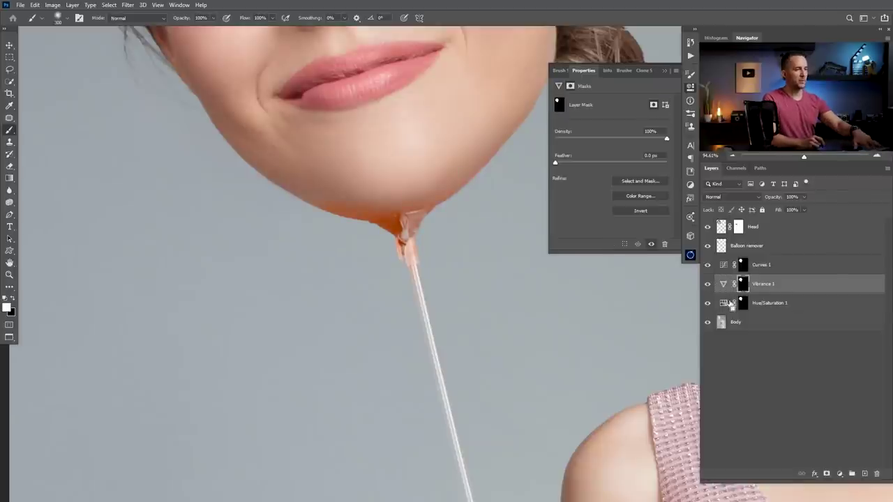
pyautogui.hotkey('ctrl', 'i')
pyautogui.scroll(3, 447, 265)
pyautogui.press('[')
pyautogui.press('[')
pyautogui.press('[')
pyautogui.press('[')
pyautogui.press('[')
pyautogui.press('[')
pyautogui.press('[')
pyautogui.press('[')
pyautogui.press('[')
pyautogui.press('2')
pyautogui.moveTo(406, 231)
pyautogui.mouseDown()
pyautogui.moveTo(403, 216)
pyautogui.moveTo(402, 263)
pyautogui.mouseUp()
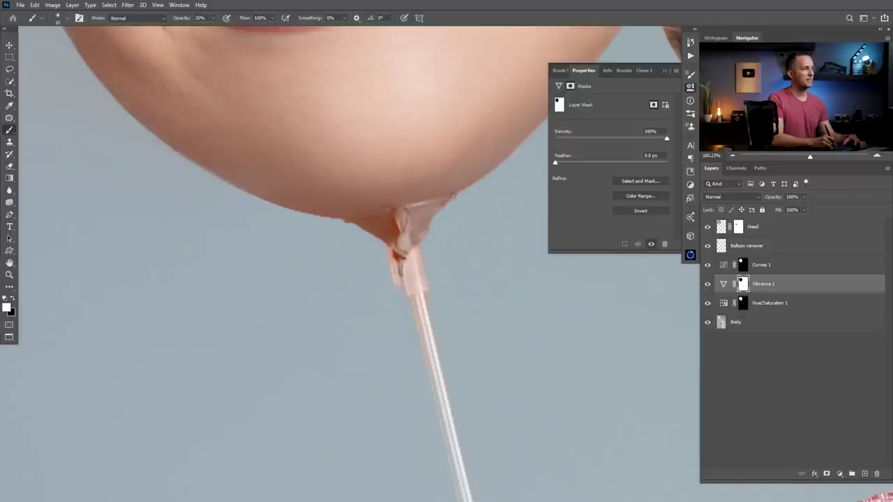
pyautogui.moveTo(433, 238); pyautogui.dragTo(458, 234)
# Reduce the Vibrance 1 adjustment's Saturation to +49
pyautogui.click(724, 284)
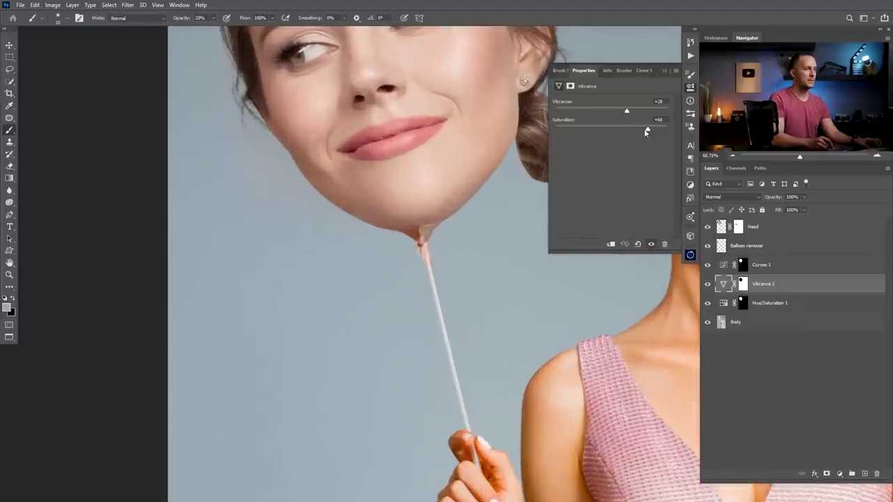
pyautogui.scroll(-4, 457, 231)
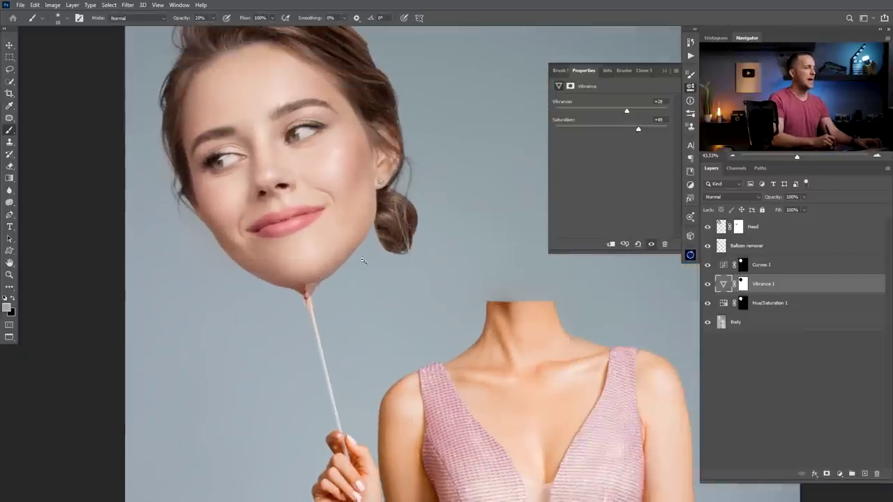
pyautogui.click(664, 72)
# Compare the image with and without Vibrance 1, inspect its mask, and invert the mask to limit the adjustment to the balloon
pyautogui.scroll(-3, 663, 75)
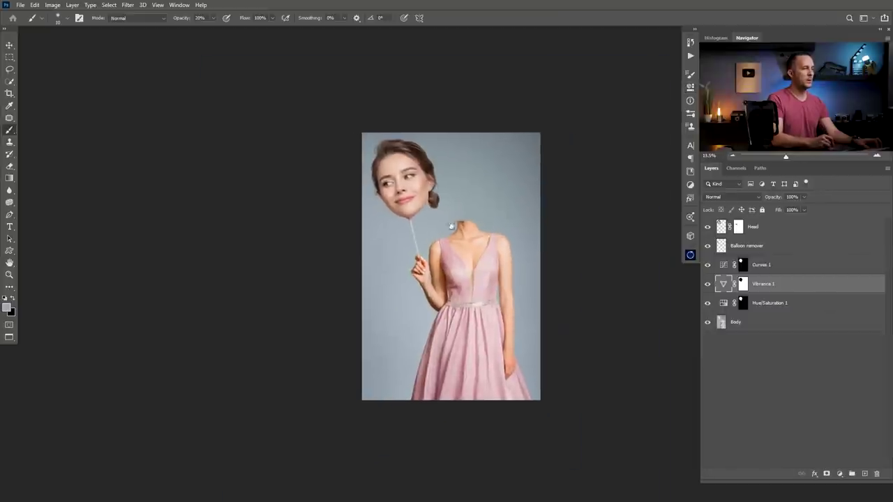
pyautogui.click(708, 286)
pyautogui.click(707, 284)
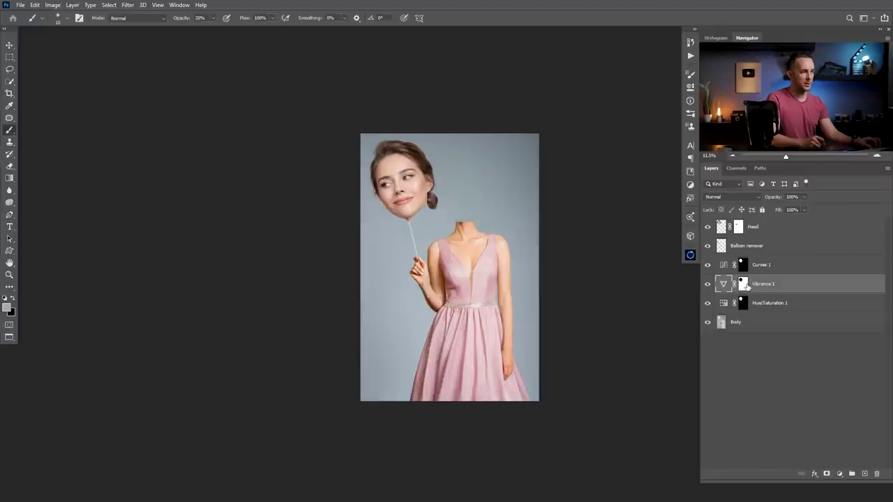
pyautogui.keyDown('alt'); pyautogui.click(744, 286); pyautogui.keyUp('alt')
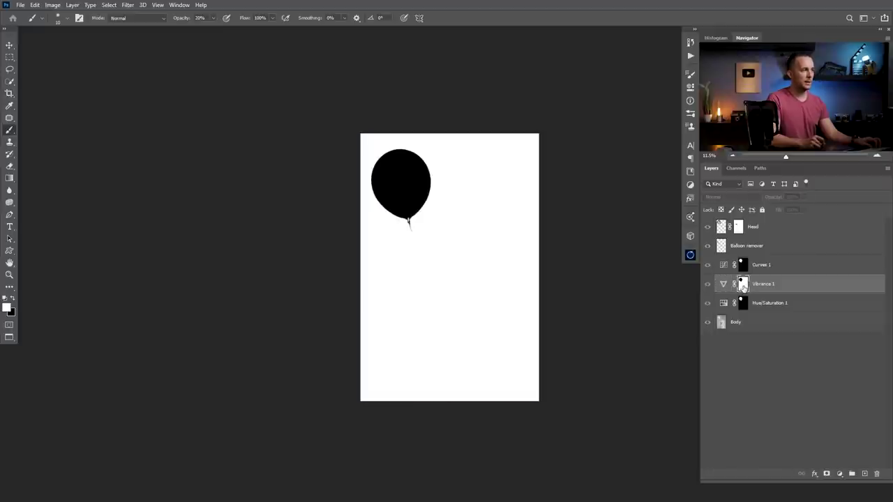
pyautogui.keyDown('alt'); pyautogui.click(744, 286); pyautogui.keyUp('alt')
pyautogui.press('l')
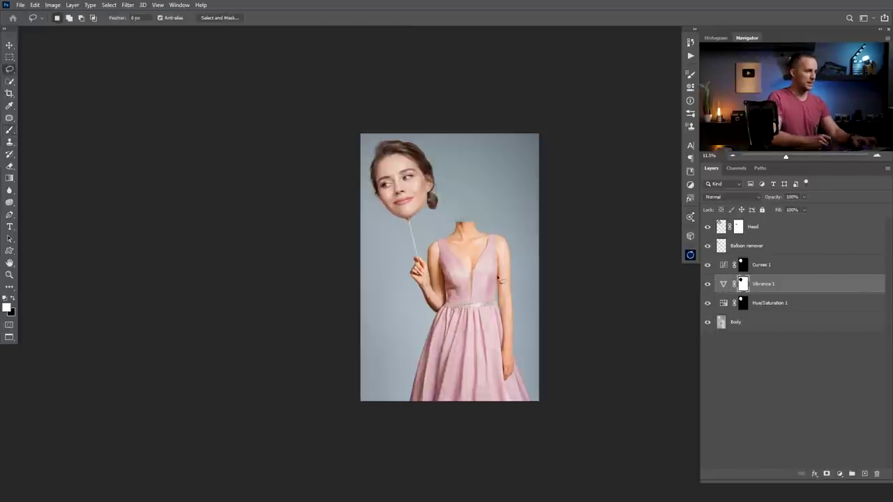
pyautogui.hotkey('ctrl', 'i')
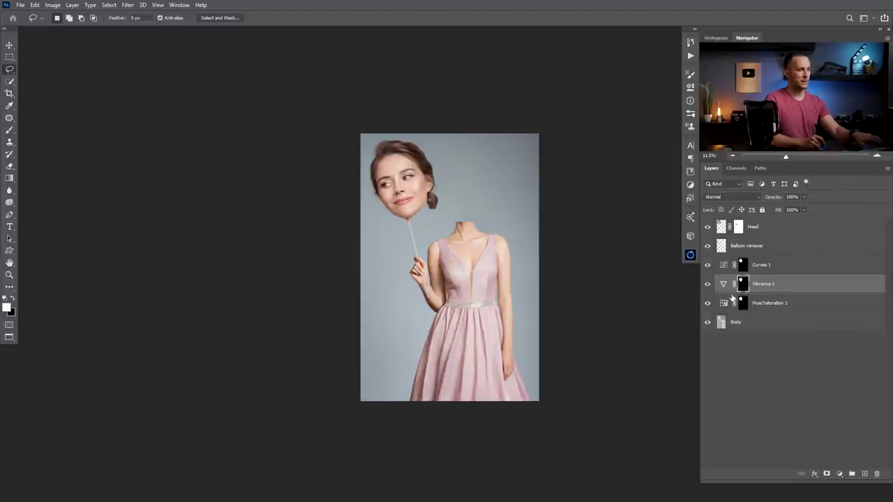
# Touch up the balloon's knot below the chin on the Vibrance 1 mask with a small white brush at 20% opacity
pyautogui.scroll(15, 405, 222)
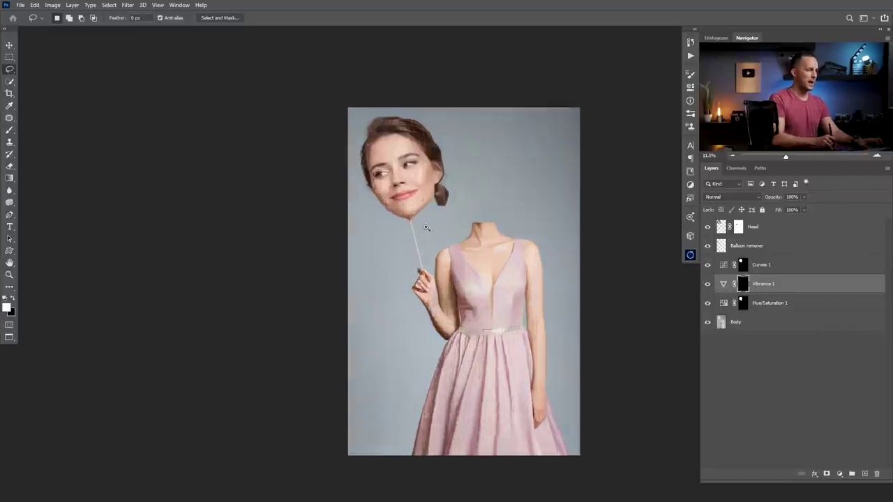
pyautogui.press('b')
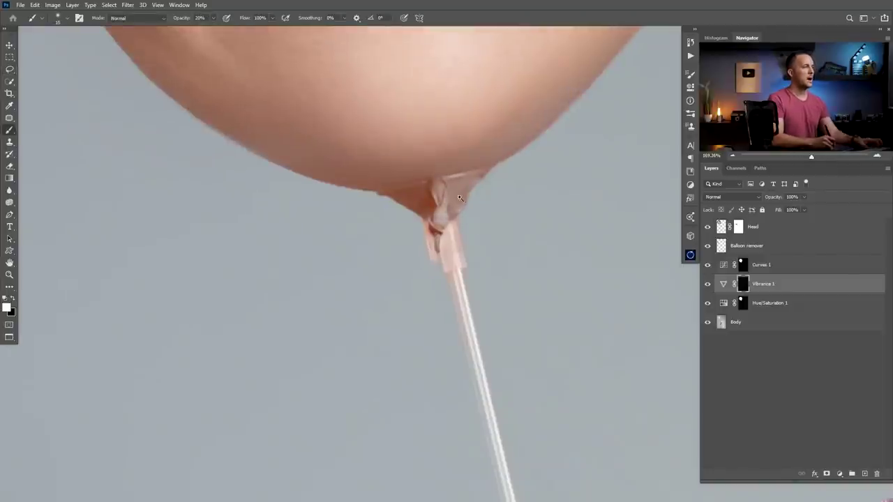
pyautogui.scroll(-6, 459, 199)
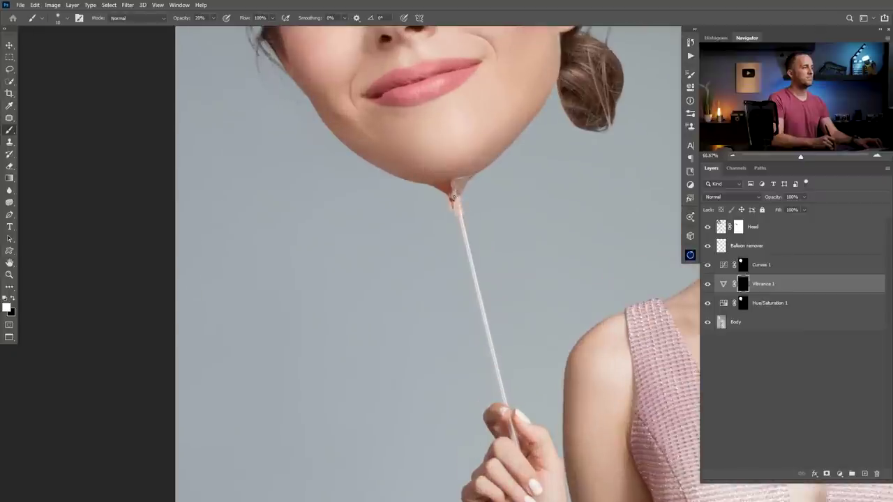
pyautogui.scroll(-7, 453, 190)
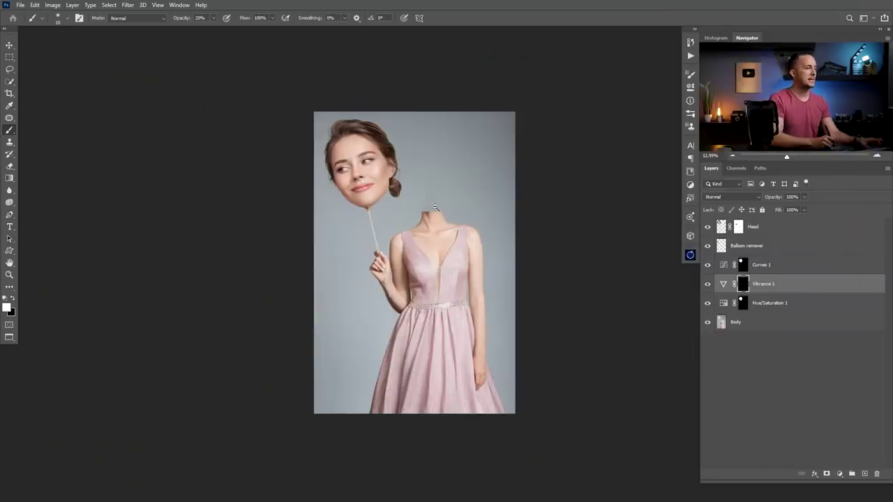
# Draw a thin elliptical selection across the flat top edge of the woman's neck with the Elliptical Marquee tool
pyautogui.scroll(3, 468, 218)
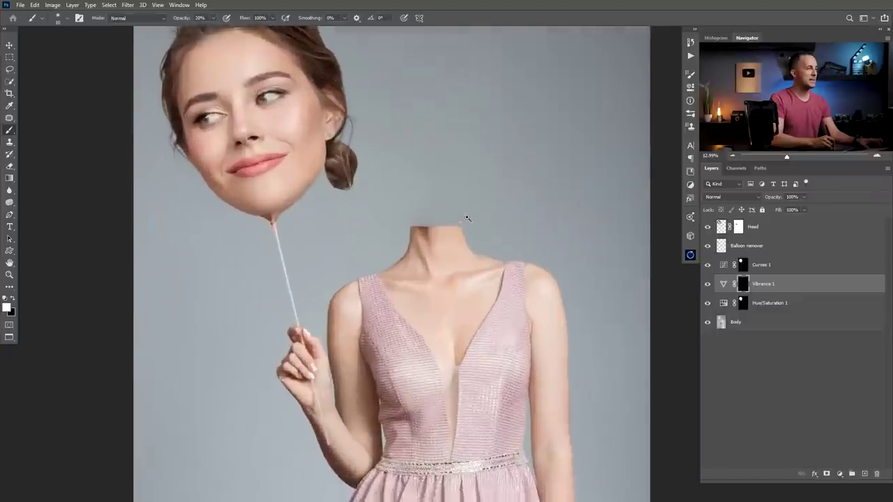
pyautogui.scroll(1, 467, 219)
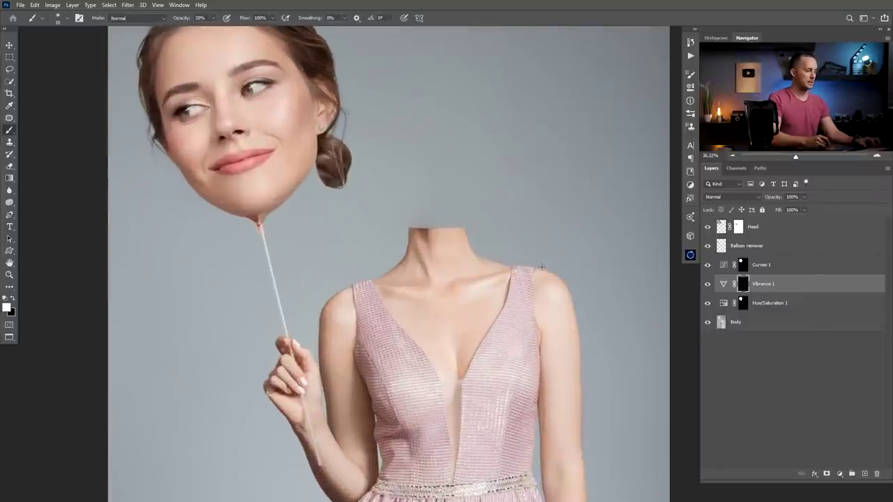
pyautogui.press('m')
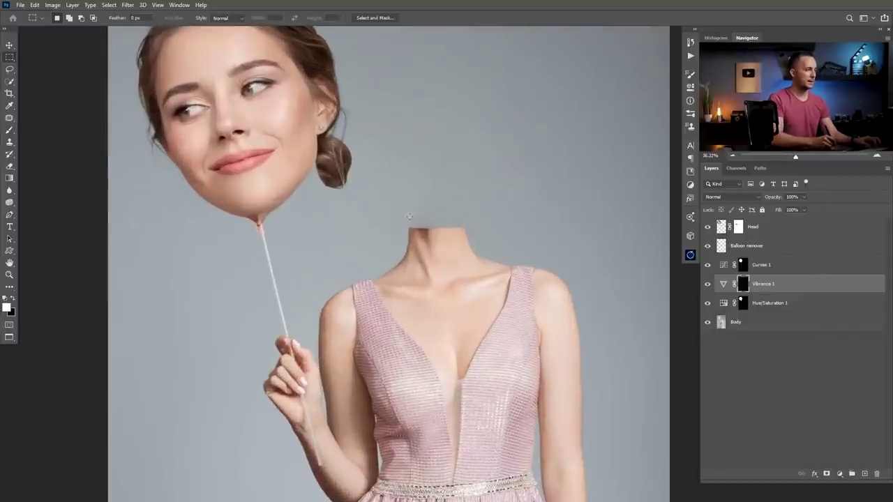
pyautogui.rightClick(8, 60)
pyautogui.click(46, 70)
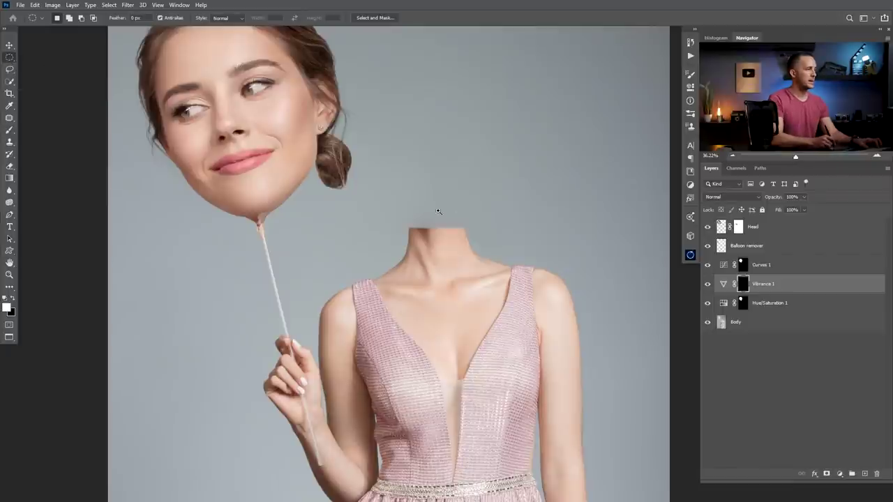
pyautogui.scroll(2, 455, 224)
pyautogui.scroll(1, 455, 223)
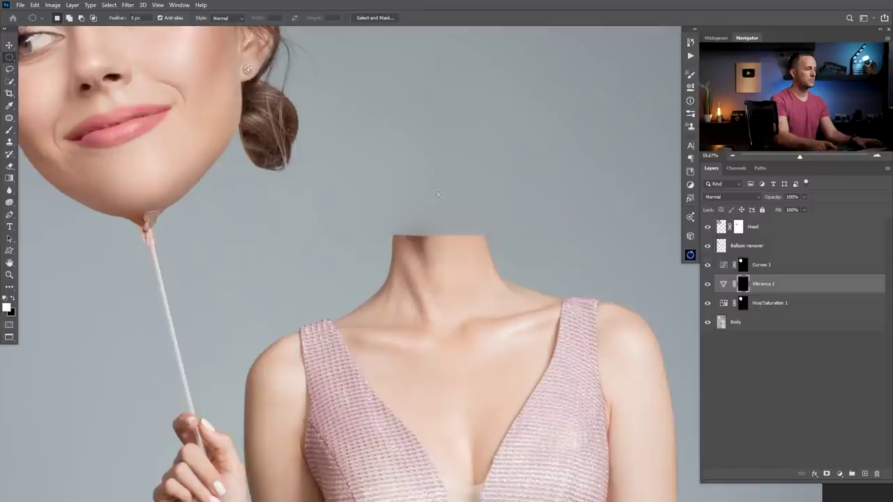
pyautogui.moveTo(387, 191); pyautogui.dragTo(483, 238)
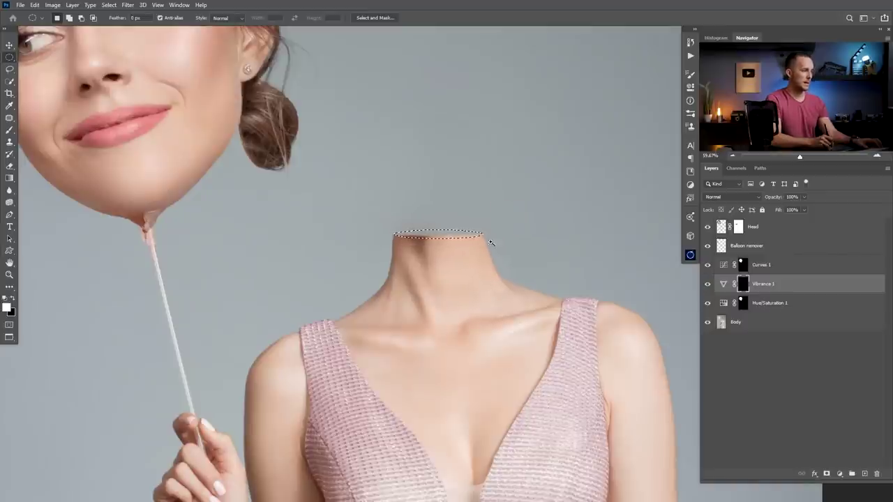
# Add a new layer above Curves 1 and fill the elliptical selection with a skin tone sampled from the neck
pyautogui.scroll(4, 491, 242)
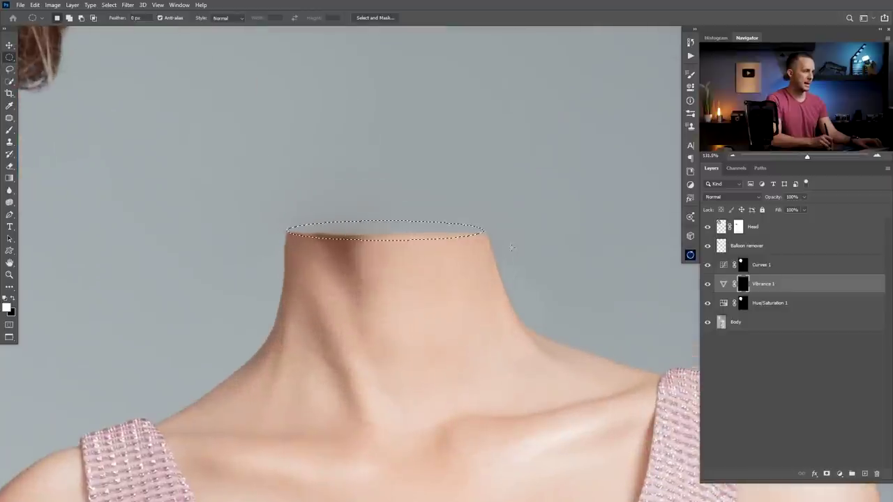
pyautogui.click(722, 270)
pyautogui.click(864, 474)
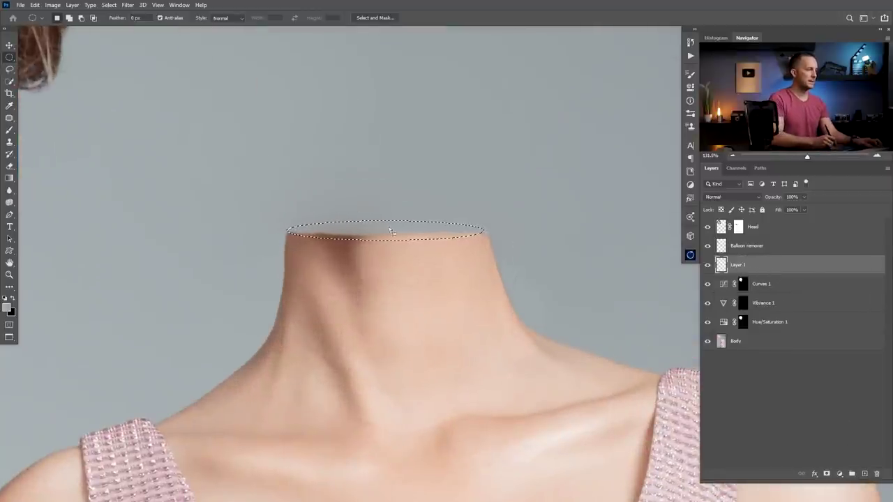
pyautogui.press('b')
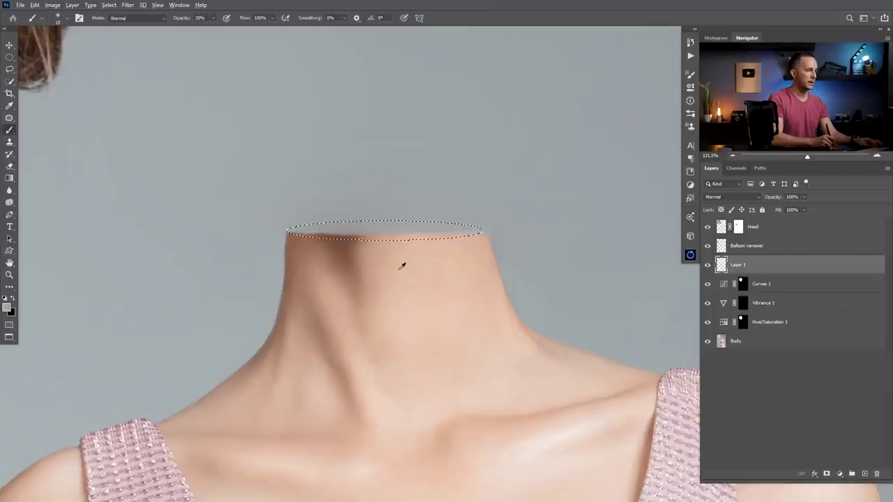
pyautogui.keyDown('alt'); pyautogui.click(409, 254); pyautogui.keyUp('alt')
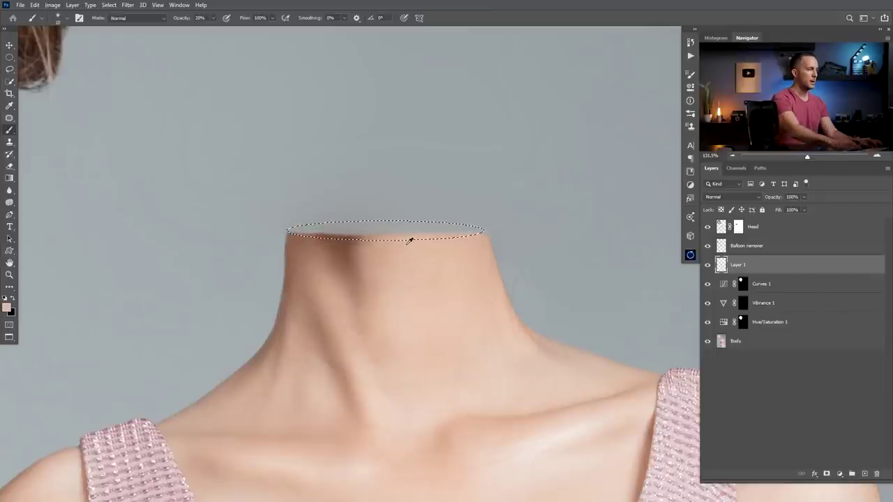
pyautogui.hotkey('alt', 'BackSpace')
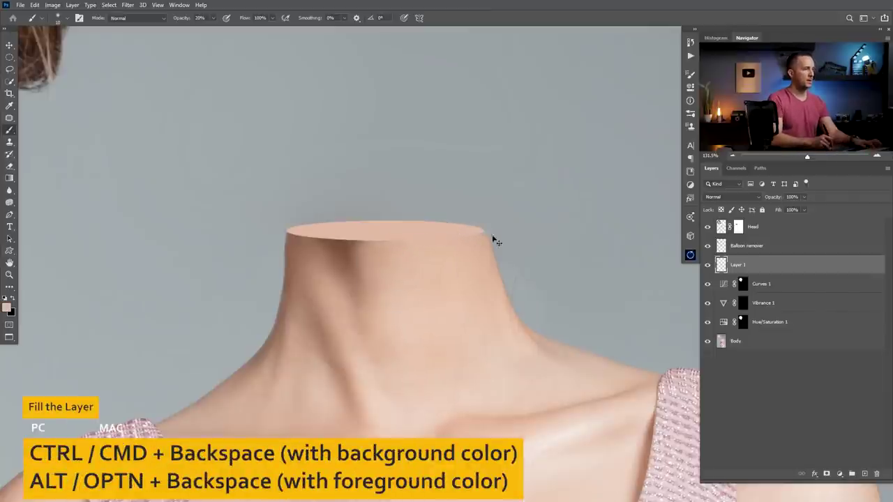
# Transform the skin-coloured ellipse, nudging it down and widening it to span the neck's cut edge
pyautogui.hotkey('ctrl', 't')
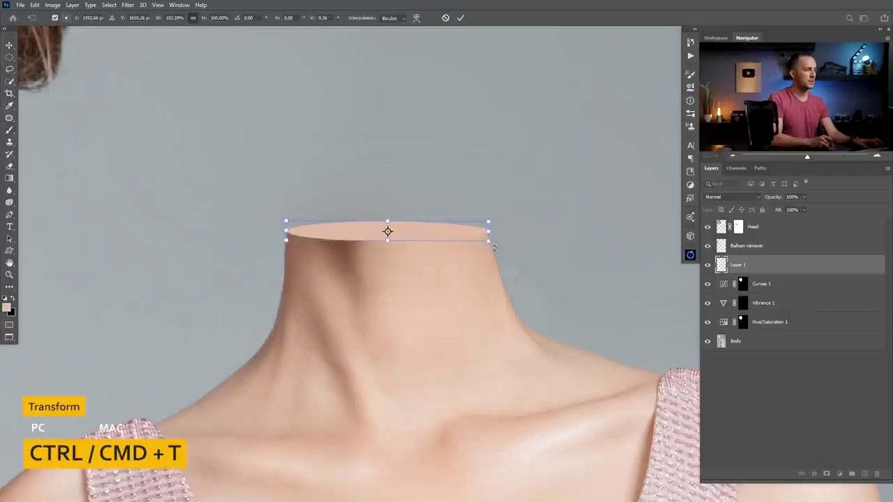
pyautogui.scroll(3, 494, 247)
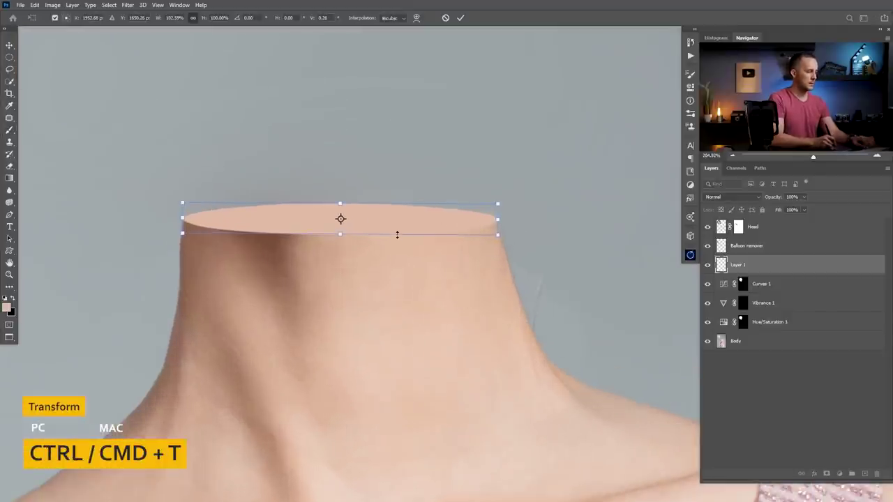
pyautogui.press('Down')
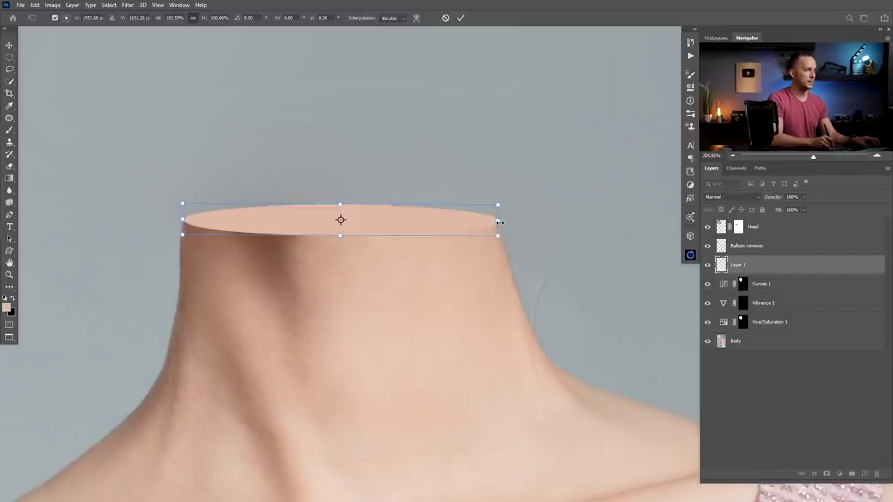
pyautogui.moveTo(498, 223); pyautogui.dragTo(499, 226)
pyautogui.press('Return')
pyautogui.press('b')
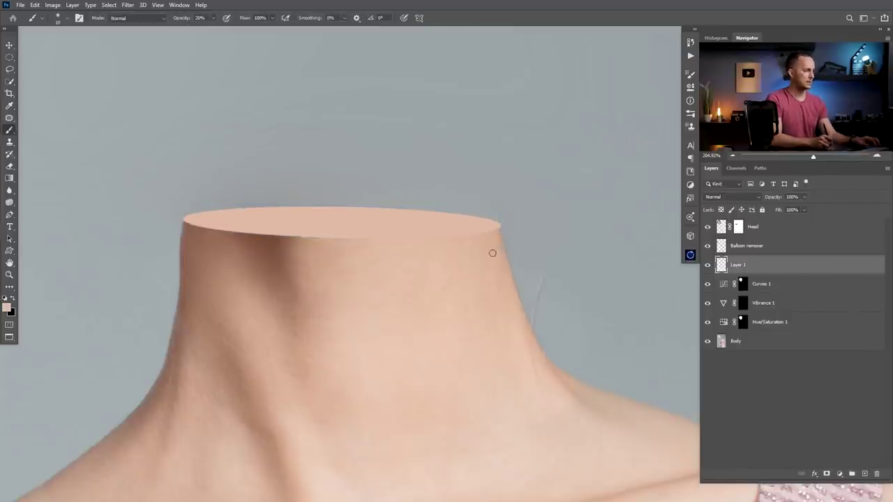
# Transform the ellipse again to align its right end with the neck's outline
pyautogui.hotkey('ctrl', 't')
pyautogui.scroll(3, 497, 224)
pyautogui.moveTo(498, 212); pyautogui.dragTo(494, 220)
pyautogui.press('Return')
pyautogui.press('b')
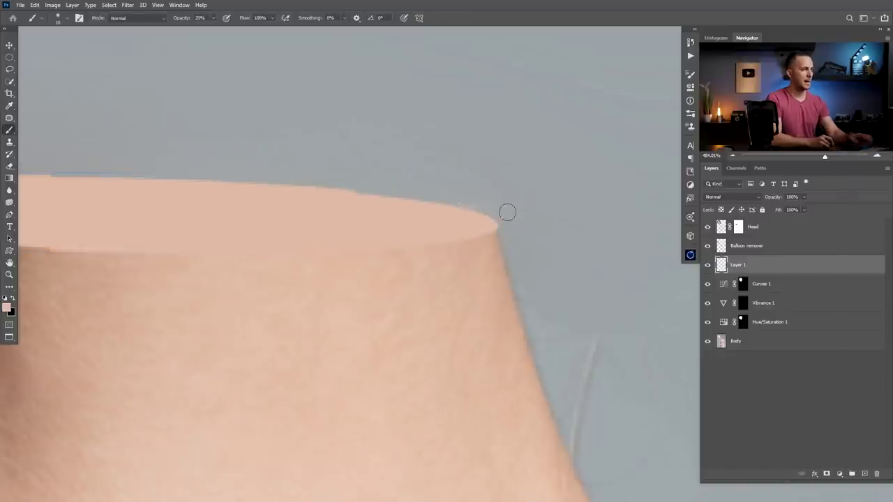
# Paint background grey on the Body layer beside the neck's right corner and refit the ellipse layer to the cleaned edge
pyautogui.click(735, 341)
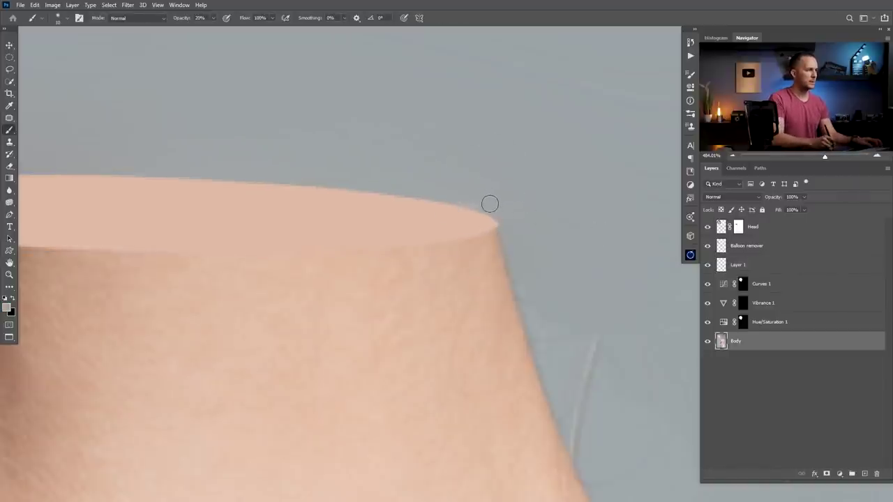
pyautogui.moveTo(493, 224); pyautogui.dragTo(531, 229)
pyautogui.click(734, 270)
pyautogui.hotkey('ctrl', 't')
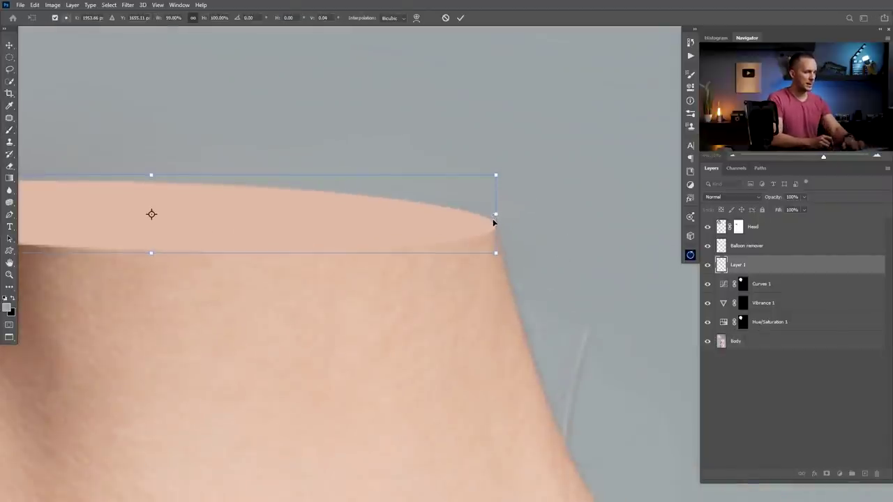
pyautogui.press('Return')
pyautogui.press('b')
pyautogui.scroll(-6, 489, 265)
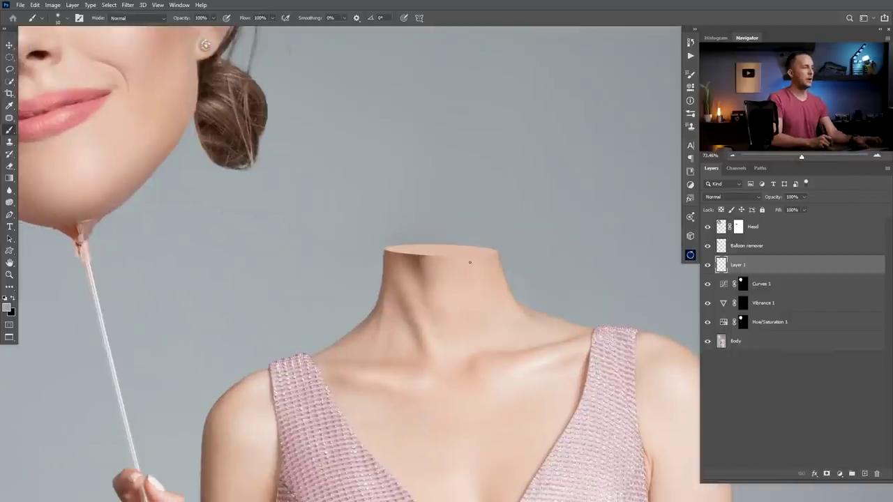
# Add a new empty layer above the ellipse layer and clip it to the ellipse
pyautogui.scroll(-3, 470, 262)
pyautogui.scroll(4, 454, 264)
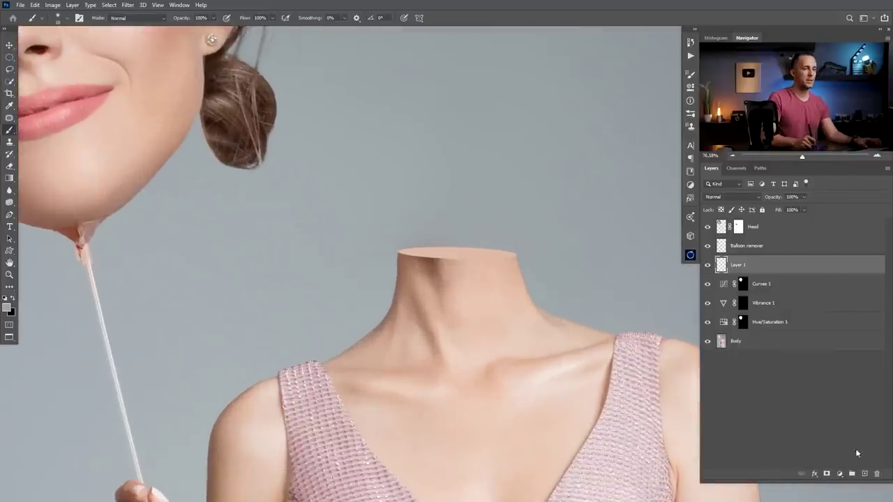
pyautogui.click(864, 473)
pyautogui.keyDown('alt'); pyautogui.click(747, 275); pyautogui.keyUp('alt')
# Rename the ellipse layer Plane cut and the layer clipped to it Color
pyautogui.doubleClick(739, 284)
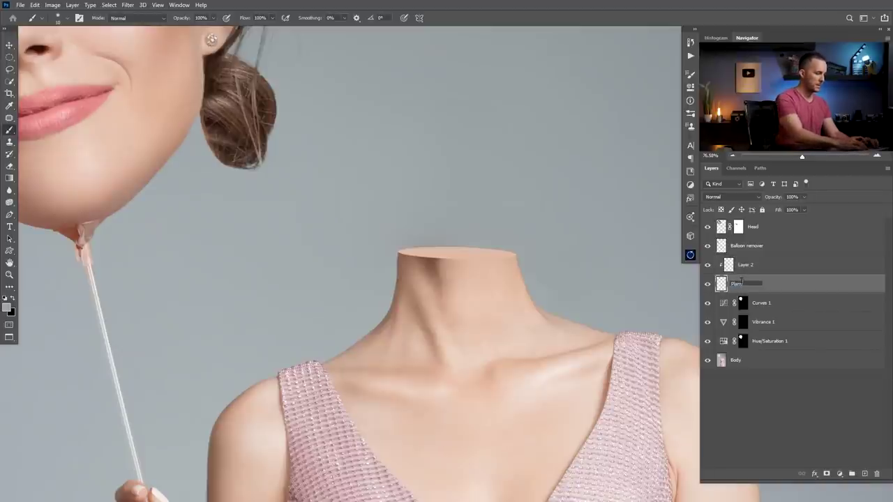
pyautogui.write('Plane cut')
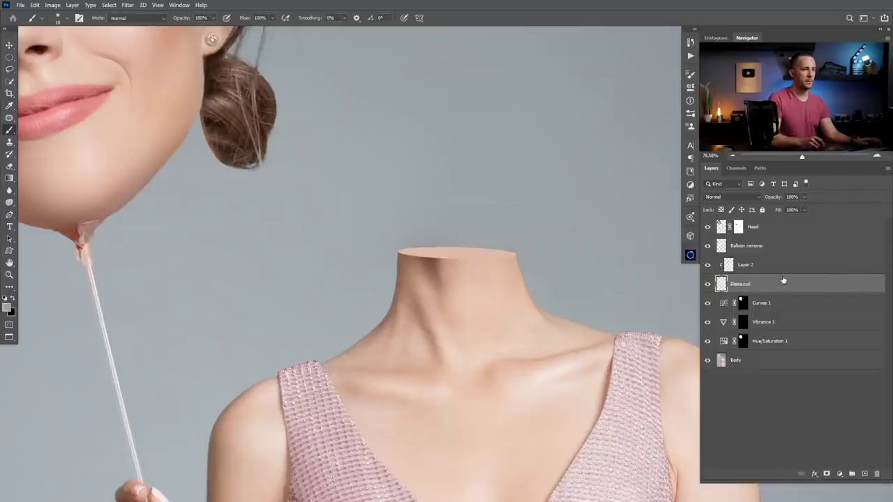
pyautogui.click(742, 267)
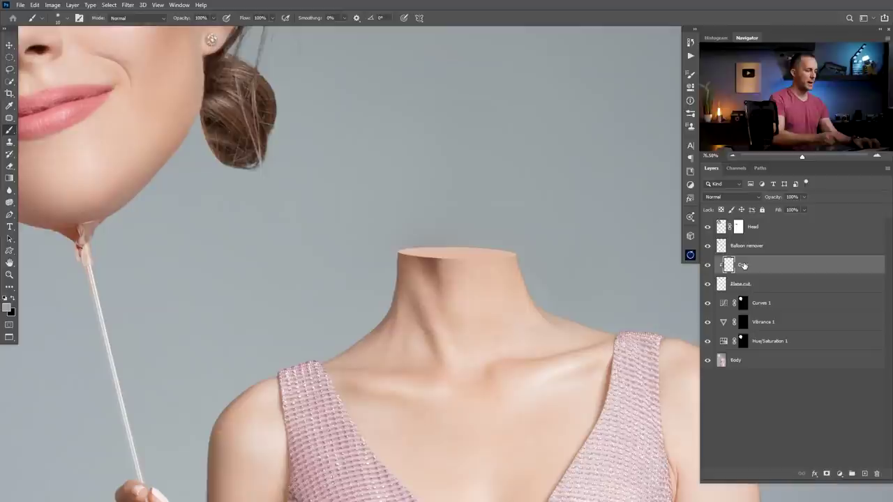
# Set up a Soft Round brush with 0% hardness and sample the dark shadow colour on the neck
pyautogui.rightClick(445, 294)
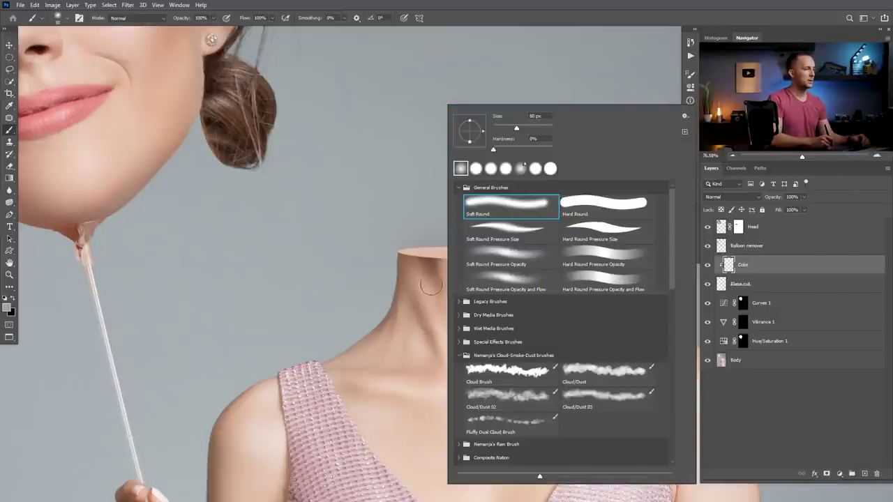
pyautogui.click(424, 307)
pyautogui.press('alt')
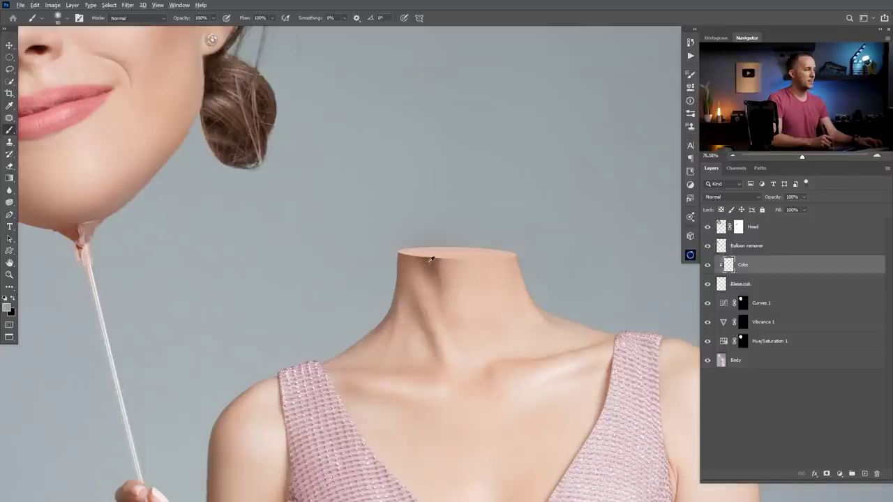
pyautogui.keyDown('alt'); pyautogui.click(432, 259); pyautogui.keyUp('alt')
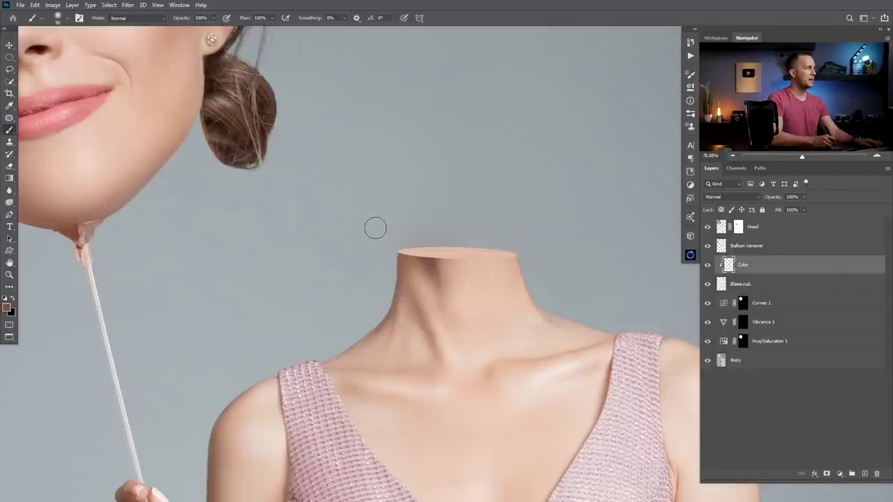
# Shade the left part of the neck's cut surface on the Color layer with the sampled brown at 20%, then 10% brush opacity
pyautogui.press('2')
pyautogui.press(']')
pyautogui.press(']')
pyautogui.press(']')
pyautogui.press(']')
pyautogui.press(']')
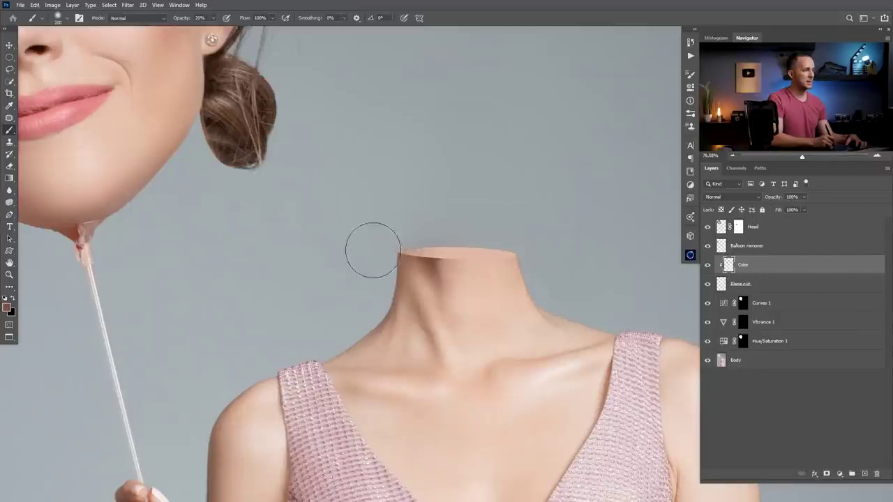
pyautogui.press(']')
pyautogui.press(']')
pyautogui.press('1')
pyautogui.press('[')
pyautogui.press('[')
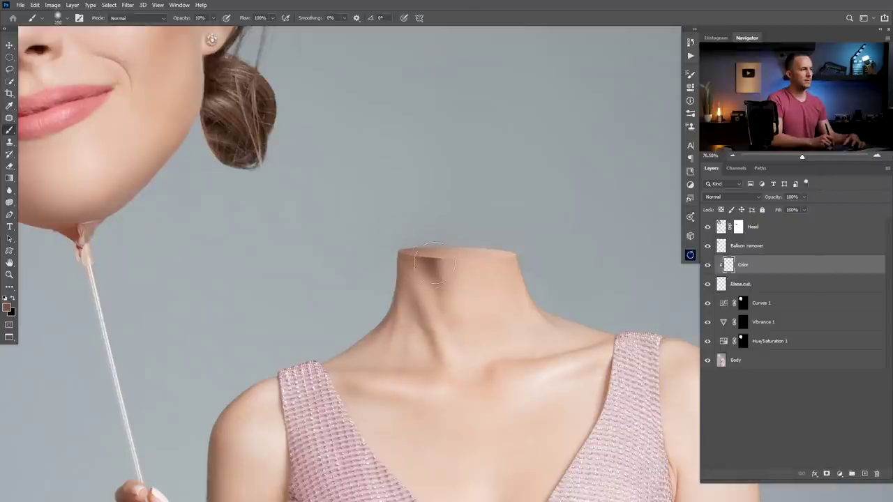
pyautogui.press(']')
pyautogui.press(']')
pyautogui.press(']')
pyautogui.press(']')
pyautogui.press(']')
pyautogui.press(']')
pyautogui.moveTo(418, 241); pyautogui.dragTo(435, 225)
pyautogui.press('[')
# Sample a light skin tone at the neck's right edge and blend it across the cut surface at 10% brush opacity
pyautogui.keyDown('alt'); pyautogui.click(524, 244); pyautogui.keyUp('alt')
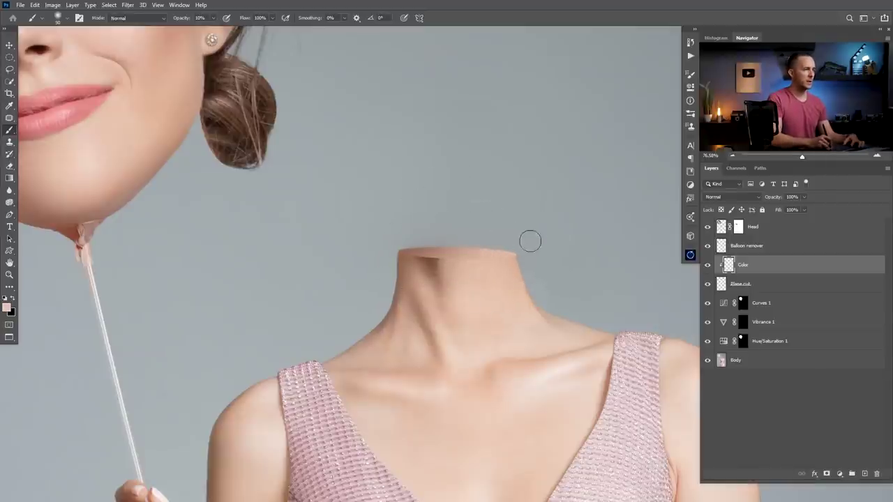
pyautogui.keyDown('alt'); pyautogui.click(517, 257); pyautogui.keyUp('alt')
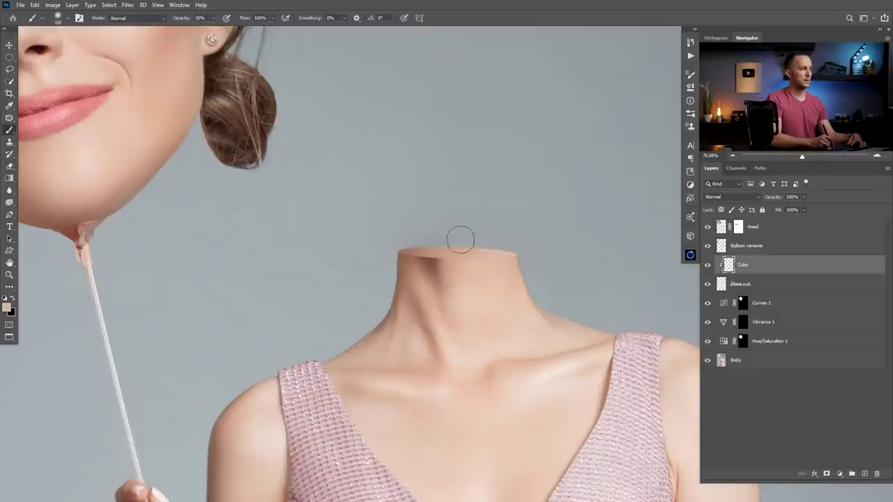
pyautogui.moveTo(492, 242); pyautogui.dragTo(419, 242)
pyautogui.moveTo(476, 257); pyautogui.dragTo(438, 269)
pyautogui.scroll(3, 445, 257)
pyautogui.scroll(-7, 449, 260)
pyautogui.scroll(4, 438, 270)
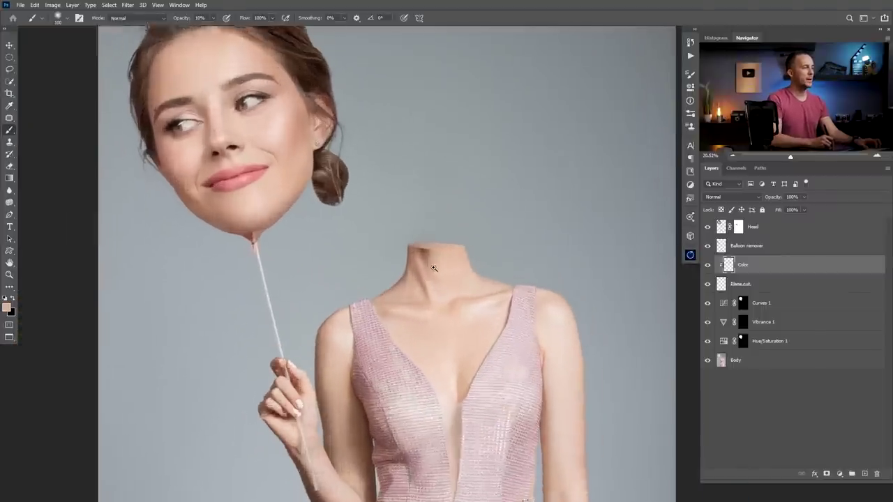
# Reduce the brush size and add a layer mask to the Plane cut layer
pyautogui.scroll(6, 427, 269)
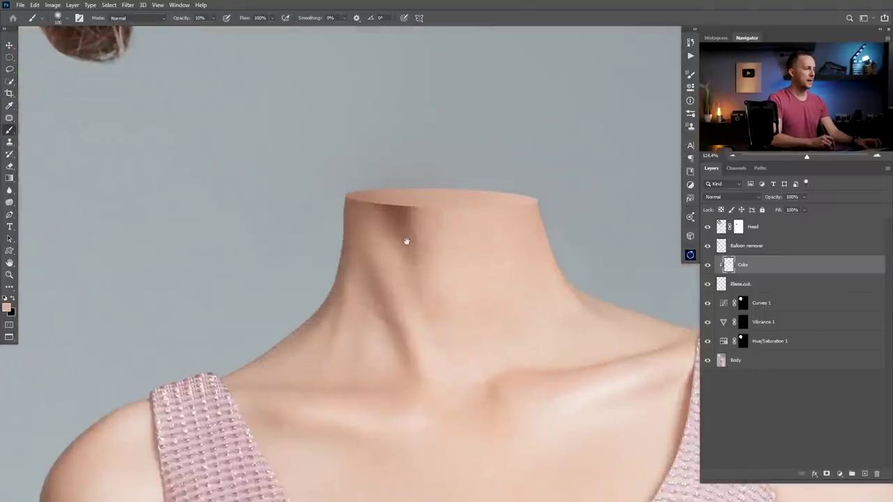
pyautogui.press('[')
pyautogui.press('[')
pyautogui.press('[')
pyautogui.press('[')
pyautogui.press('[')
pyautogui.press('[')
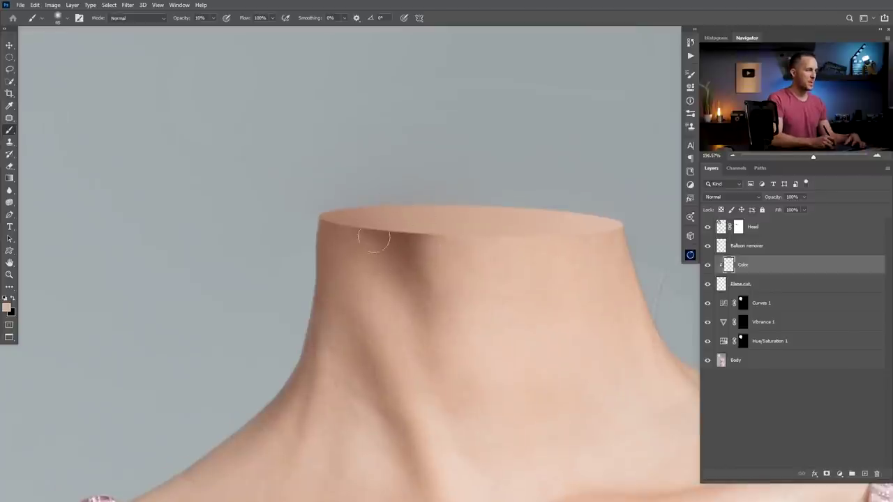
pyautogui.click(722, 283)
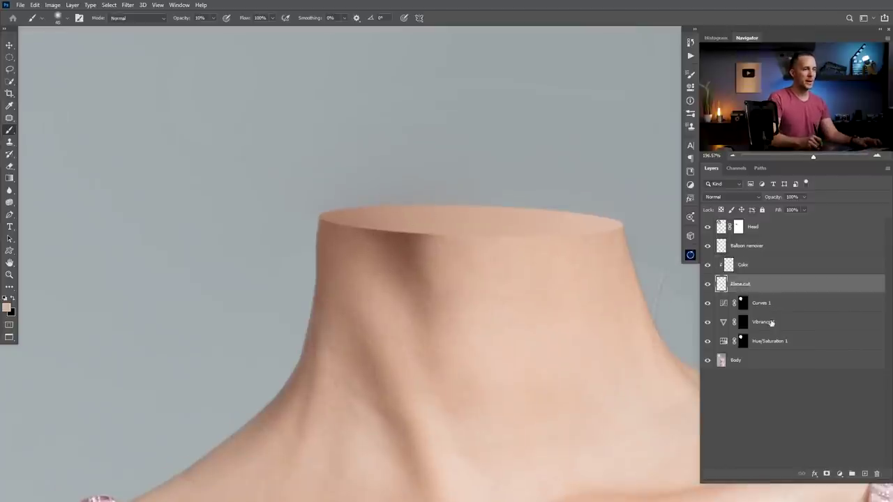
pyautogui.click(827, 474)
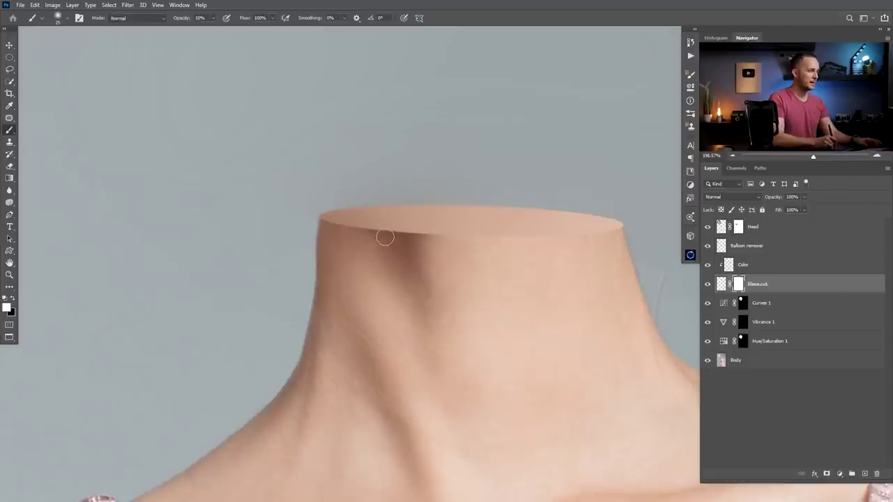
# Set up a 25 px Hard Round brush at 100% opacity with black as the foreground colour for the mask
pyautogui.press('0')
pyautogui.rightClick(383, 242)
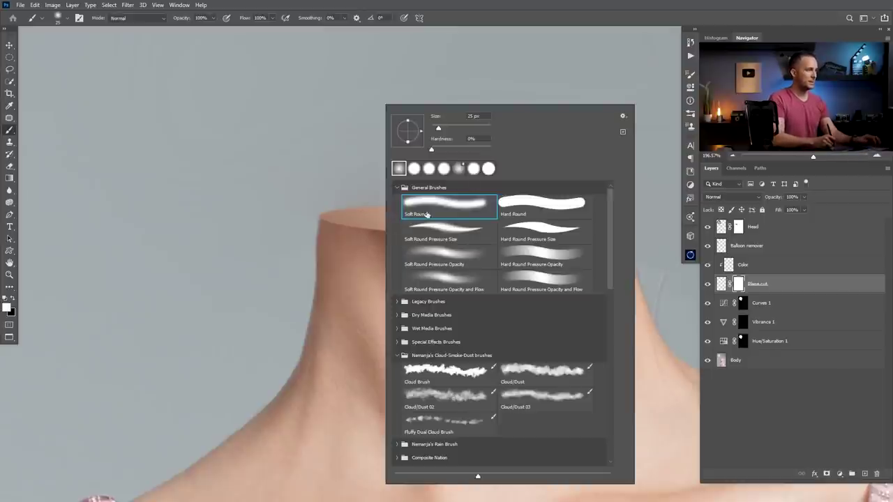
pyautogui.click(518, 202)
pyautogui.click(372, 239)
pyautogui.press('x')
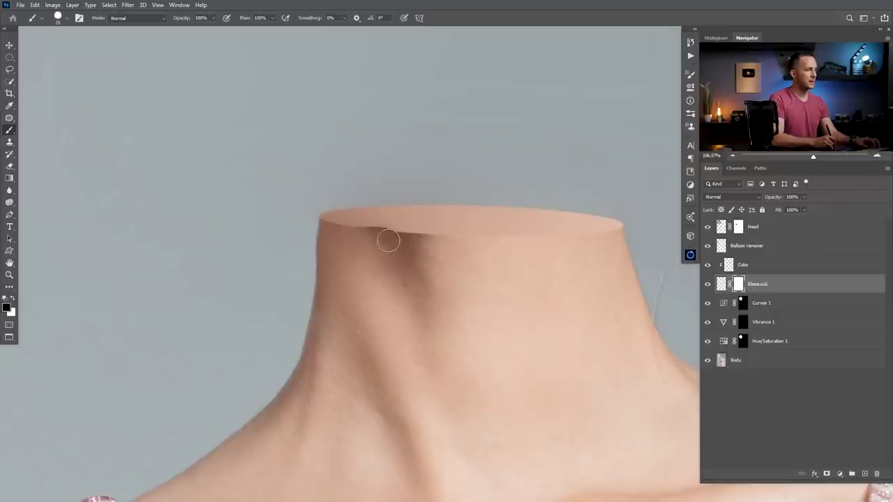
# Mask out the lower left rim of the Plane cut ellipse so the edge dips naturally around the neck tendon
pyautogui.scroll(4, 423, 245)
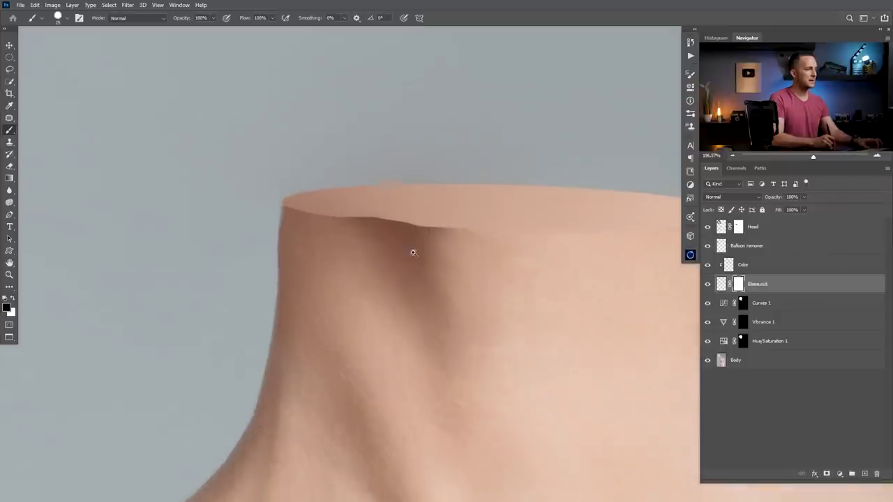
pyautogui.moveTo(424, 240); pyautogui.dragTo(337, 230)
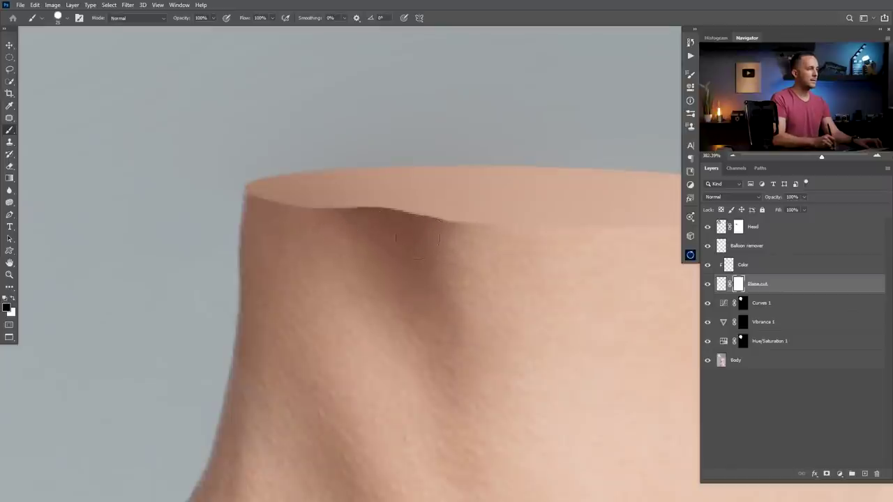
pyautogui.moveTo(404, 238)
pyautogui.mouseDown()
pyautogui.moveTo(382, 230)
pyautogui.moveTo(407, 236)
pyautogui.moveTo(356, 229)
pyautogui.moveTo(291, 236)
pyautogui.moveTo(291, 255)
pyautogui.moveTo(251, 272)
pyautogui.moveTo(281, 267)
pyautogui.mouseUp()
pyautogui.hotkey('ctrl', 'space')
pyautogui.moveTo(349, 260); pyautogui.dragTo(324, 271)
# Refine the cut's front edge around the neck shadow by painting white on the Plane cut mask with a 15 px brush
pyautogui.scroll(4, 349, 259)
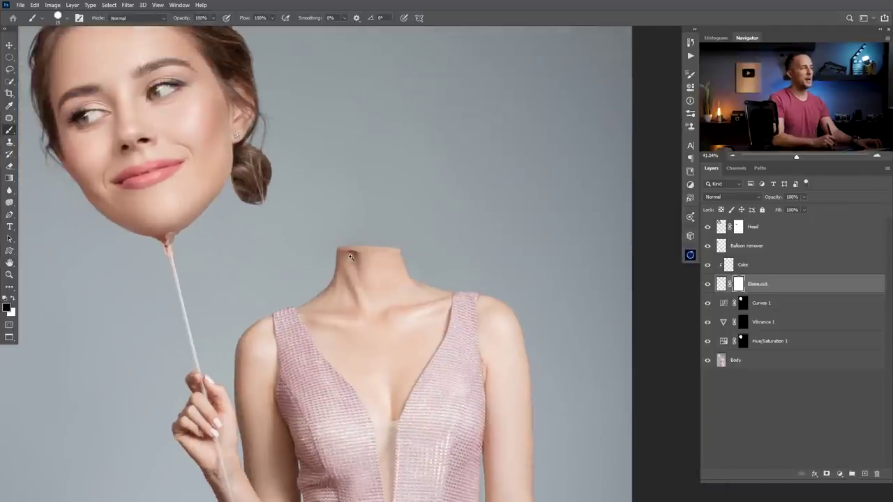
pyautogui.press('x')
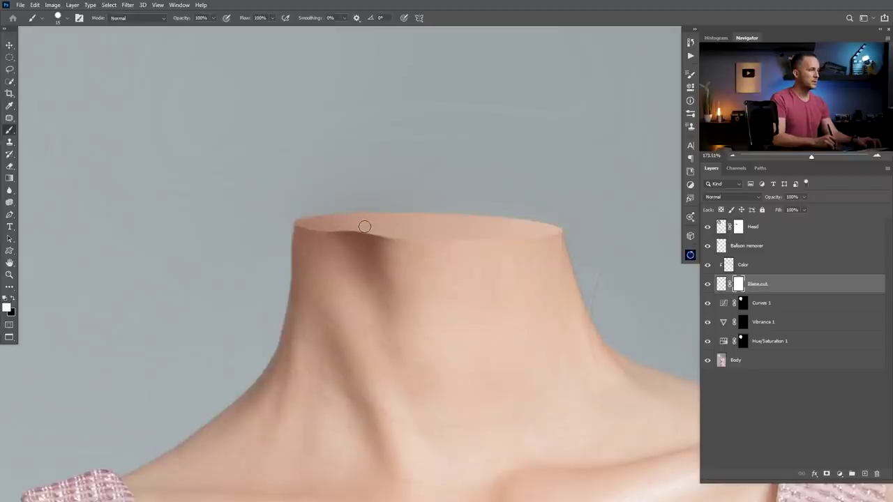
pyautogui.moveTo(384, 236); pyautogui.dragTo(319, 258)
pyautogui.moveTo(389, 263)
pyautogui.mouseDown()
pyautogui.moveTo(361, 267)
pyautogui.moveTo(382, 258)
pyautogui.mouseUp()
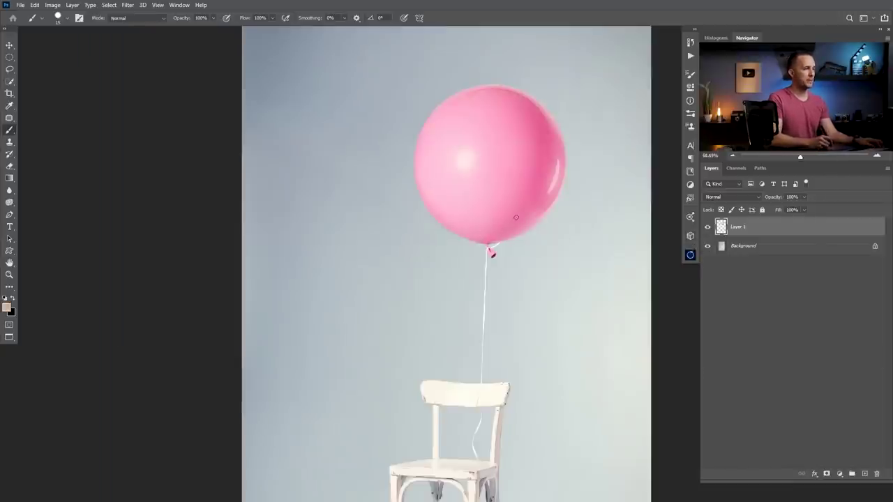
# Switch to the balloon-and-chair image and select the pink balloon and its knot with the Quick Selection tool
pyautogui.press('w')
pyautogui.moveTo(479, 172)
pyautogui.mouseDown()
pyautogui.moveTo(486, 219)
pyautogui.moveTo(497, 233)
pyautogui.moveTo(531, 242)
pyautogui.moveTo(440, 233)
pyautogui.mouseUp()
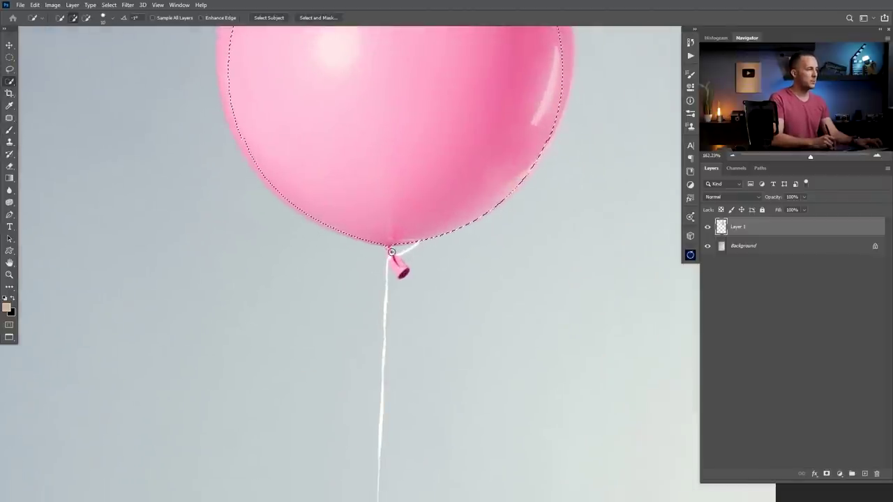
pyautogui.moveTo(393, 265); pyautogui.dragTo(430, 265)
pyautogui.moveTo(379, 218)
pyautogui.mouseDown()
pyautogui.moveTo(408, 261)
pyautogui.moveTo(412, 249)
pyautogui.moveTo(420, 266)
pyautogui.moveTo(378, 218)
pyautogui.mouseUp()
pyautogui.press('[')
pyautogui.press('[')
pyautogui.press('[')
pyautogui.press('[')
pyautogui.press('[')
pyautogui.moveTo(409, 249); pyautogui.dragTo(434, 277)
pyautogui.click(434, 277)
pyautogui.click(435, 277)
pyautogui.press('[')
pyautogui.click(438, 276)
# Copy the selected balloon into the portrait document and place its layer directly above the Body layer
pyautogui.scroll(-5, 395, 196)
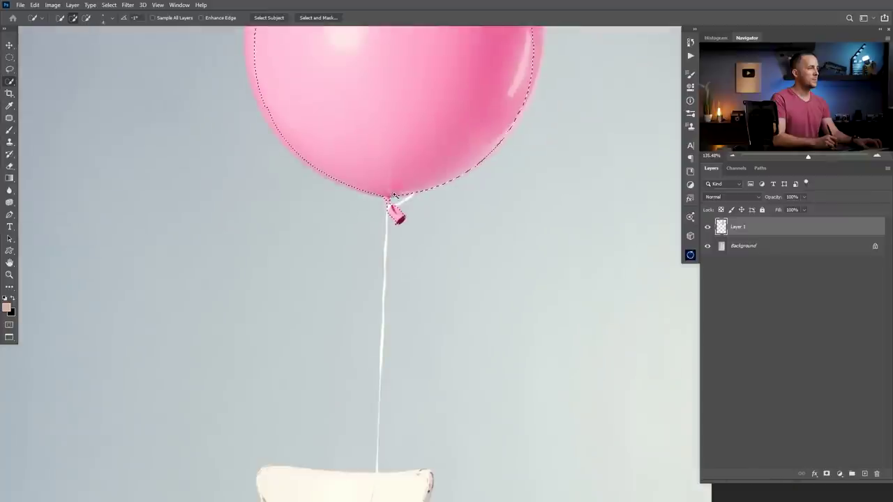
pyautogui.scroll(-2, 394, 196)
pyautogui.hotkey('ctrl', 'c')
pyautogui.hotkey('ctrl', 'Tab')
pyautogui.hotkey('ctrl', 'v')
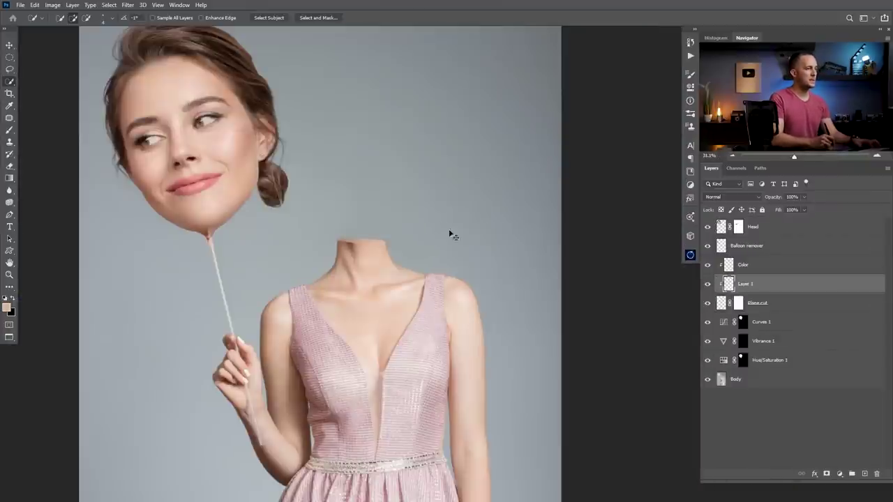
pyautogui.moveTo(740, 296); pyautogui.dragTo(742, 375)
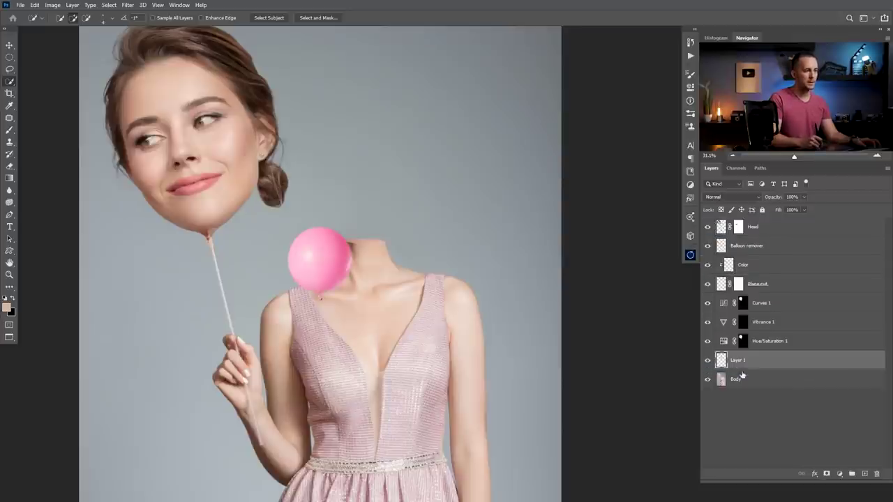
# Turn the pasted balloon upside down by about -176° and position it over the neck with its knot upward
pyautogui.hotkey('ctrl', 't')
pyautogui.moveTo(356, 226); pyautogui.dragTo(366, 267)
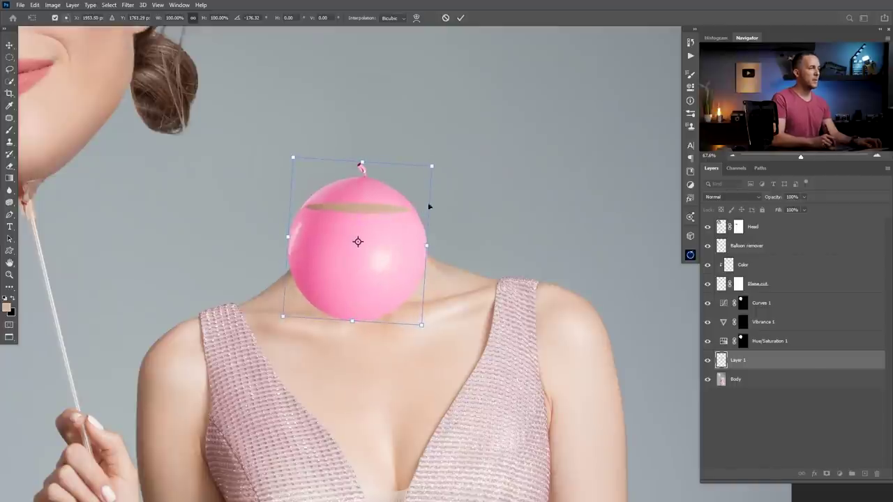
pyautogui.press('Return')
pyautogui.press('w')
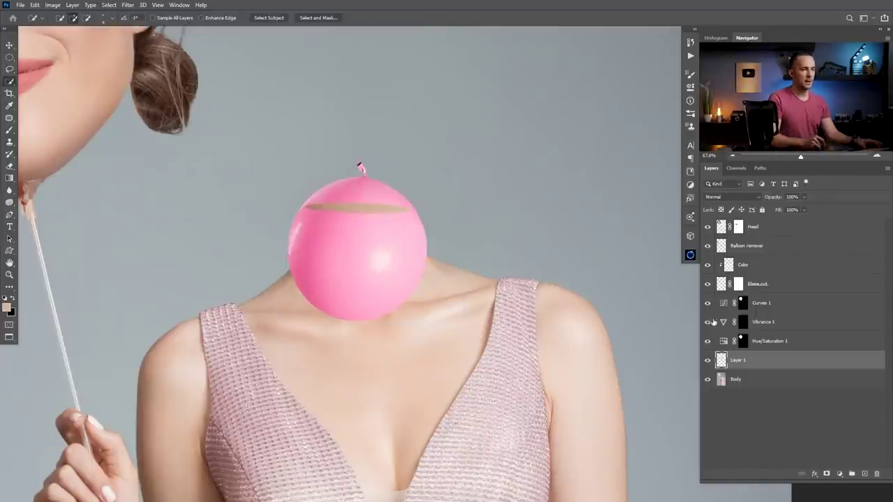
# Hide the Plane cut layer and lower the balloon layer's opacity to 36%
pyautogui.click(708, 285)
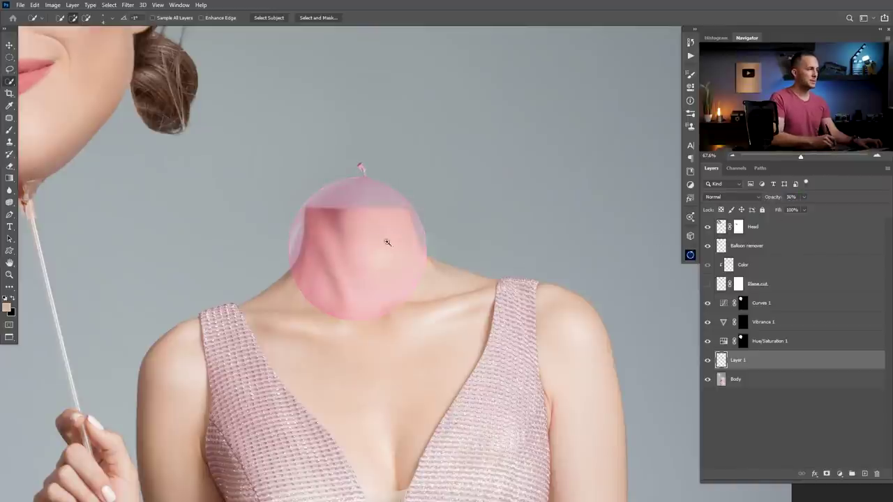
pyautogui.moveTo(360, 251); pyautogui.dragTo(376, 255)
# Enlarge the balloon proportionally to about 232% so it covers the neck and upper chest
pyautogui.hotkey('ctrl', 't')
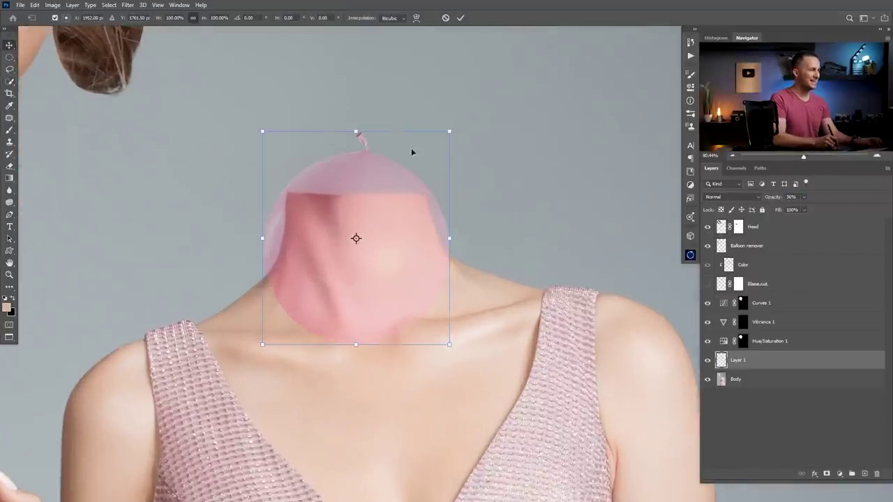
pyautogui.moveTo(461, 136); pyautogui.dragTo(536, 48)
pyautogui.moveTo(453, 161); pyautogui.dragTo(409, 190)
pyautogui.moveTo(409, 191); pyautogui.dragTo(385, 269)
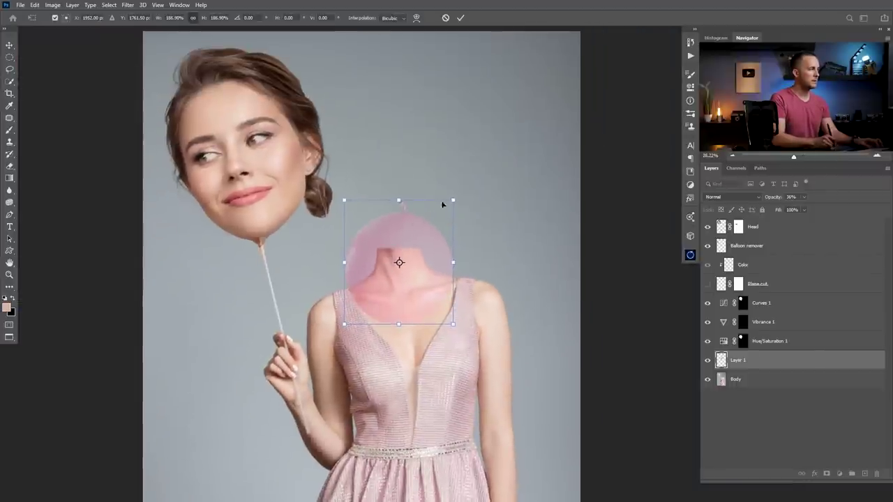
pyautogui.moveTo(455, 198); pyautogui.dragTo(461, 192)
pyautogui.moveTo(339, 264)
pyautogui.mouseDown()
pyautogui.moveTo(352, 265)
pyautogui.moveTo(331, 269)
pyautogui.moveTo(343, 262)
pyautogui.mouseUp()
pyautogui.hotkey('ctrl', 'z')
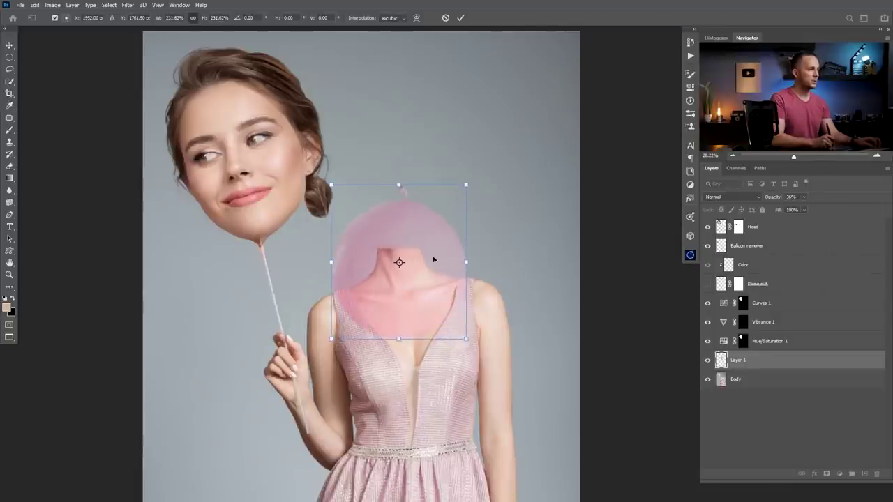
# Move the balloon slightly down, tilt it about -5.6°, and restore its layer opacity to 100%
pyautogui.moveTo(406, 245)
pyautogui.mouseDown()
pyautogui.moveTo(406, 264)
pyautogui.moveTo(406, 256)
pyautogui.mouseUp()
pyautogui.moveTo(481, 232); pyautogui.dragTo(488, 222)
pyautogui.press('Return')
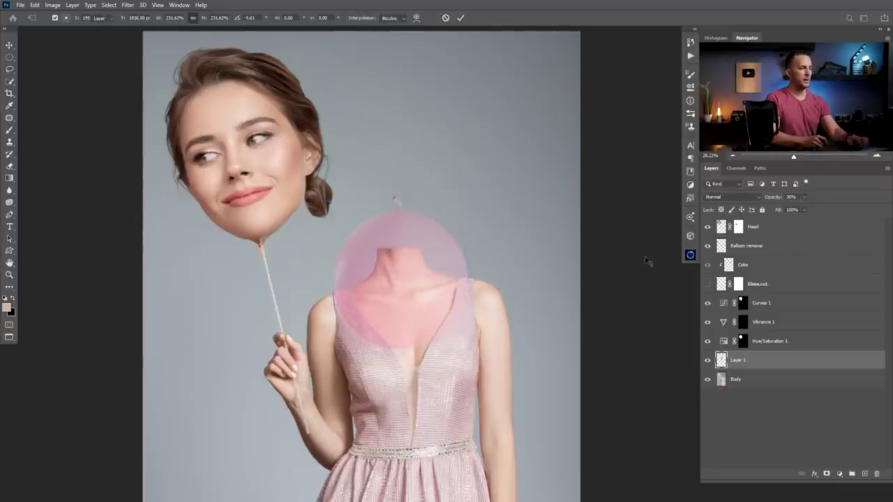
pyautogui.moveTo(780, 199); pyautogui.dragTo(797, 251)
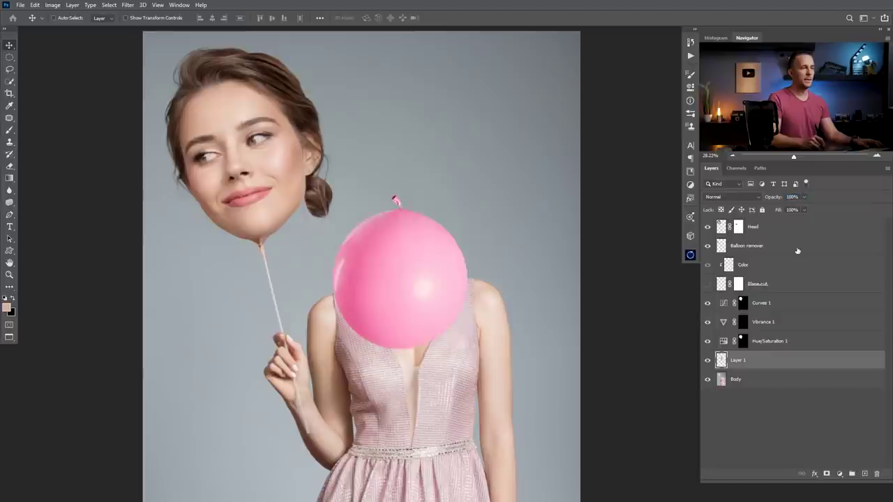
# Open the balloon layer in the Liquify filter and push both upper sides of the balloon inward
pyautogui.click(128, 6)
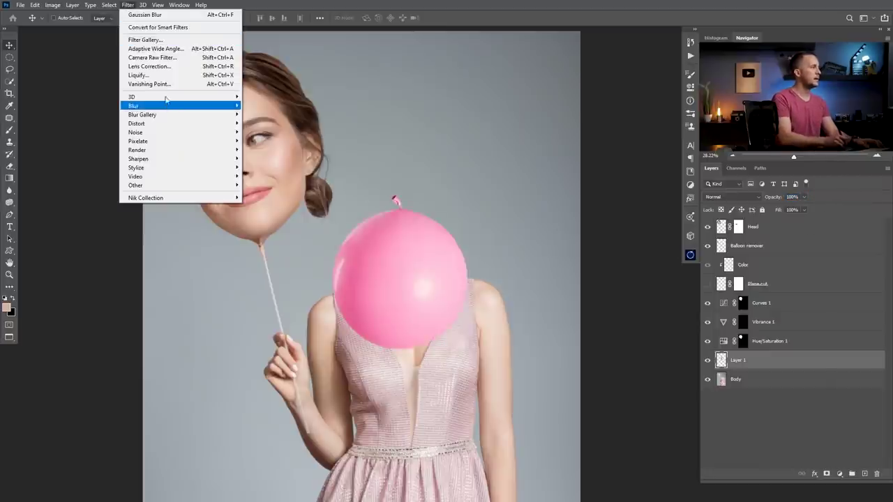
pyautogui.click(162, 79)
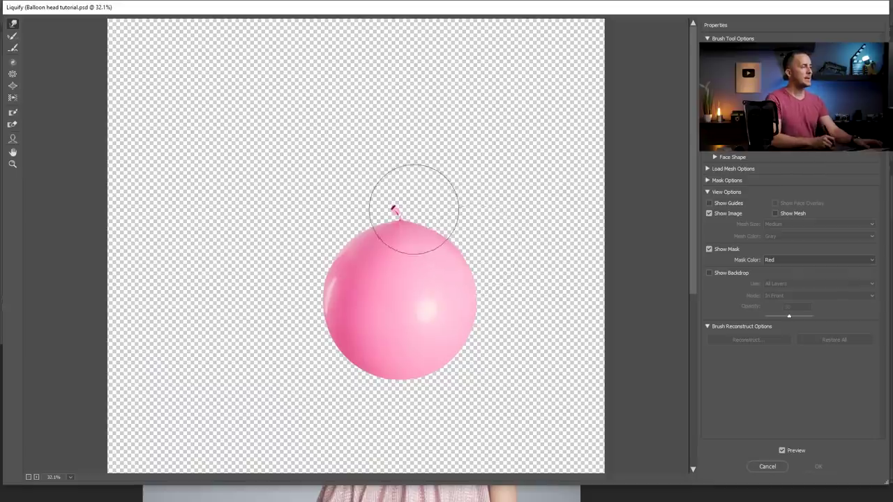
pyautogui.moveTo(339, 239)
pyautogui.mouseDown()
pyautogui.moveTo(347, 243)
pyautogui.moveTo(329, 295)
pyautogui.mouseUp()
pyautogui.moveTo(449, 240)
pyautogui.mouseDown()
pyautogui.moveTo(461, 281)
pyautogui.moveTo(479, 281)
pyautogui.moveTo(475, 289)
pyautogui.moveTo(435, 255)
pyautogui.mouseUp()
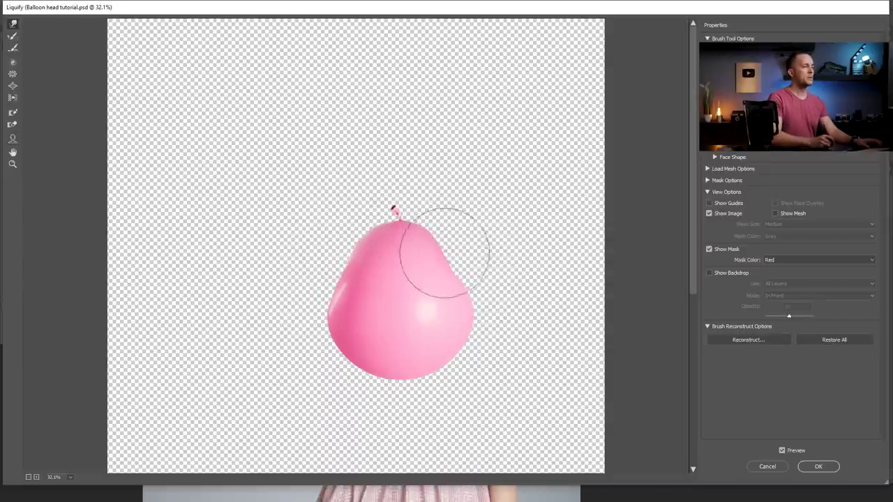
# Show the Body layer as the Liquify backdrop, in front at 50 opacity
pyautogui.click(709, 272)
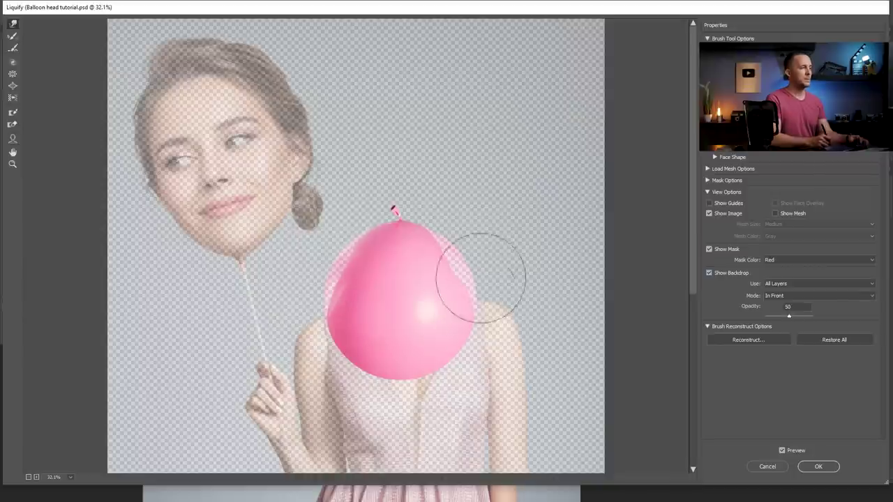
pyautogui.click(785, 286)
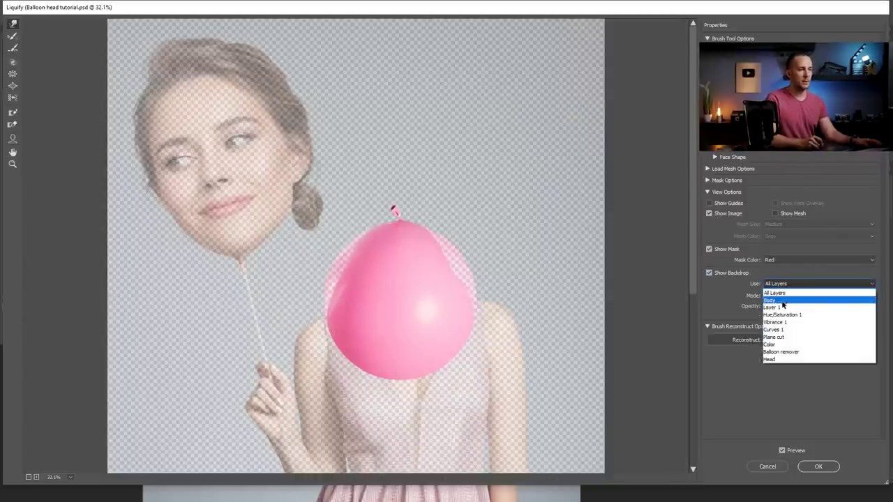
pyautogui.click(785, 300)
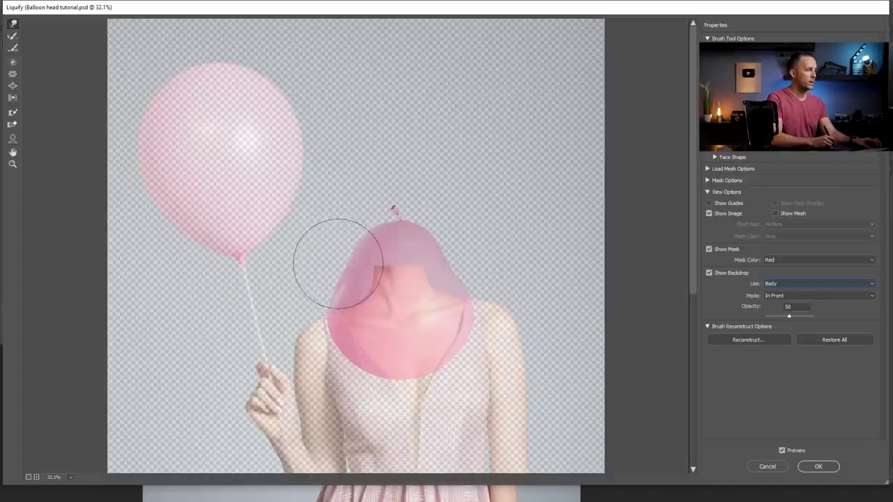
# Push the balloon's upper sides further inward toward the neck and smooth the contour, adjusting the Liquify brush size as needed
pyautogui.moveTo(352, 242); pyautogui.dragTo(359, 247)
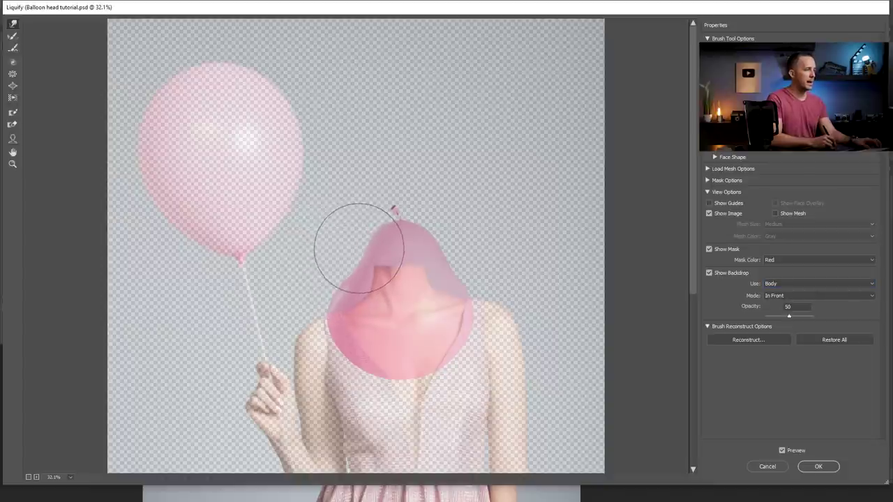
pyautogui.moveTo(452, 237); pyautogui.dragTo(445, 241)
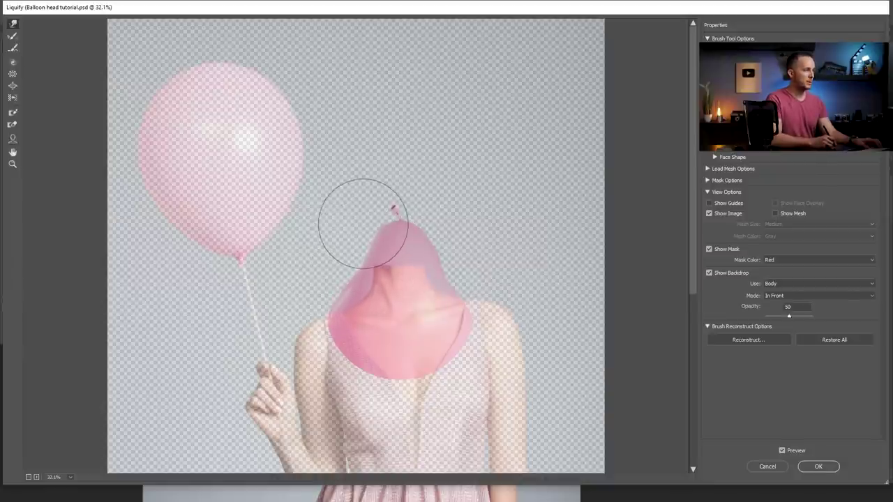
pyautogui.press('[')
pyautogui.press('[')
pyautogui.press('[')
pyautogui.press('[')
pyautogui.press('[')
pyautogui.press('[')
pyautogui.press('[')
pyautogui.press('[')
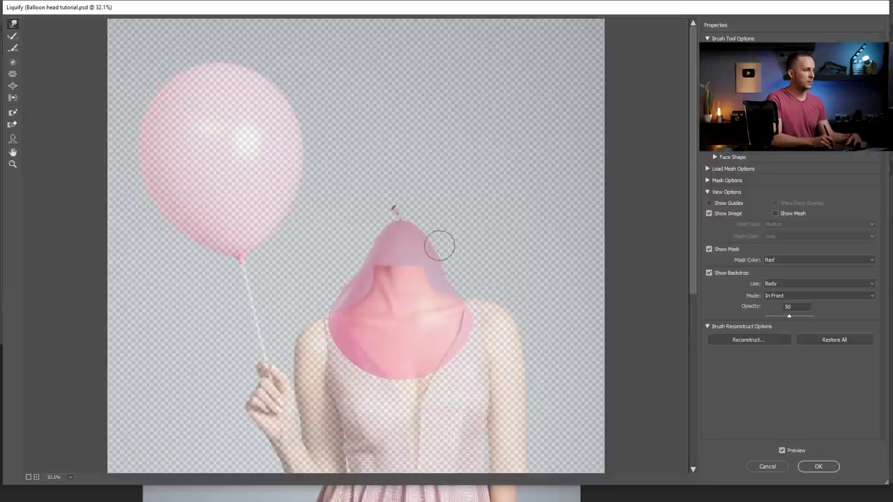
pyautogui.press(']')
pyautogui.press(']')
pyautogui.press(']')
pyautogui.press(']')
pyautogui.press(']')
pyautogui.press(']')
pyautogui.press('[')
pyautogui.press('[')
pyautogui.press('[')
pyautogui.press('[')
pyautogui.press('[')
pyautogui.press('[')
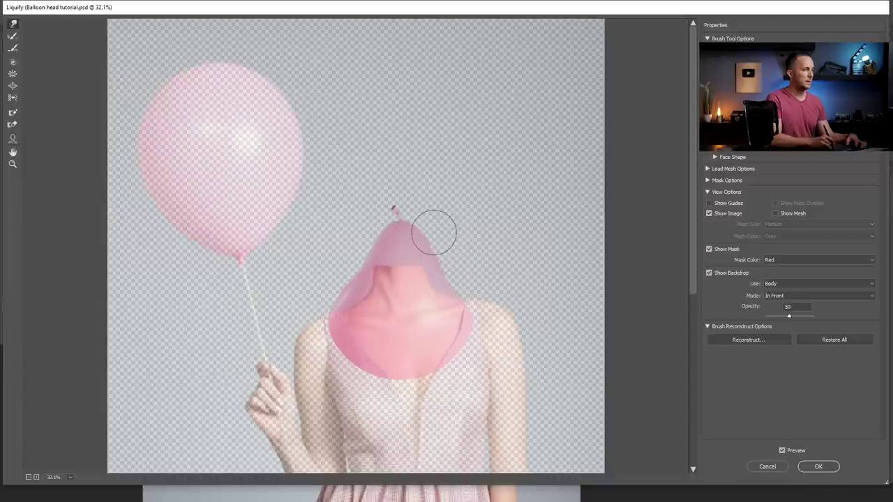
# Pull the balloon's upper end slightly down toward the cut neck in Liquify, adjusting the brush size, and apply the filter
pyautogui.press(']')
pyautogui.press(']')
pyautogui.press(']')
pyautogui.press(']')
pyautogui.press(']')
pyautogui.press(']')
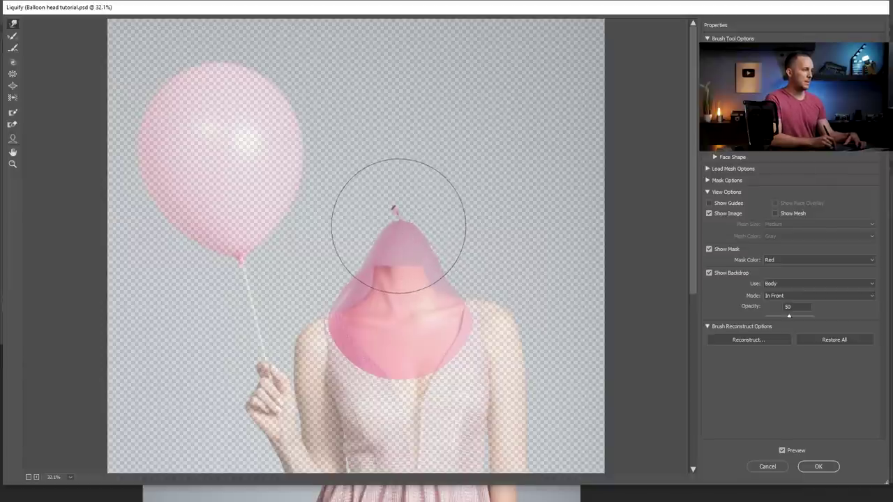
pyautogui.press('[')
pyautogui.press('[')
pyautogui.press('[')
pyautogui.press('[')
pyautogui.press('[')
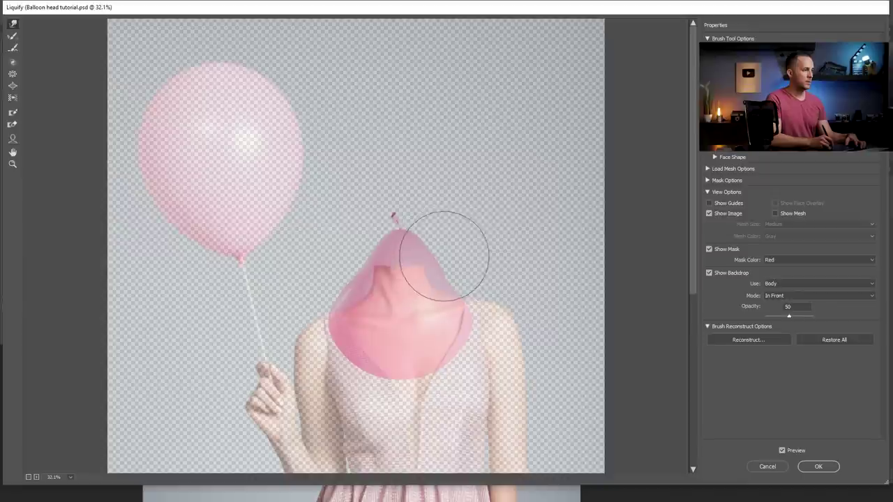
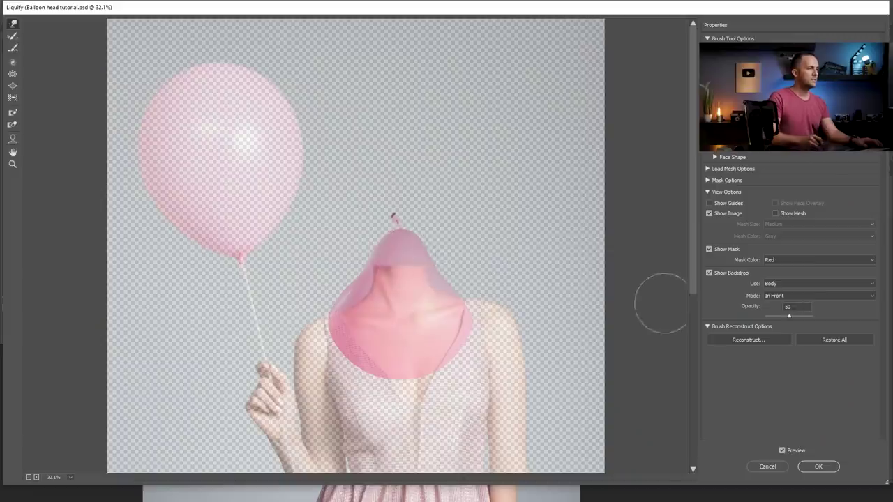
pyautogui.click(815, 465)
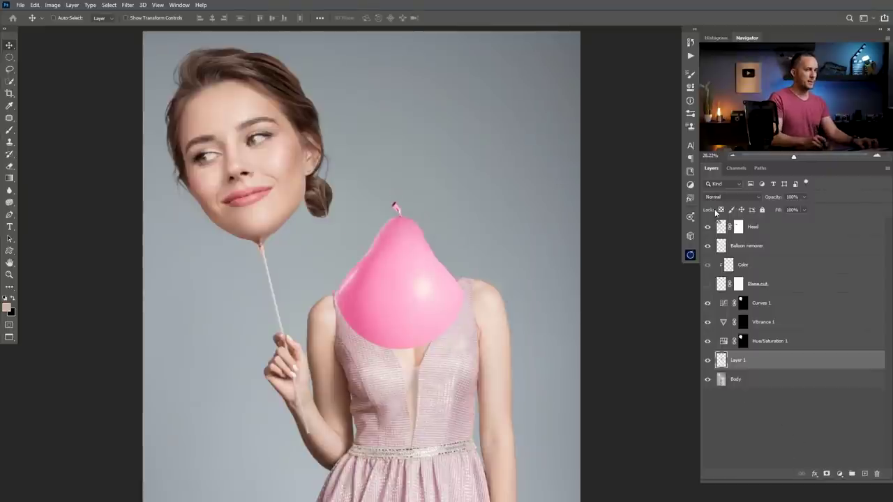
# Lower the balloon layer's opacity to 48% to check its fit against the neck
pyautogui.moveTo(765, 201); pyautogui.dragTo(763, 201)
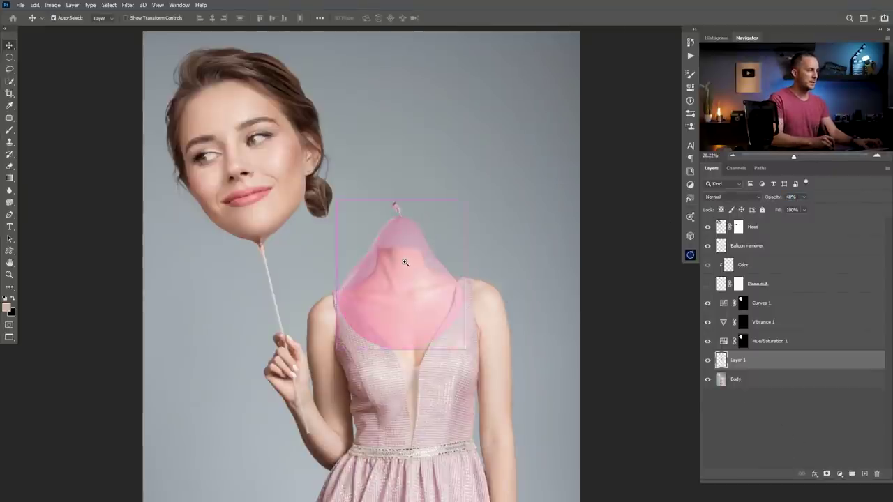
pyautogui.scroll(3, 403, 257)
pyautogui.moveTo(408, 254)
pyautogui.mouseDown()
pyautogui.moveTo(411, 272)
pyautogui.moveTo(403, 259)
pyautogui.mouseUp()
pyautogui.scroll(2, 412, 275)
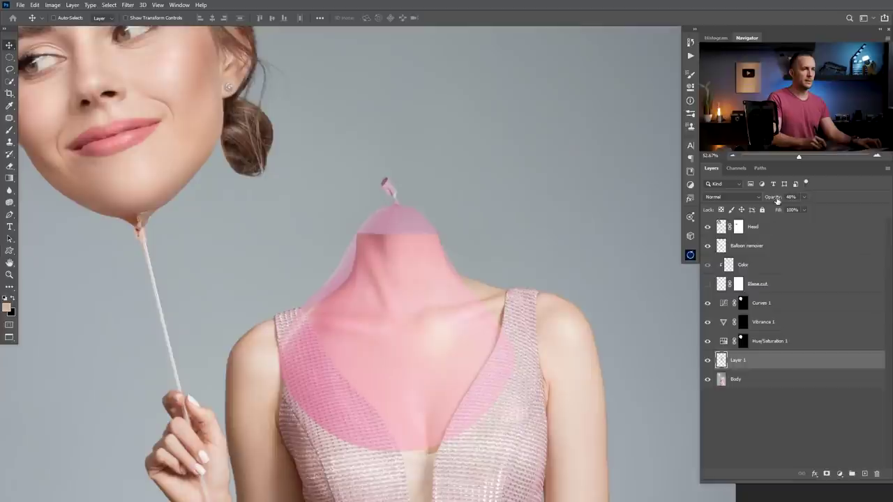
# Restore the balloon layer's opacity to 100%, hide it with a black mask, and paint white to reveal its upper end and knot above the neck
pyautogui.keyDown('alt'); pyautogui.click(828, 476); pyautogui.keyUp('alt')
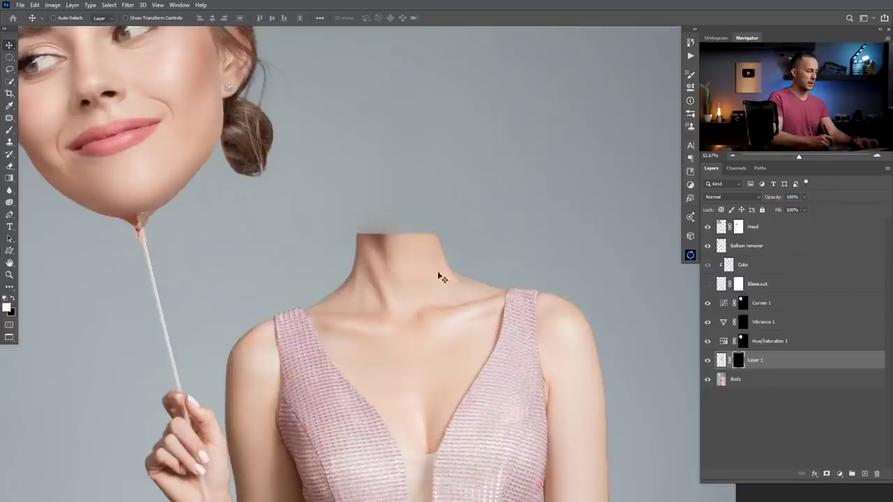
pyautogui.press('b')
pyautogui.scroll(2, 394, 210)
pyautogui.press(']')
pyautogui.press(']')
pyautogui.press(']')
pyautogui.press(']')
pyautogui.press(']')
pyautogui.moveTo(379, 211)
pyautogui.mouseDown()
pyautogui.moveTo(376, 222)
pyautogui.moveTo(437, 224)
pyautogui.moveTo(400, 201)
pyautogui.moveTo(386, 172)
pyautogui.mouseUp()
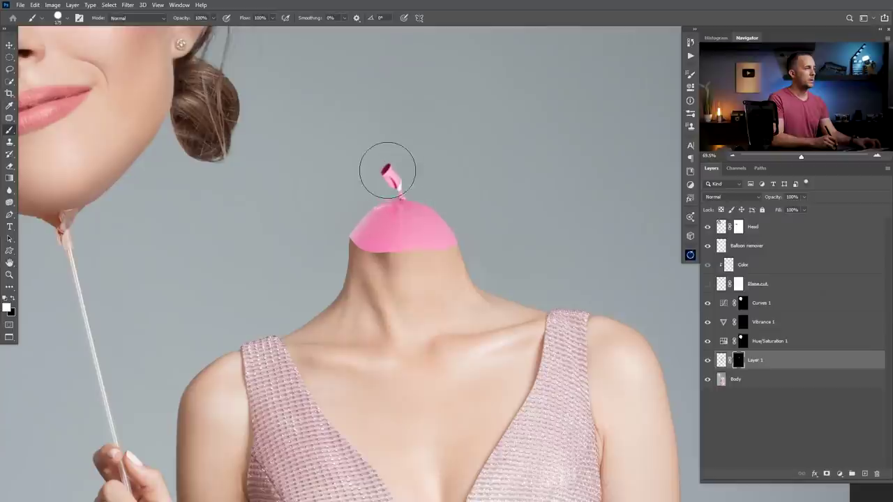
# Extend the revealed balloon over the neck's cut edge by painting white on its mask, switching to a soft brush to blend the border
pyautogui.press('[')
pyautogui.press('[')
pyautogui.press('[')
pyautogui.press('[')
pyautogui.press('[')
pyautogui.press('[')
pyautogui.press('[')
pyautogui.press('[')
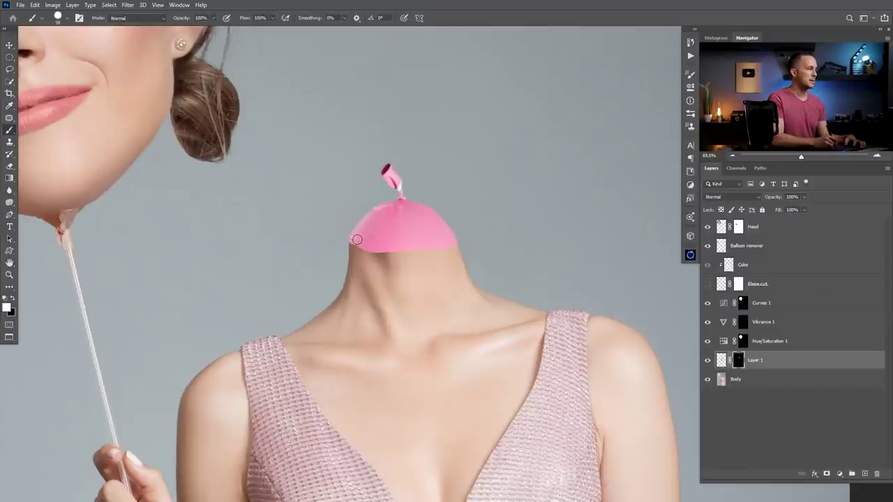
pyautogui.scroll(3, 357, 246)
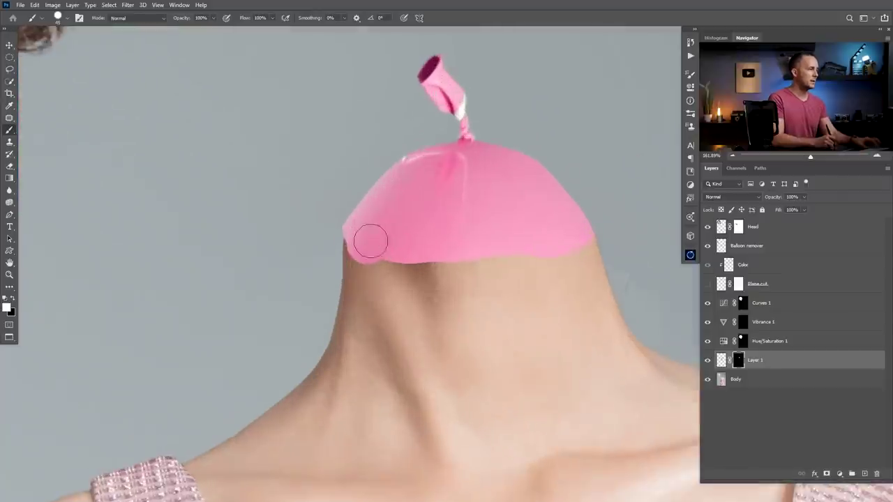
pyautogui.moveTo(358, 236)
pyautogui.mouseDown()
pyautogui.moveTo(387, 255)
pyautogui.moveTo(496, 256)
pyautogui.moveTo(494, 239)
pyautogui.moveTo(533, 235)
pyautogui.mouseUp()
pyautogui.rightClick(504, 245)
pyautogui.click(540, 217)
pyautogui.press('Return')
pyautogui.moveTo(442, 249)
pyautogui.mouseDown()
pyautogui.moveTo(528, 251)
pyautogui.moveTo(542, 237)
pyautogui.moveTo(568, 241)
pyautogui.moveTo(562, 249)
pyautogui.moveTo(408, 245)
pyautogui.moveTo(433, 244)
pyautogui.moveTo(409, 255)
pyautogui.moveTo(375, 244)
pyautogui.mouseUp()
pyautogui.press('[')
pyautogui.press('[')
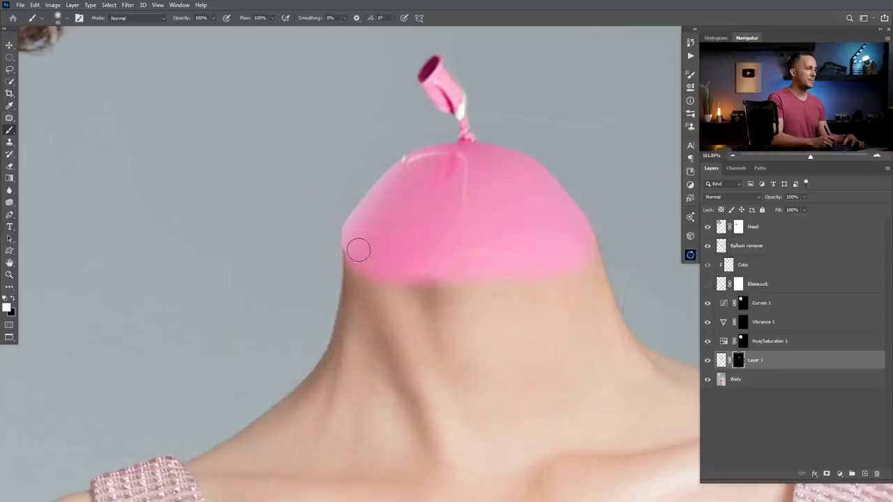
# Trim the balloon's lower-left border by painting black on its mask with a soft brush
pyautogui.press('x')
pyautogui.press(']')
pyautogui.press(']')
pyautogui.press(']')
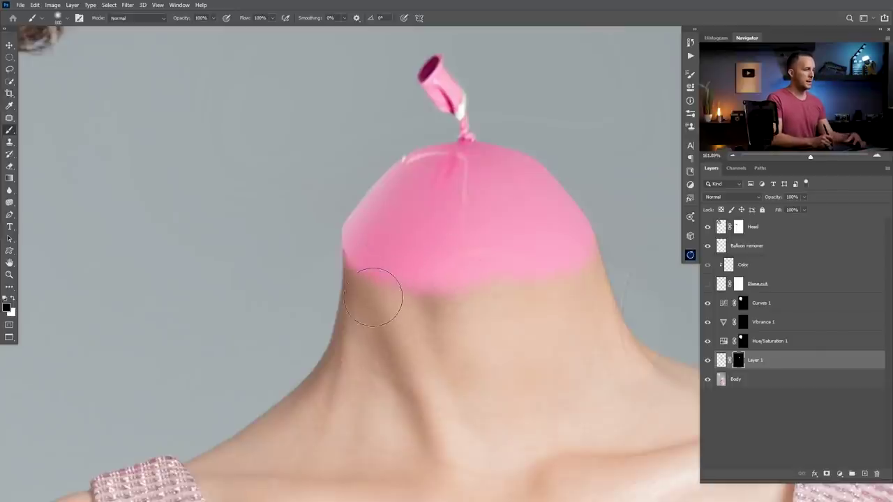
pyautogui.press(']')
pyautogui.press(']')
pyautogui.press('[')
pyautogui.press('[')
pyautogui.press('[')
pyautogui.press('[')
pyautogui.moveTo(319, 277); pyautogui.dragTo(387, 300)
# Fade the balloon's lower border into the neck by painting black on its mask at 20% brush opacity
pyautogui.press(']')
pyautogui.press(']')
pyautogui.press('2')
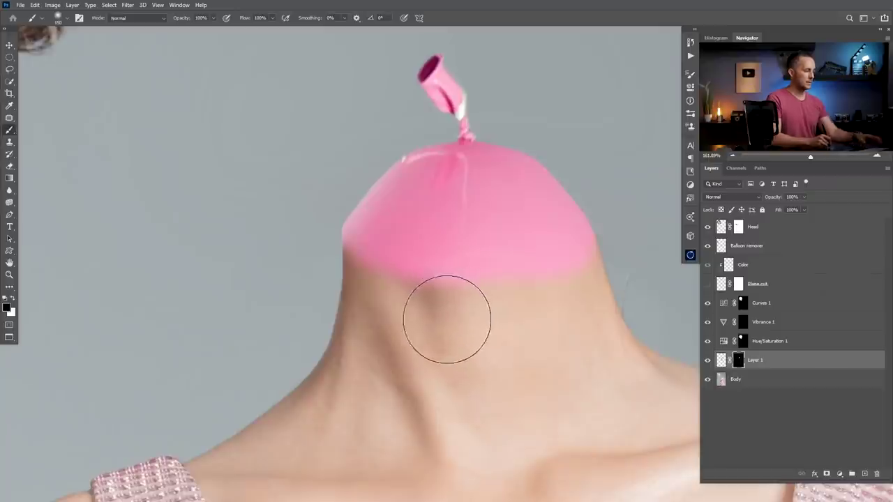
pyautogui.moveTo(455, 310)
pyautogui.mouseDown()
pyautogui.moveTo(345, 317)
pyautogui.moveTo(464, 310)
pyautogui.moveTo(511, 318)
pyautogui.moveTo(566, 286)
pyautogui.moveTo(564, 319)
pyautogui.moveTo(572, 285)
pyautogui.moveTo(587, 285)
pyautogui.moveTo(592, 316)
pyautogui.moveTo(602, 285)
pyautogui.moveTo(590, 299)
pyautogui.moveTo(571, 289)
pyautogui.moveTo(520, 296)
pyautogui.moveTo(404, 333)
pyautogui.moveTo(420, 297)
pyautogui.moveTo(398, 288)
pyautogui.moveTo(305, 313)
pyautogui.moveTo(289, 299)
pyautogui.mouseUp()
pyautogui.press('[')
pyautogui.press('[')
pyautogui.press('[')
pyautogui.moveTo(337, 232)
pyautogui.mouseDown()
pyautogui.moveTo(346, 287)
pyautogui.moveTo(354, 264)
pyautogui.moveTo(411, 277)
pyautogui.mouseUp()
# Refine the blend along the balloon's lower border by painting white on its mask with a smaller brush at 20% opacity
pyautogui.press('x')
pyautogui.press('[')
pyautogui.press('[')
pyautogui.press('[')
pyautogui.press('[')
pyautogui.press('[')
pyautogui.press('[')
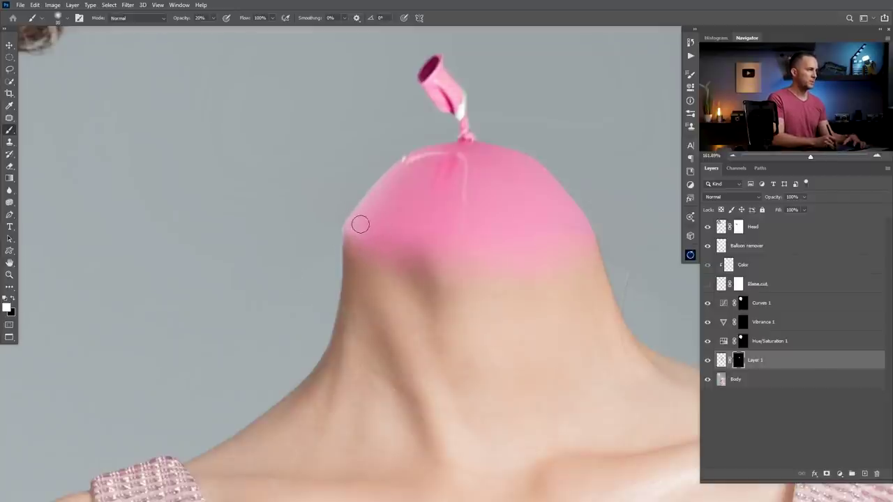
pyautogui.press(']')
pyautogui.press(']')
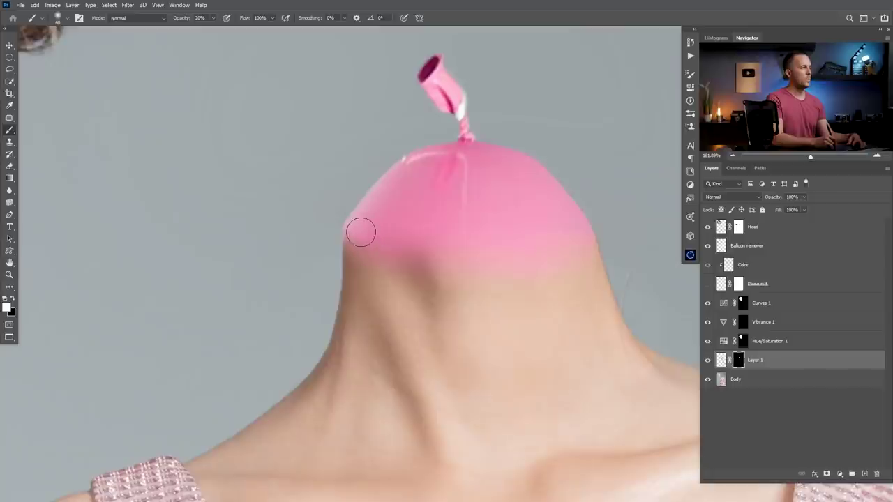
pyautogui.moveTo(497, 243); pyautogui.dragTo(417, 268)
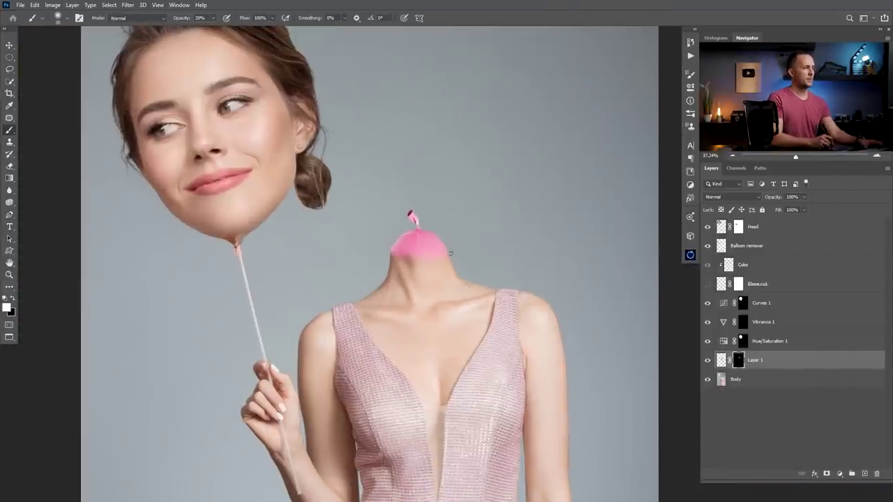
# Match the balloon to the skin with a clipped Hue/Saturation adjustment using Colorize, hue 15 and saturation 35
pyautogui.click(840, 475)
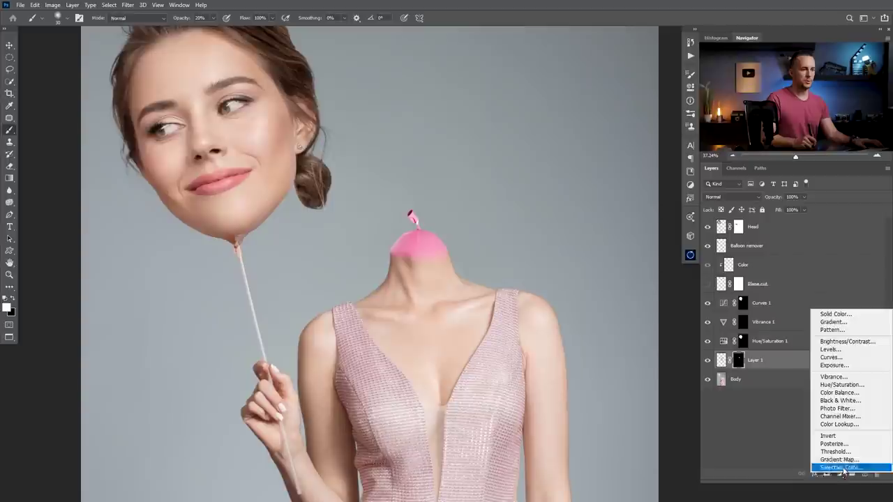
pyautogui.click(842, 385)
pyautogui.click(611, 244)
pyautogui.click(601, 187)
pyautogui.scroll(3, 444, 220)
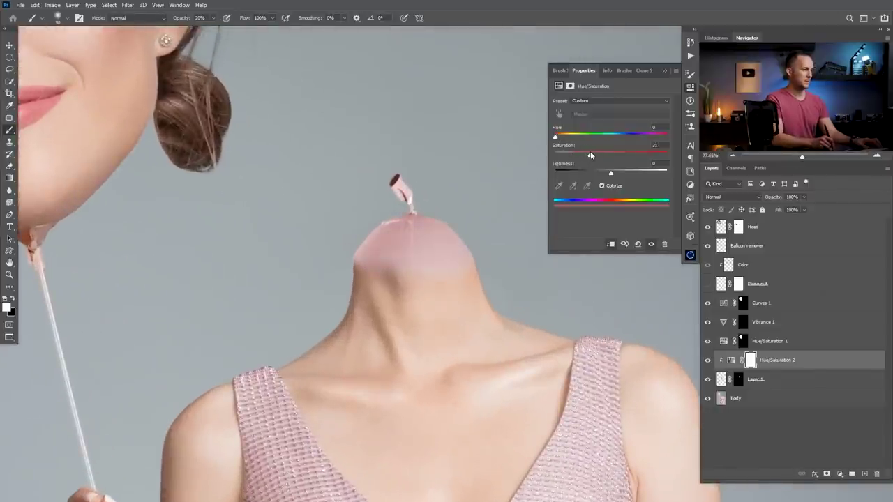
pyautogui.moveTo(560, 136); pyautogui.dragTo(565, 138)
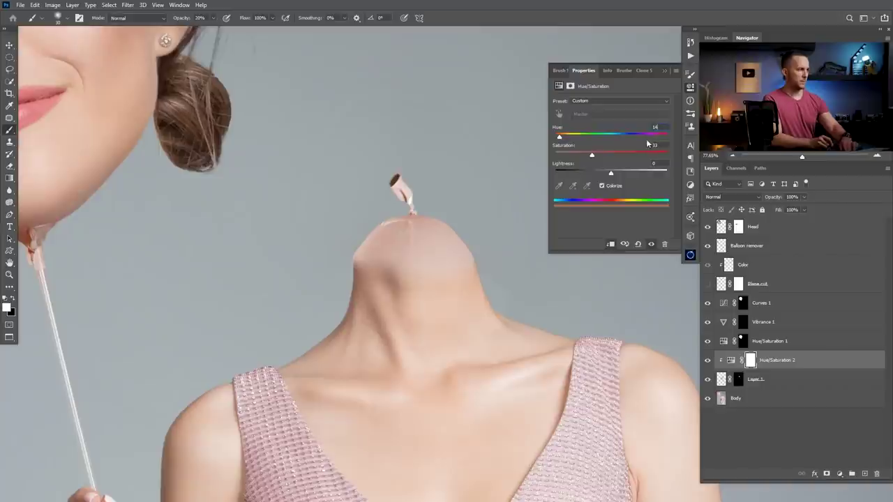
pyautogui.moveTo(594, 157); pyautogui.dragTo(592, 158)
pyautogui.hotkey('ctrl', '0')
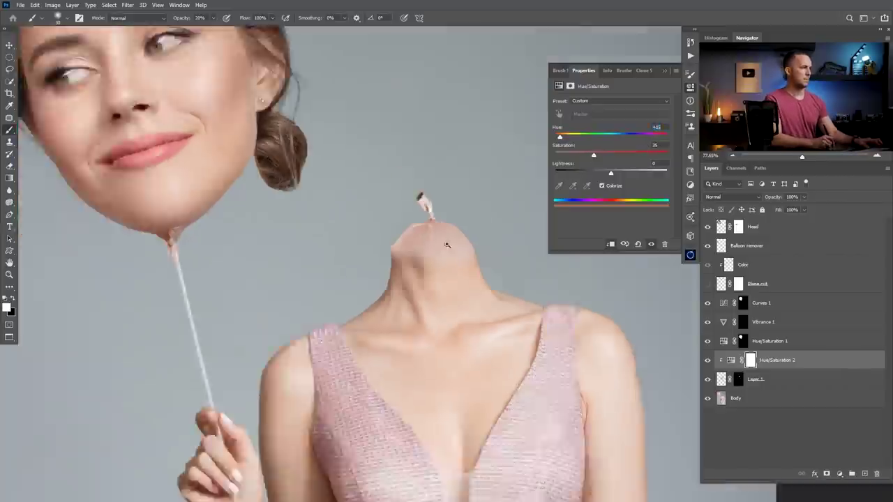
pyautogui.click(665, 72)
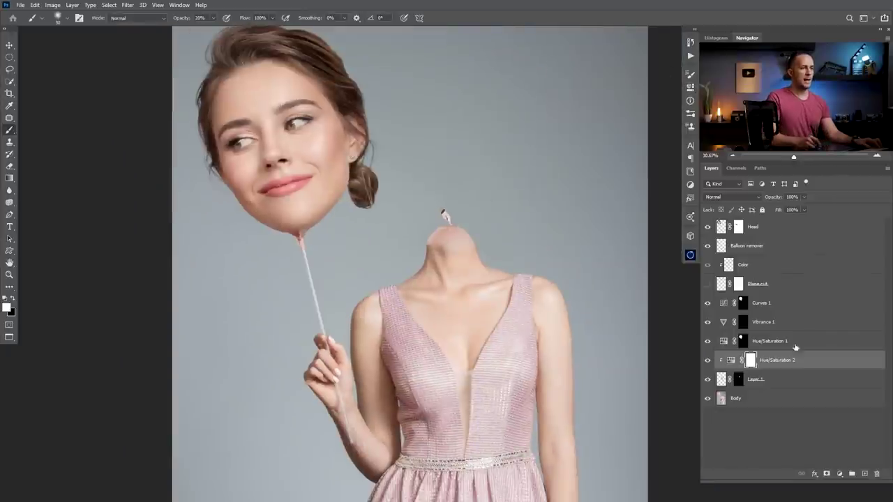
# Add a Curves adjustment in Luminosity blend mode, darken its midtones, and clip it to the balloon layer
pyautogui.click(847, 473)
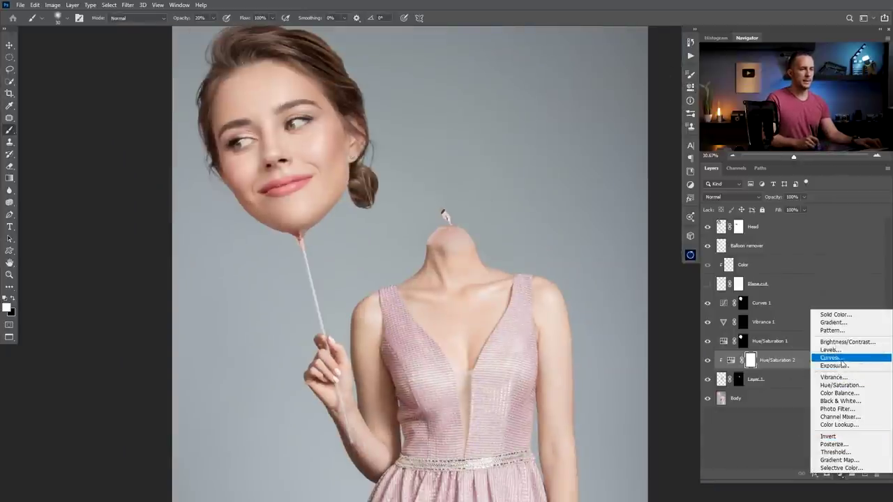
pyautogui.click(842, 360)
pyautogui.click(729, 197)
pyautogui.click(721, 418)
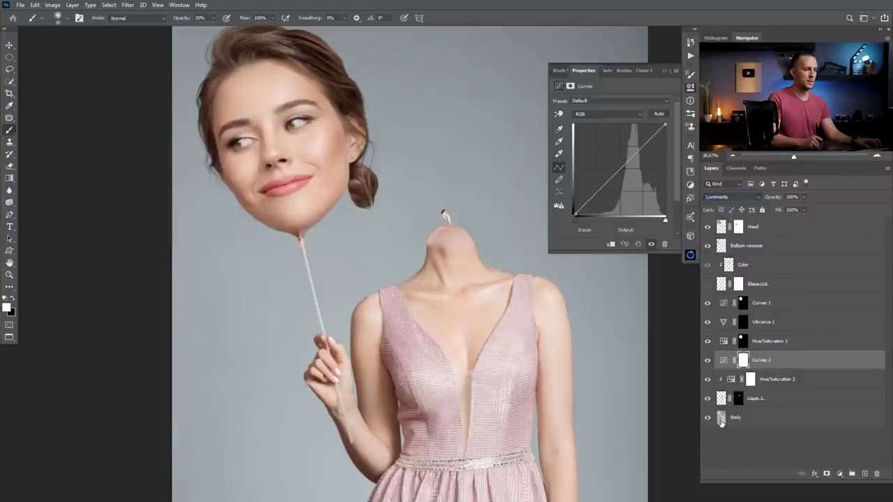
pyautogui.moveTo(631, 169); pyautogui.dragTo(633, 191)
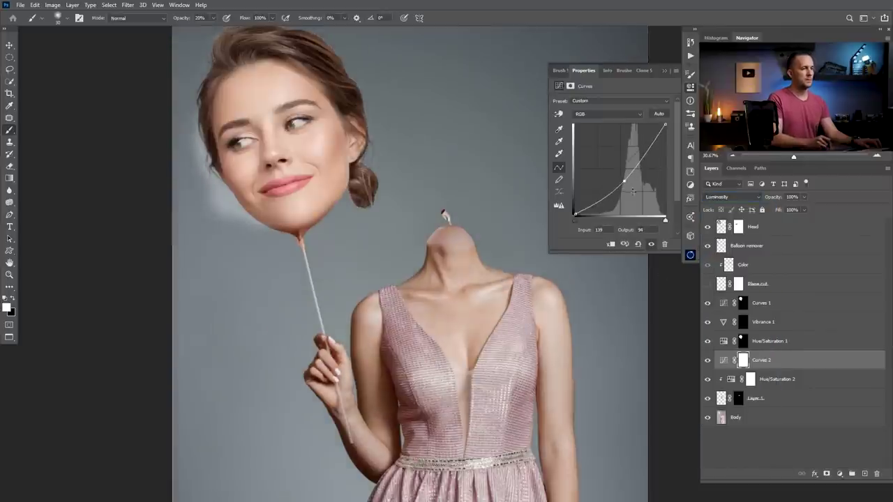
pyautogui.moveTo(732, 362); pyautogui.dragTo(733, 376)
pyautogui.keyDown('alt'); pyautogui.click(742, 370); pyautogui.keyUp('alt')
pyautogui.keyDown('alt'); pyautogui.click(744, 370); pyautogui.keyUp('alt')
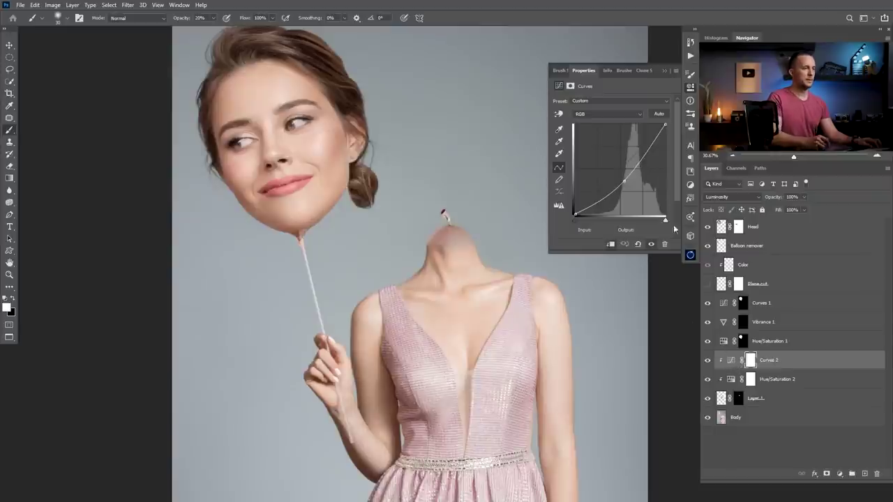
# Darken the balloon further by setting the curve's midpoint to input 151, output 77 and lowering its white point
pyautogui.moveTo(627, 180); pyautogui.dragTo(627, 185)
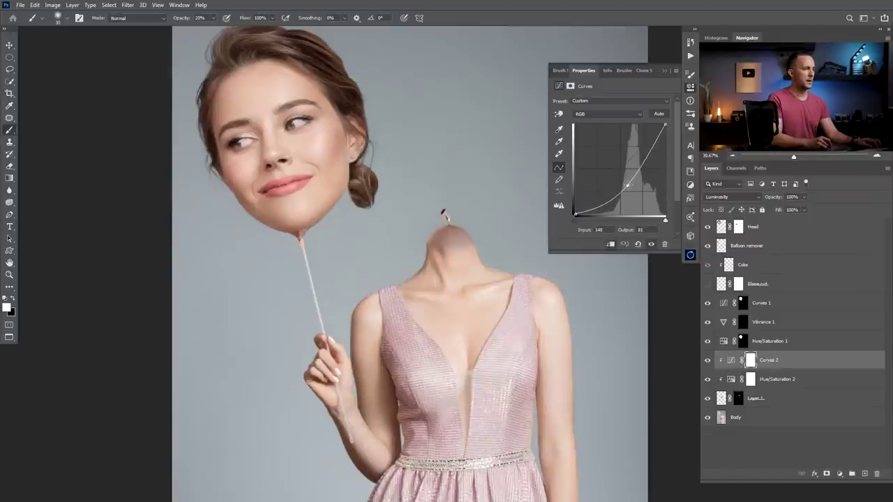
pyautogui.moveTo(420, 247); pyautogui.dragTo(450, 240)
pyautogui.moveTo(627, 186); pyautogui.dragTo(629, 188)
pyautogui.moveTo(665, 125); pyautogui.dragTo(669, 131)
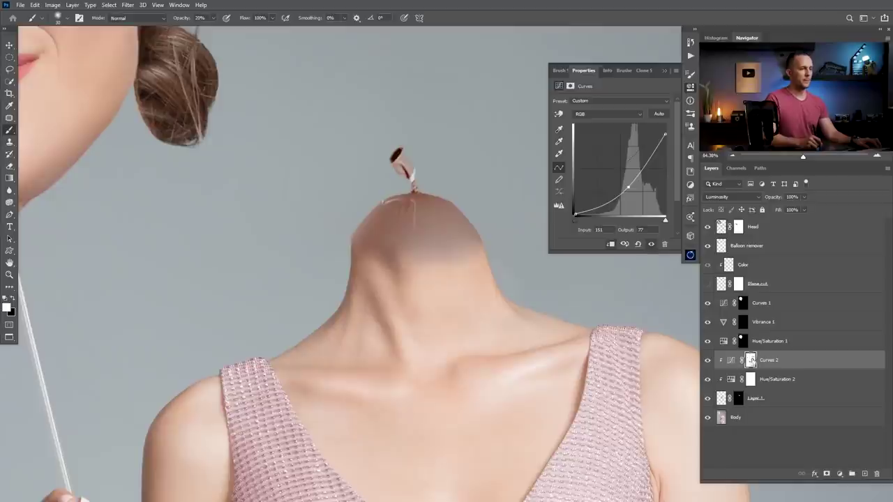
# Invert the Curves mask to black and paint the neck's shadow onto the balloon's left side with a soft white brush at 20% opacity
pyautogui.click(750, 360)
pyautogui.hotkey('ctrl', 'i')
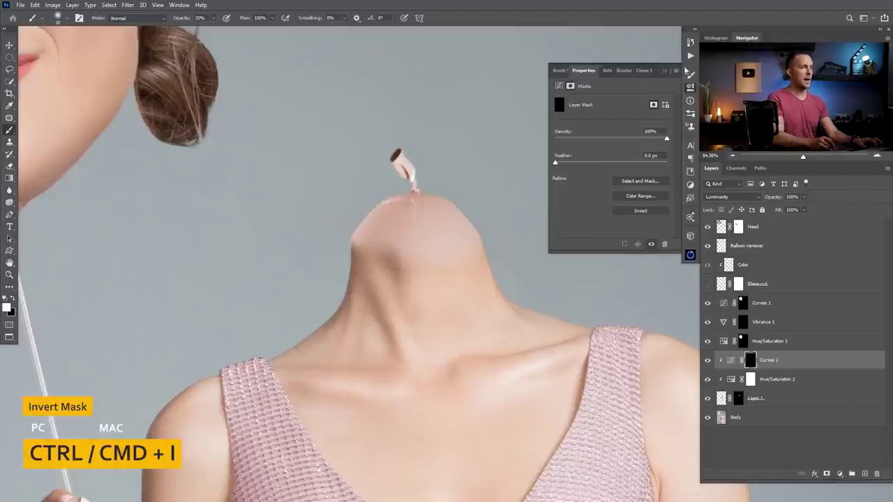
pyautogui.click(667, 72)
pyautogui.press(']')
pyautogui.press(']')
pyautogui.press(']')
pyautogui.press(']')
pyautogui.press(']')
pyautogui.press(']')
pyautogui.press(']')
pyautogui.press(']')
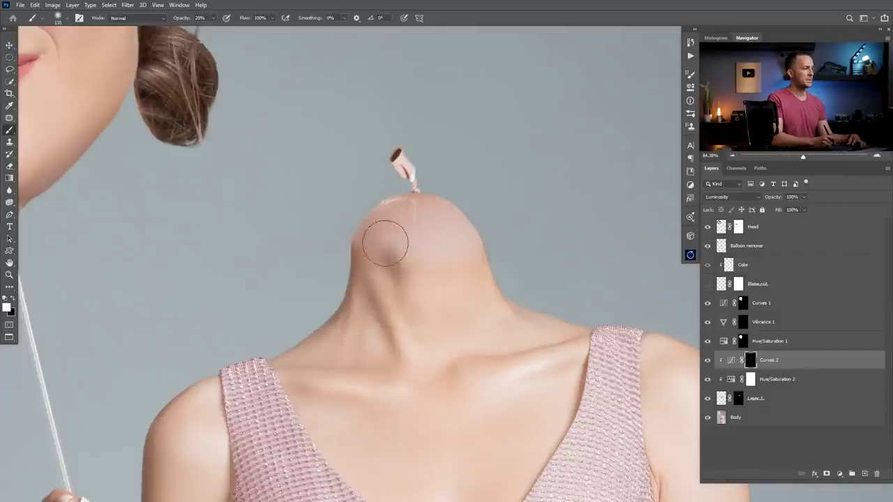
# Extend the shadow up the balloon's left side on the Curves mask with a smaller brush at 10% opacity
pyautogui.press('[')
pyautogui.press('[')
pyautogui.press('[')
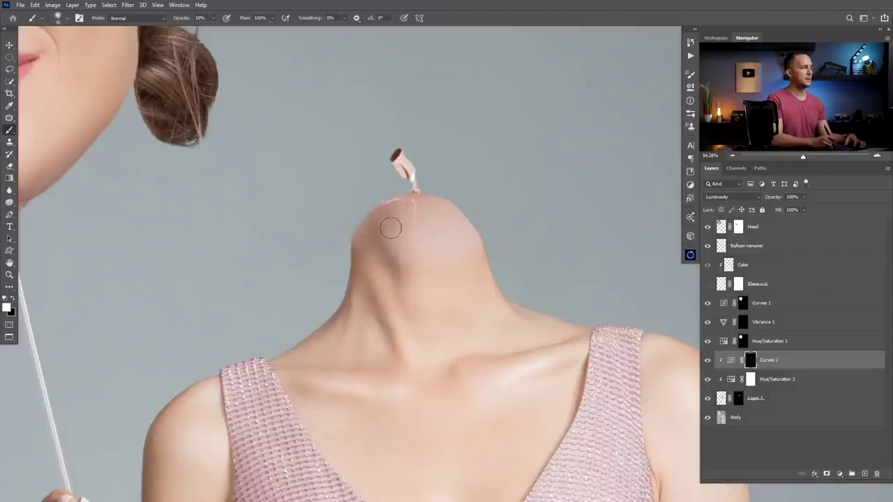
pyautogui.press('[')
pyautogui.press('[')
pyautogui.press('[')
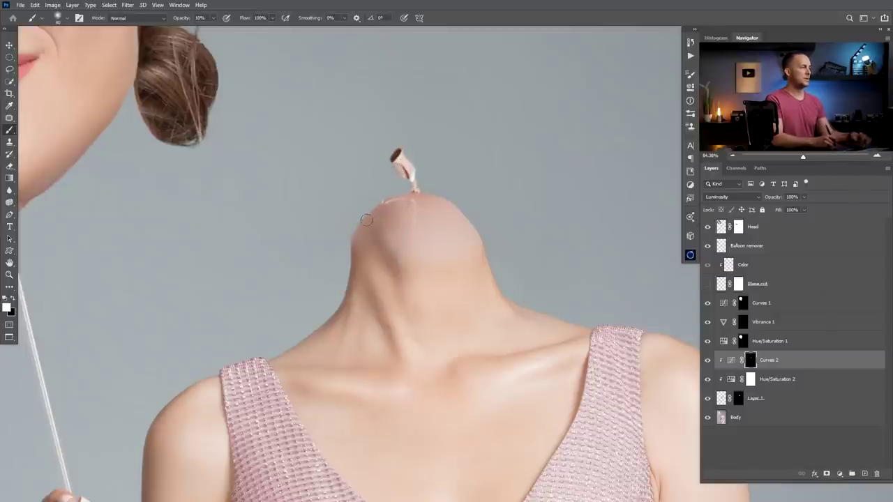
# Clean up the balloon's left edge by painting black on the Layer 1 mask with a small Hard Round brush at 100% opacity
pyautogui.scroll(4, 349, 259)
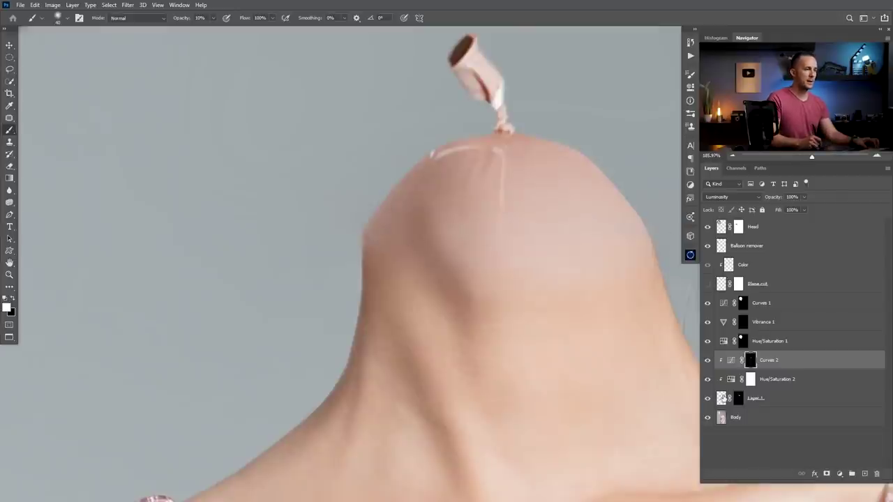
pyautogui.click(708, 401)
pyautogui.click(707, 401)
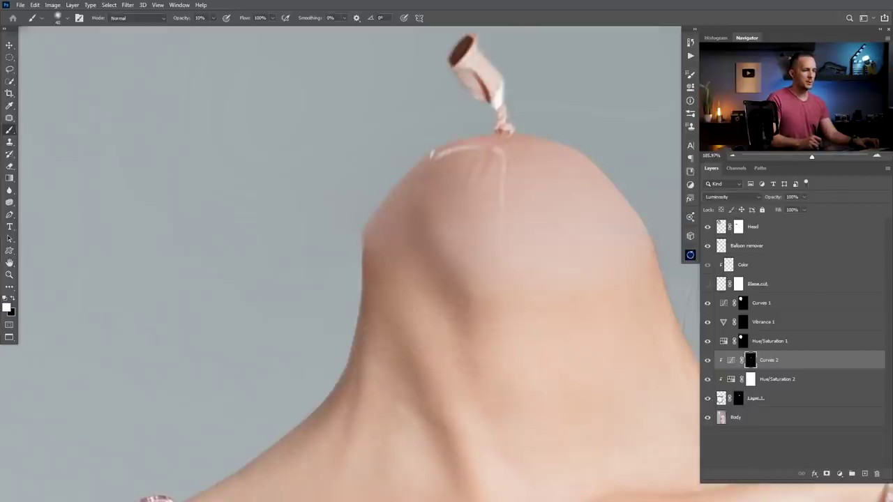
pyautogui.click(739, 399)
pyautogui.rightClick(356, 229)
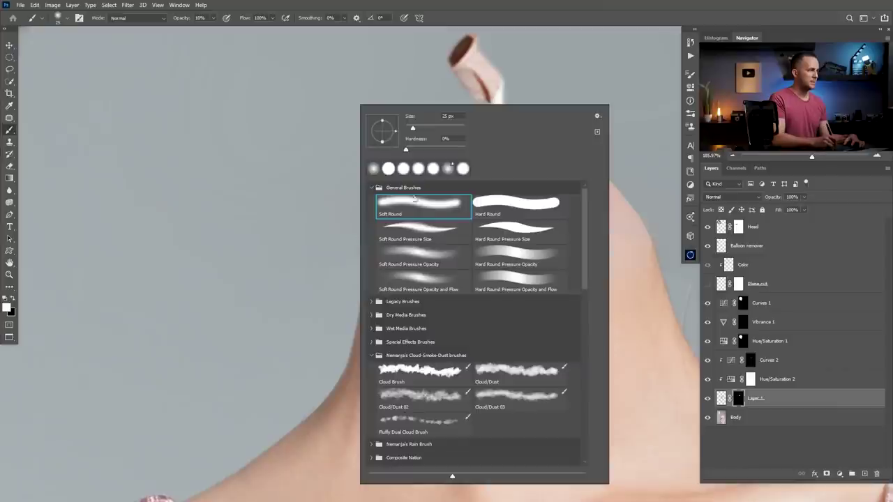
pyautogui.doubleClick(502, 203)
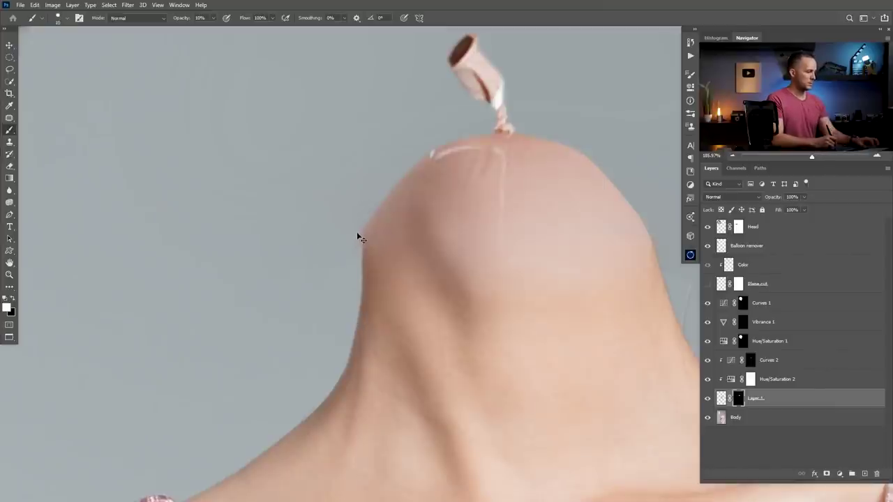
pyautogui.press('x')
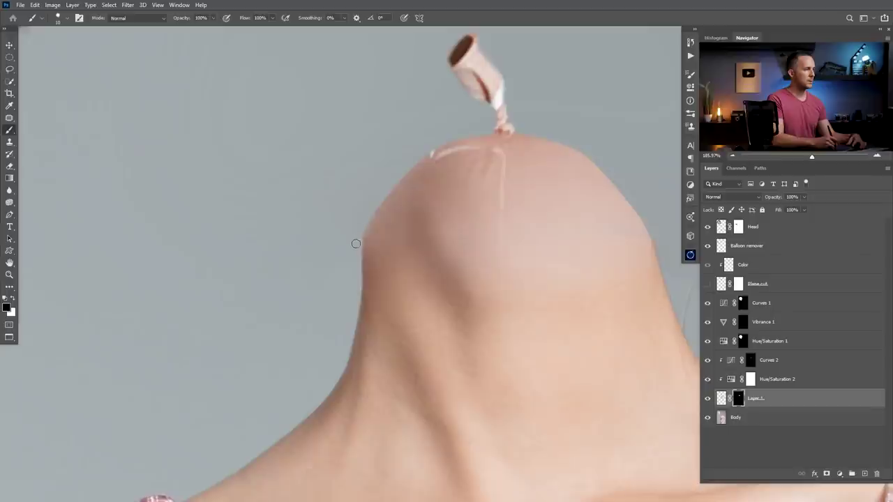
pyautogui.moveTo(433, 229); pyautogui.dragTo(404, 253)
pyautogui.scroll(6, 404, 226)
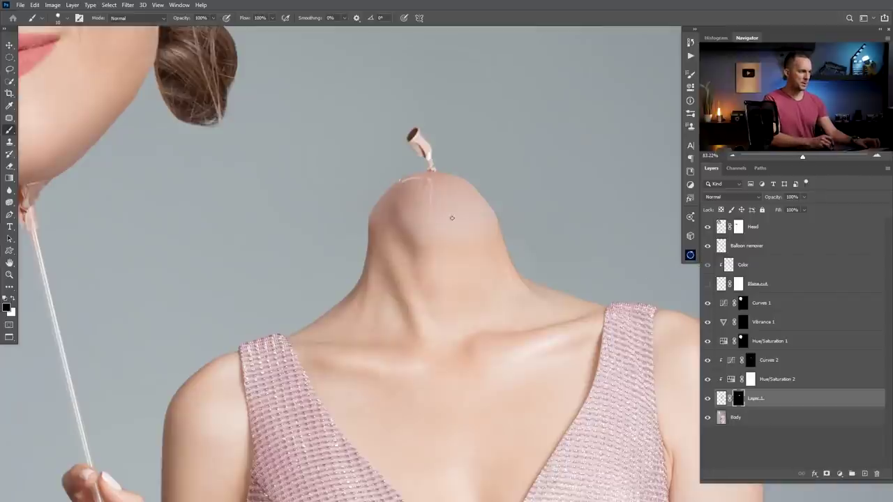
# Set the clipped Hue/Saturation 2 adjustment to hue 19 and saturation 34, and compare the balloon with the adjustment off and on
pyautogui.click(730, 381)
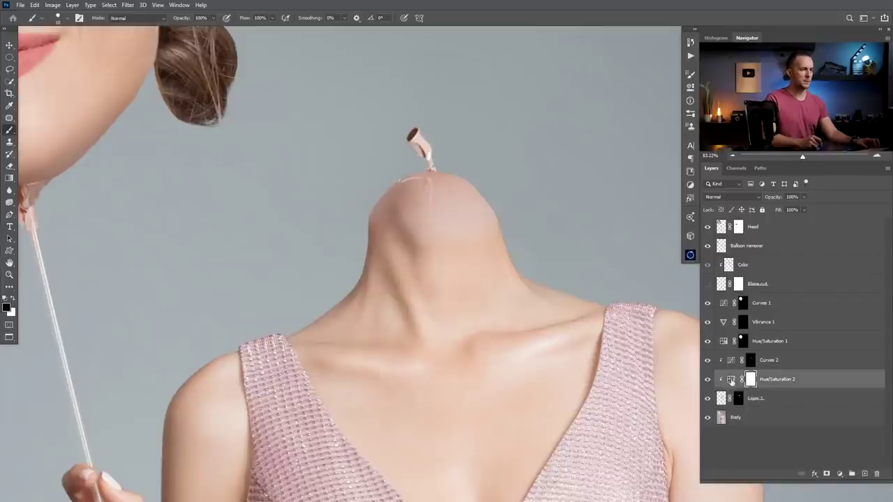
pyautogui.doubleClick(730, 380)
pyautogui.moveTo(594, 155); pyautogui.dragTo(597, 156)
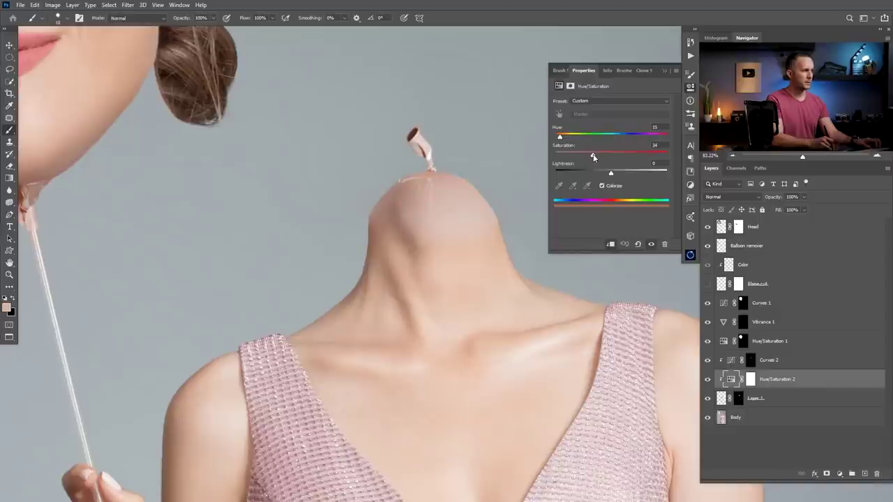
pyautogui.press('Up')
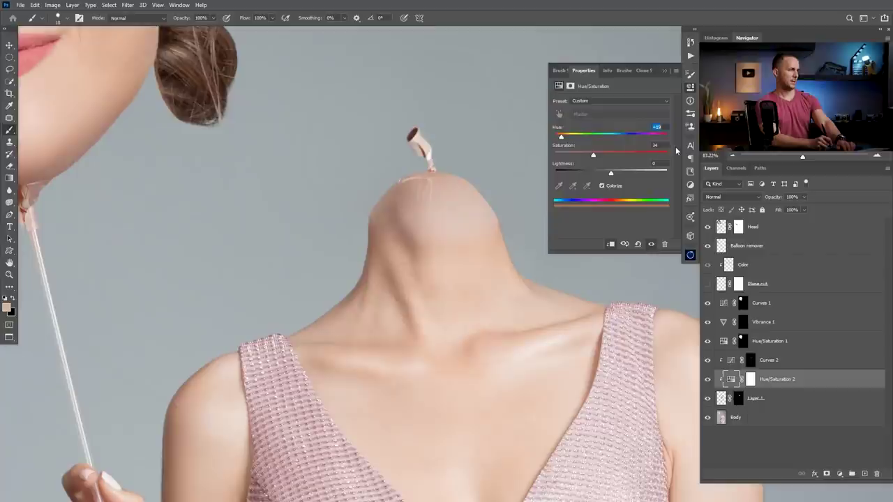
pyautogui.click(664, 70)
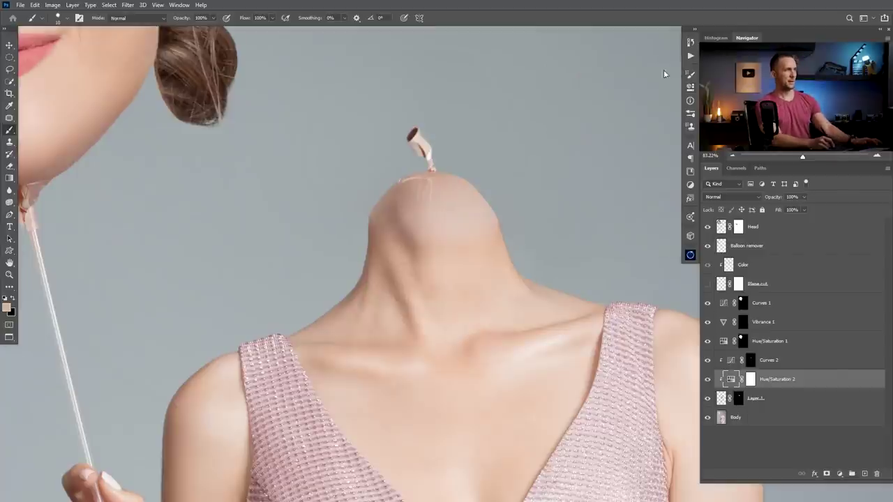
pyautogui.click(751, 380)
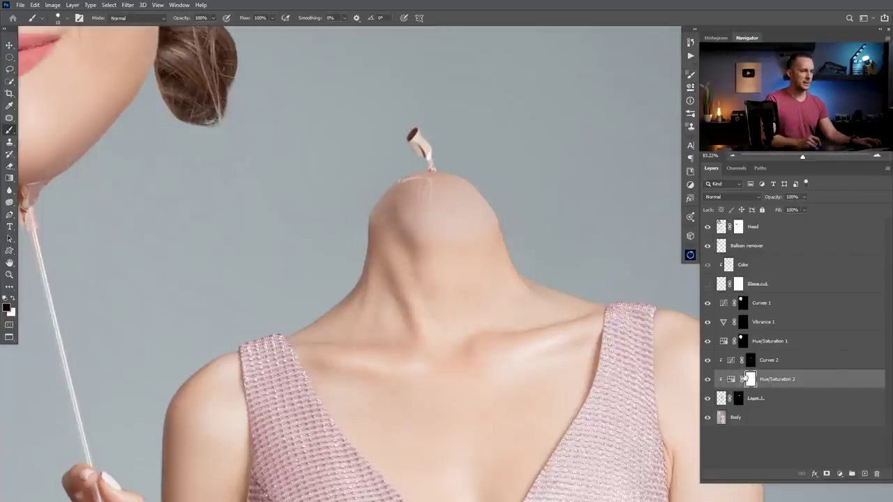
pyautogui.click(708, 379)
pyautogui.click(707, 379)
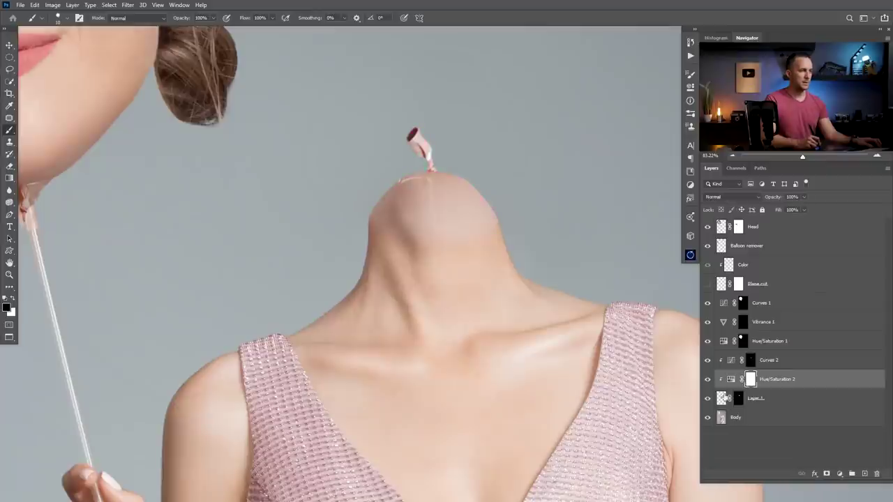
# Try to trim the balloon's right edge by painting black on the Layer 1 mask with a larger hard brush
pyautogui.click(739, 399)
pyautogui.scroll(5, 495, 233)
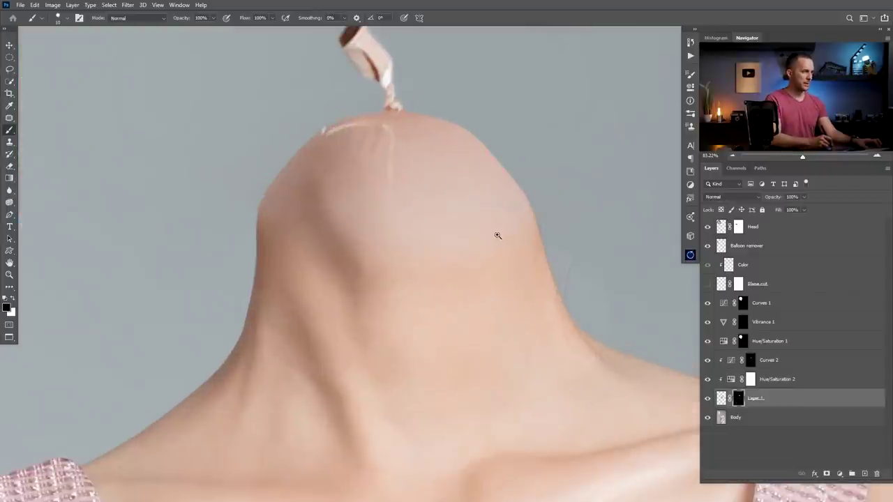
pyautogui.press(']')
pyautogui.press(']')
pyautogui.press(']')
pyautogui.press(']')
pyautogui.click(504, 205)
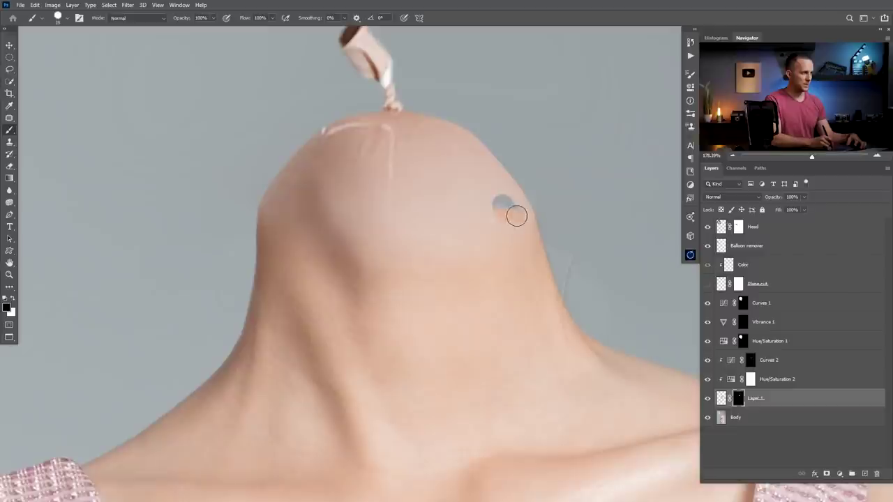
pyautogui.hotkey('ctrl', 'z')
# Shade the balloon's right edge by painting white on the Curves 2 mask with a Soft Round brush at 10% opacity
pyautogui.press('x')
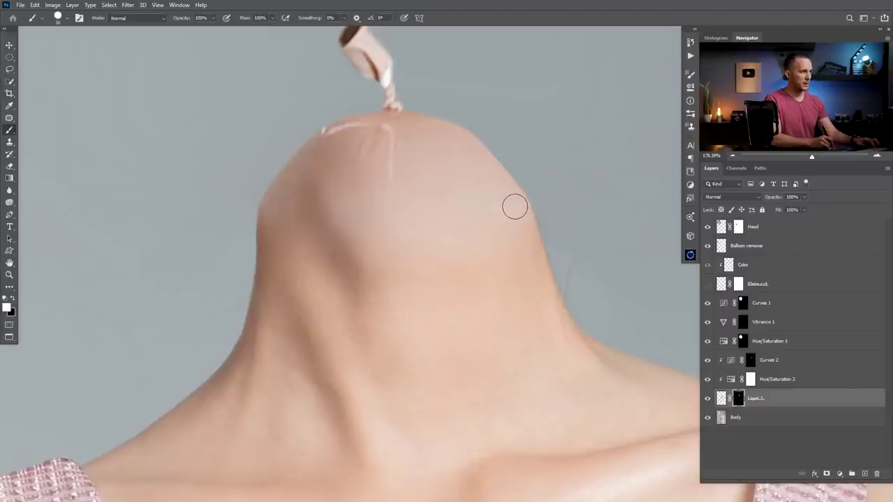
pyautogui.press('[')
pyautogui.press('[')
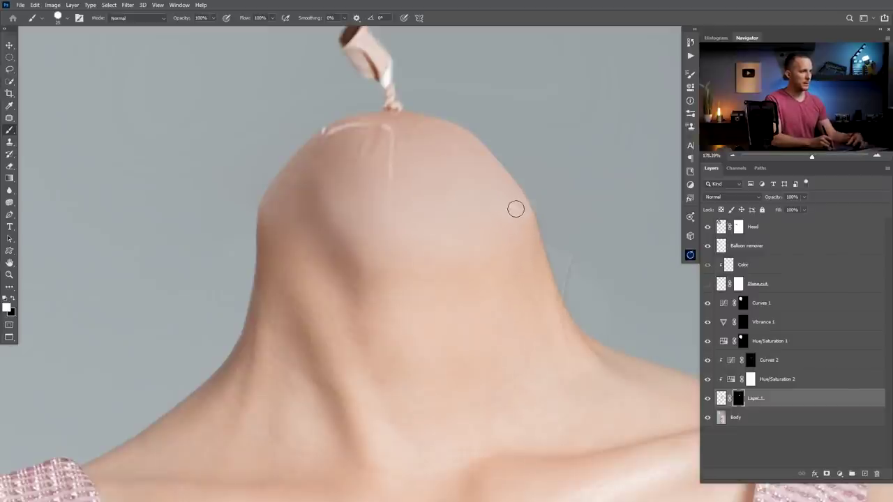
pyautogui.rightClick(503, 204)
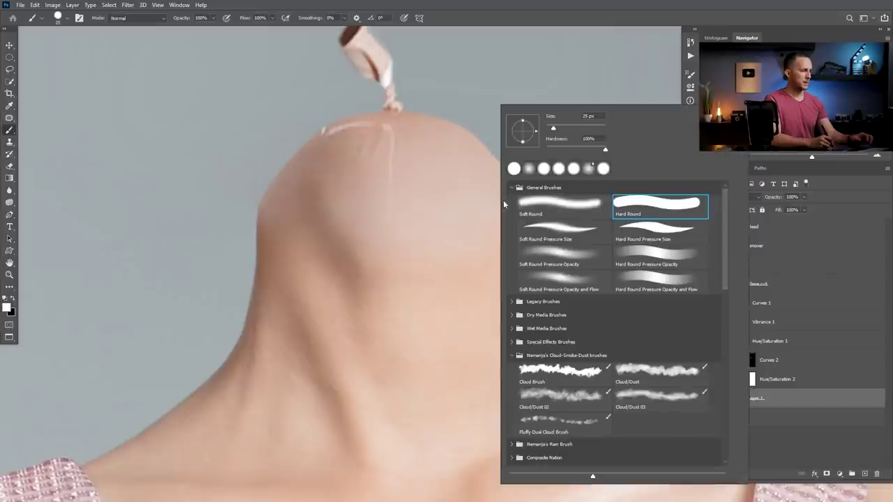
pyautogui.doubleClick(547, 197)
pyautogui.press('1')
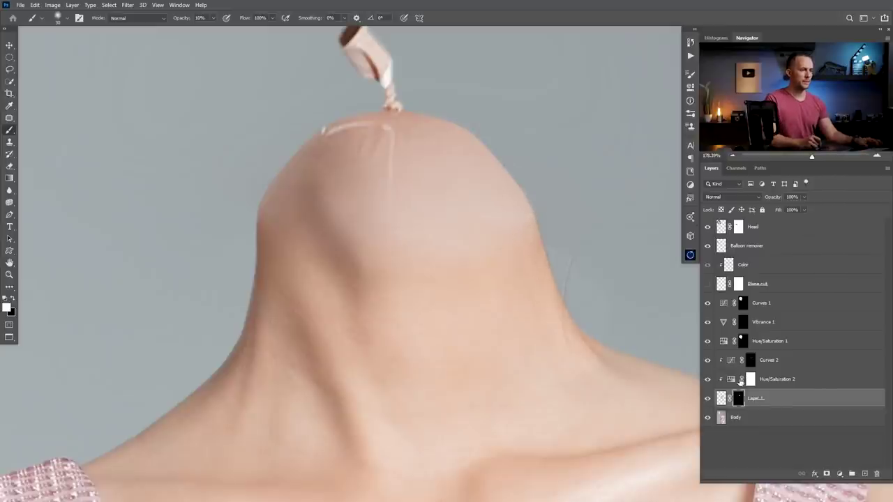
pyautogui.click(750, 360)
pyautogui.press(']')
pyautogui.press(']')
pyautogui.press(']')
pyautogui.moveTo(533, 230)
pyautogui.mouseDown()
pyautogui.moveTo(504, 254)
pyautogui.moveTo(531, 222)
pyautogui.mouseUp()
pyautogui.press('[')
pyautogui.press('[')
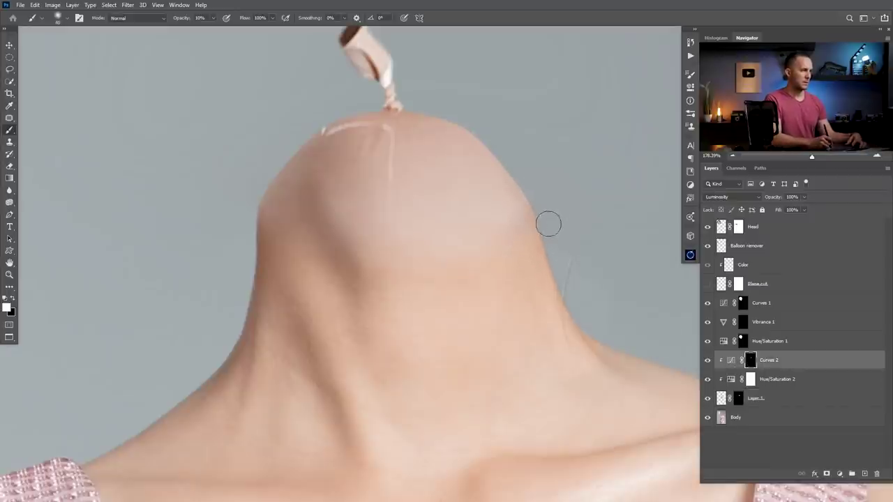
# Add a new clipped layer above Curves 2 and paint skin tone sampled from the neck over the balloon at 10% opacity
pyautogui.click(863, 474)
pyautogui.keyDown('alt'); pyautogui.click(745, 369); pyautogui.keyUp('alt')
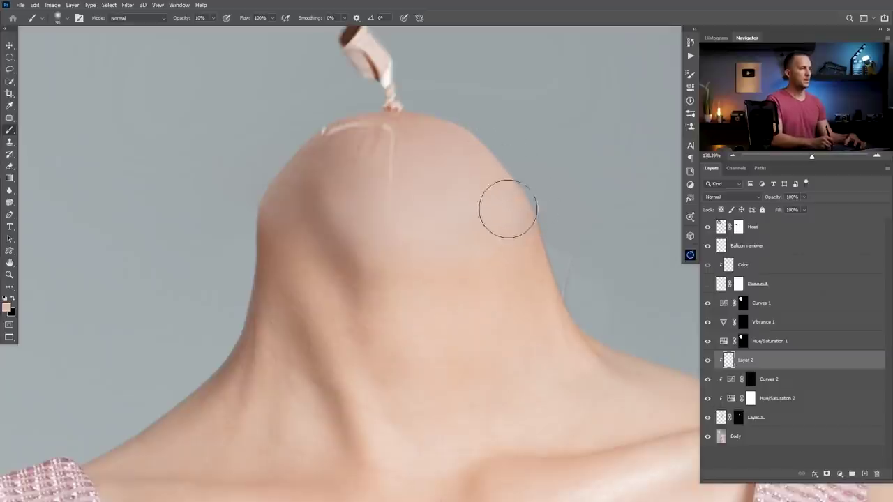
pyautogui.press(']')
pyautogui.press(']')
pyautogui.press(']')
pyautogui.press(']')
pyautogui.keyDown('alt'); pyautogui.click(445, 267); pyautogui.keyUp('alt')
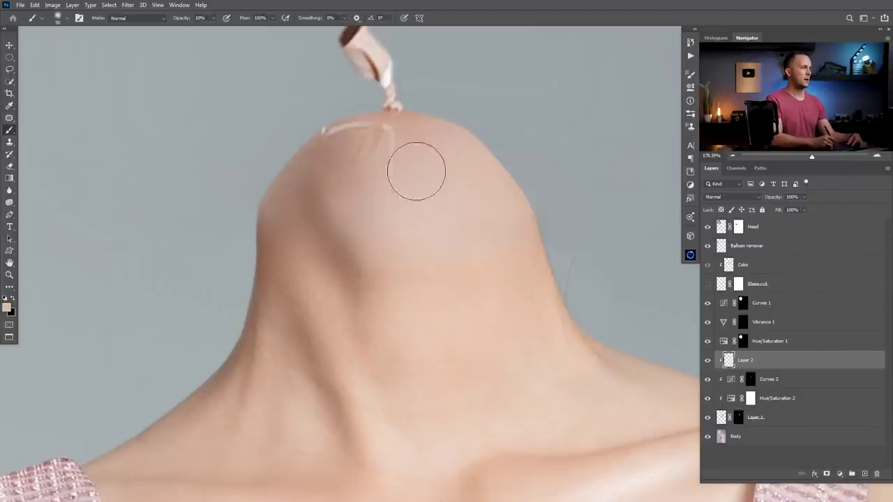
pyautogui.moveTo(357, 219); pyautogui.dragTo(397, 255)
# Sample the neck's shadow tone and paint it softly over the balloon's left side with a smaller brush
pyautogui.keyDown('alt'); pyautogui.click(375, 273); pyautogui.keyUp('alt')
pyautogui.press('[')
pyautogui.moveTo(352, 210)
pyautogui.mouseDown()
pyautogui.moveTo(365, 240)
pyautogui.moveTo(339, 184)
pyautogui.mouseUp()
pyautogui.press('[')
pyautogui.press('[')
pyautogui.press('[')
pyautogui.press(']')
pyautogui.press(']')
pyautogui.press(']')
pyautogui.press(']')
pyautogui.press(']')
# Sample darker reddish skin tones near the neck's shaded side for Layer 2 and check the balloon's blend in the whole image
pyautogui.scroll(-5, 408, 271)
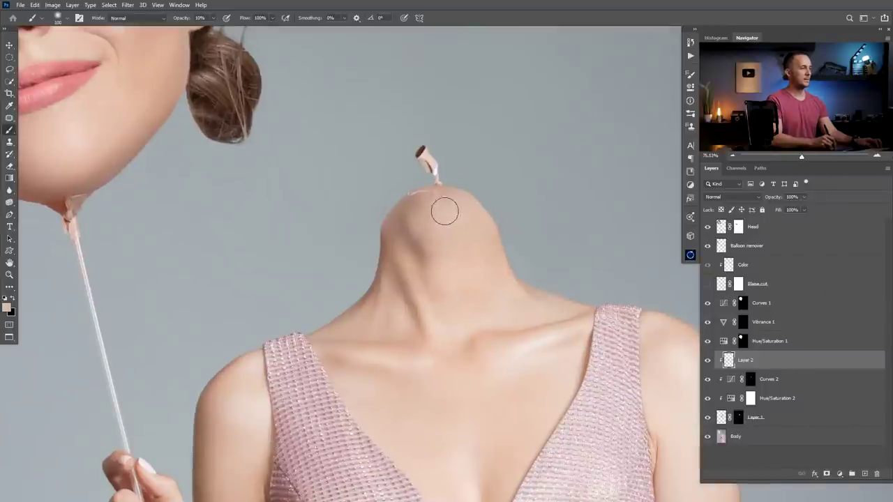
pyautogui.scroll(1, 468, 252)
pyautogui.scroll(-5, 468, 251)
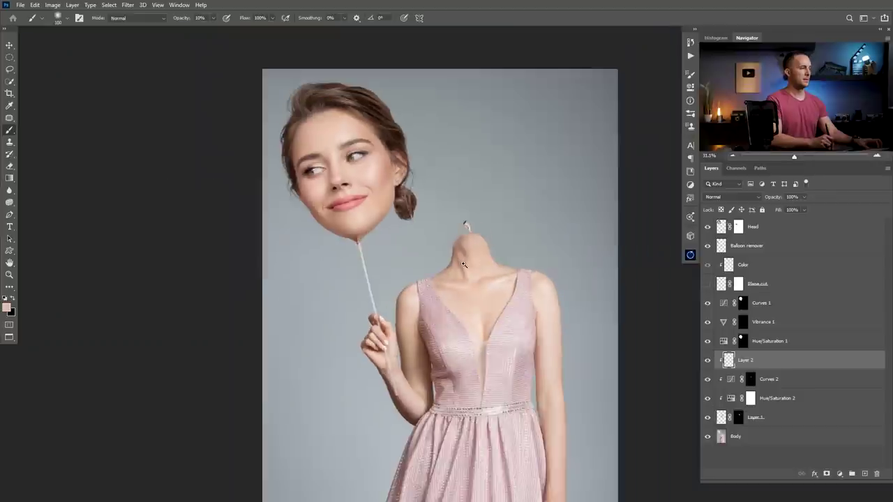
pyautogui.scroll(1, 464, 248)
pyautogui.keyDown('alt'); pyautogui.click(463, 245); pyautogui.keyUp('alt')
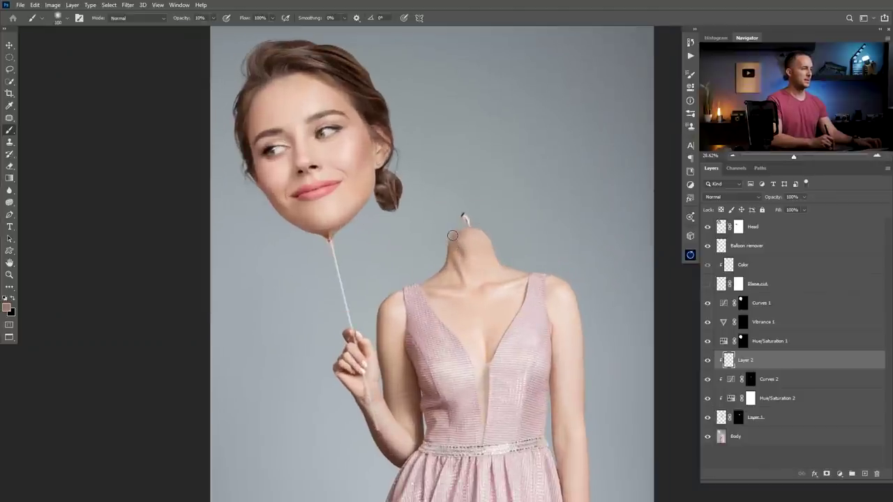
pyautogui.scroll(5, 449, 236)
pyautogui.keyDown('alt'); pyautogui.click(460, 254); pyautogui.keyUp('alt')
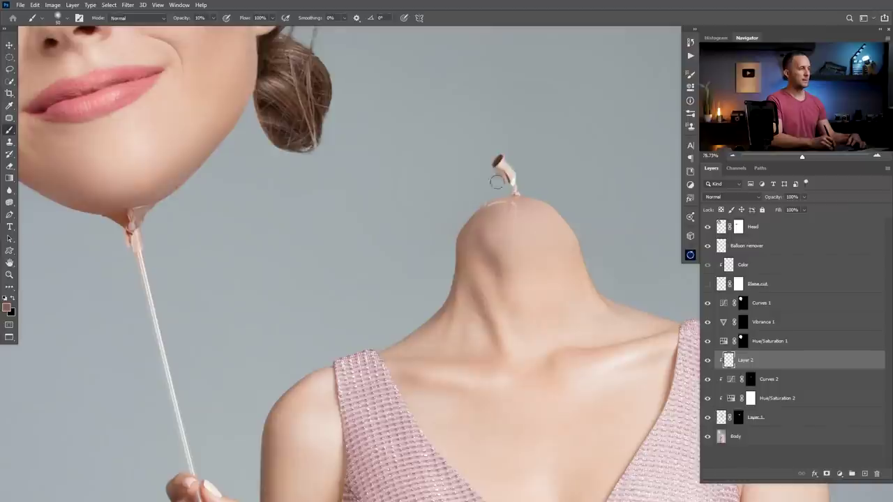
pyautogui.scroll(-6, 454, 259)
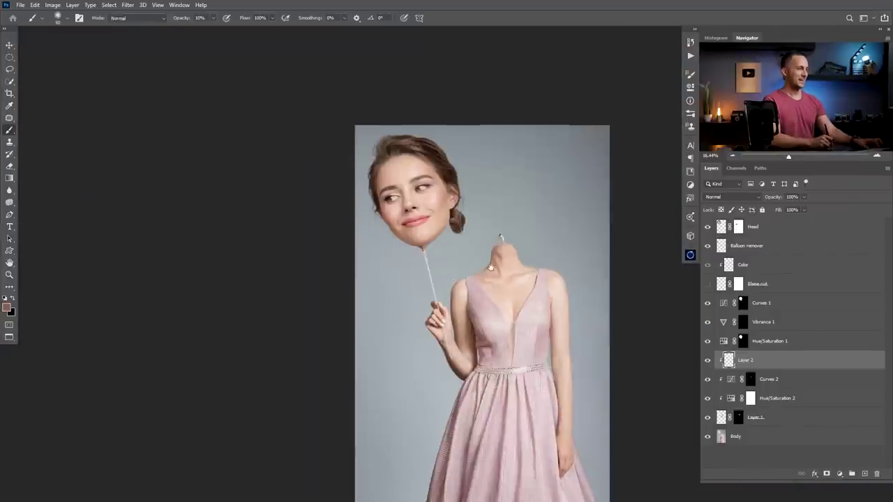
pyautogui.scroll(2, 454, 259)
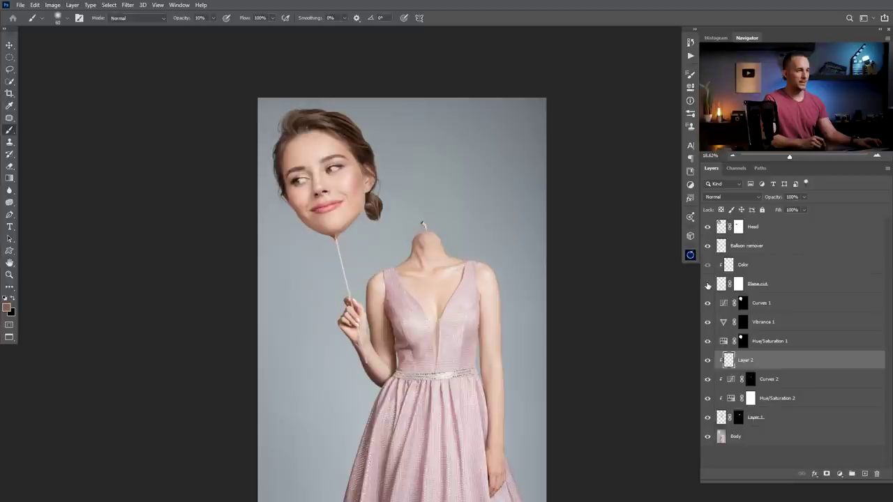
# Compare the image with the Curves 1 adjustment off and on
pyautogui.click(722, 305)
pyautogui.click(707, 304)
pyautogui.click(708, 303)
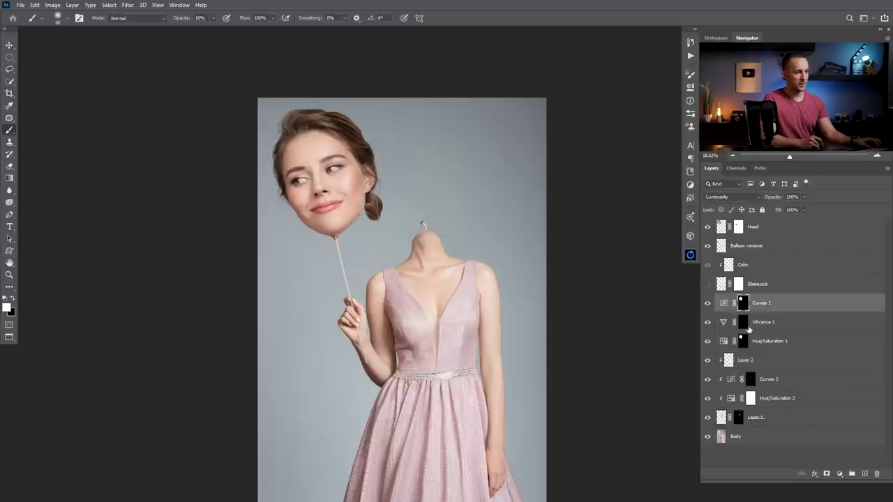
# Group the layers from Layer 2 down to Layer 1 and name the group "Balloon neck"
pyautogui.click(727, 361)
pyautogui.click(707, 361)
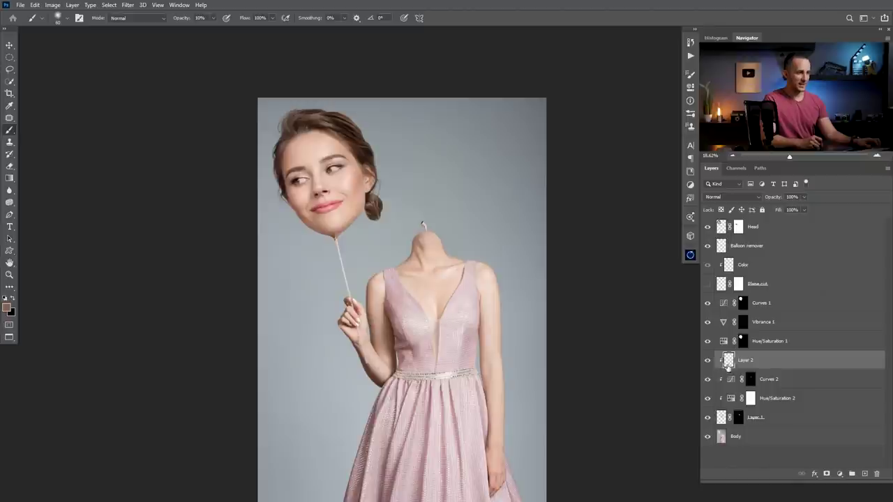
pyautogui.keyDown('shift'); pyautogui.click(721, 418); pyautogui.keyUp('shift')
pyautogui.hotkey('ctrl', 'g')
pyautogui.click(707, 357)
pyautogui.click(707, 357)
pyautogui.doubleClick(742, 356)
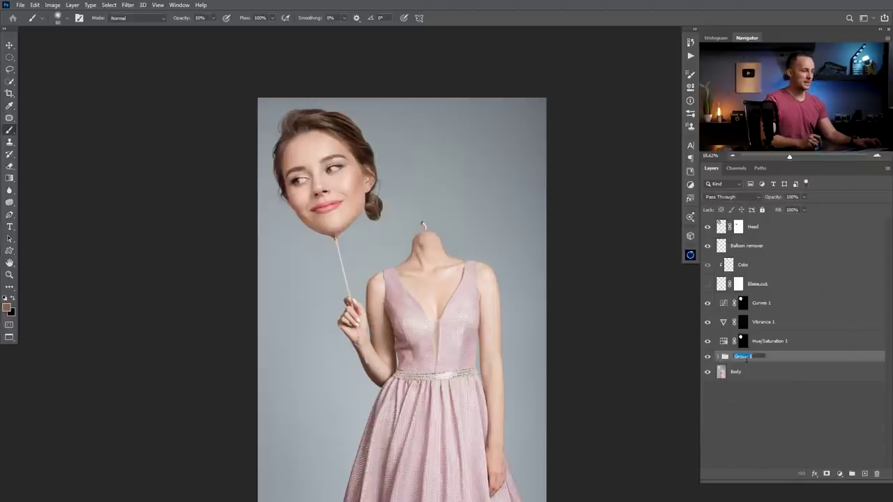
pyautogui.write('Balloon')
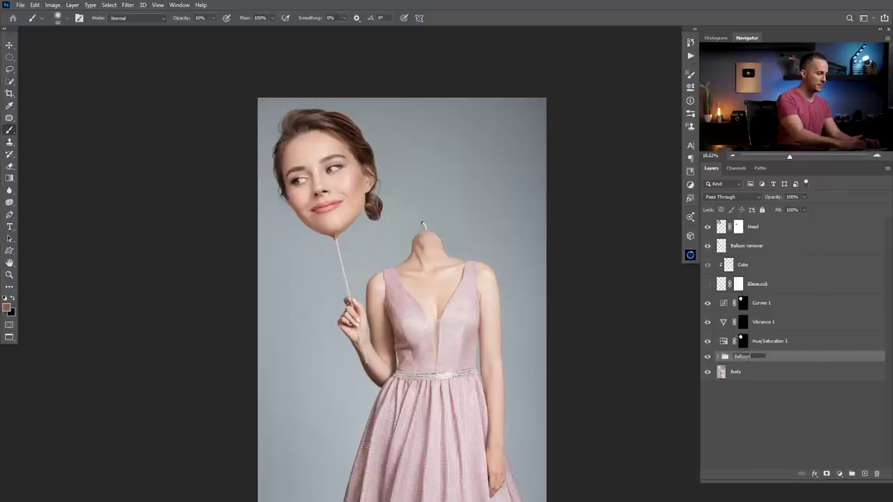
pyautogui.write(' neck')
pyautogui.press('Return')
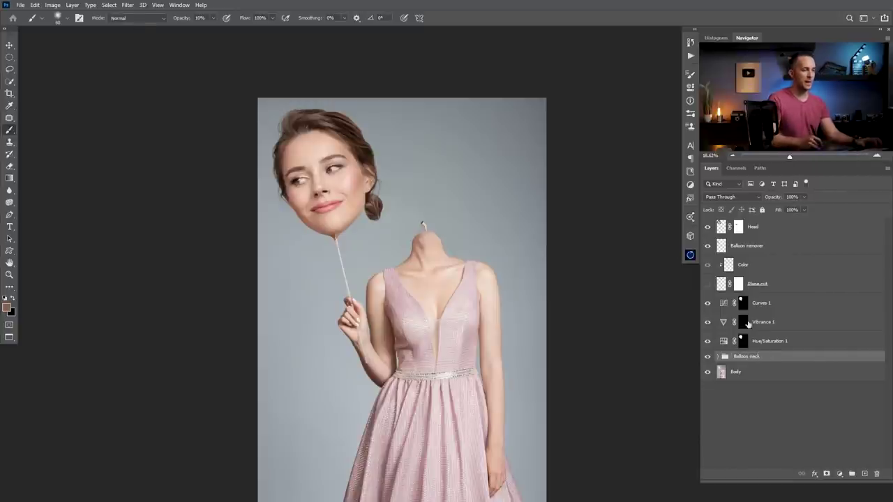
# Switch from the balloon neck to the plane cut version and group its cut and Color layers as "Plane cut neck"
pyautogui.click(708, 357)
pyautogui.click(724, 281)
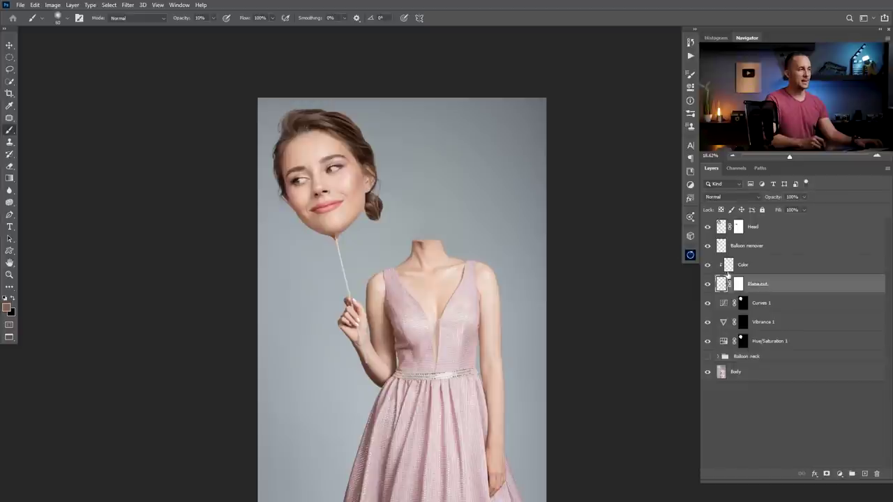
pyautogui.keyDown('shift'); pyautogui.click(730, 267); pyautogui.keyUp('shift')
pyautogui.hotkey('ctrl', 'g')
pyautogui.doubleClick(741, 261)
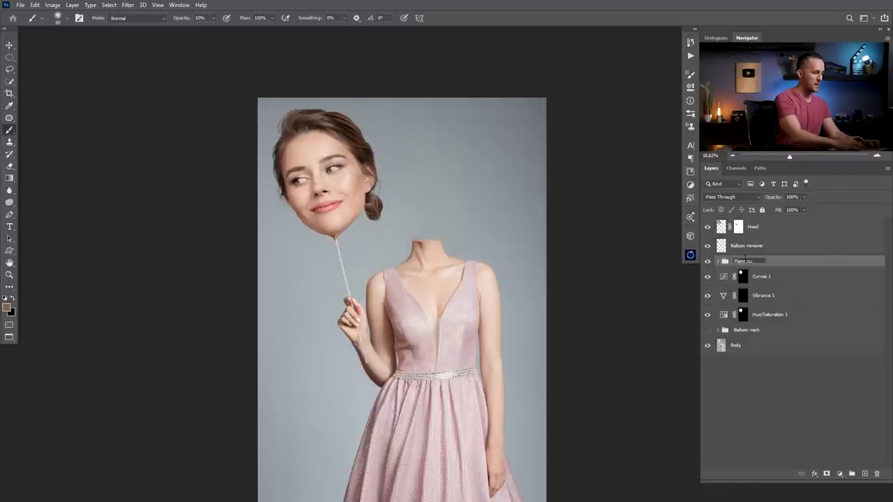
pyautogui.write('Plane cut neck')
pyautogui.press('Return')
pyautogui.scroll(2, 454, 261)
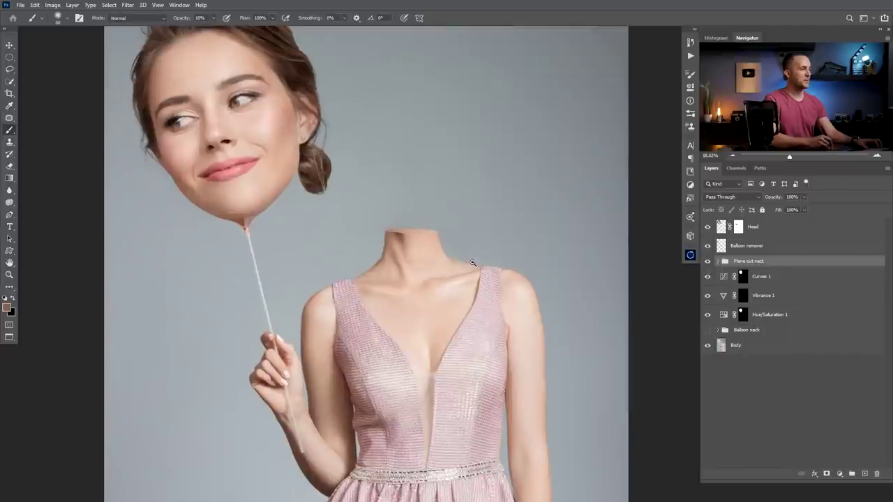
# Compare the plane cut neck and balloon neck versions in the whole image by switching their groups' visibility
pyautogui.click(707, 261)
pyautogui.click(707, 261)
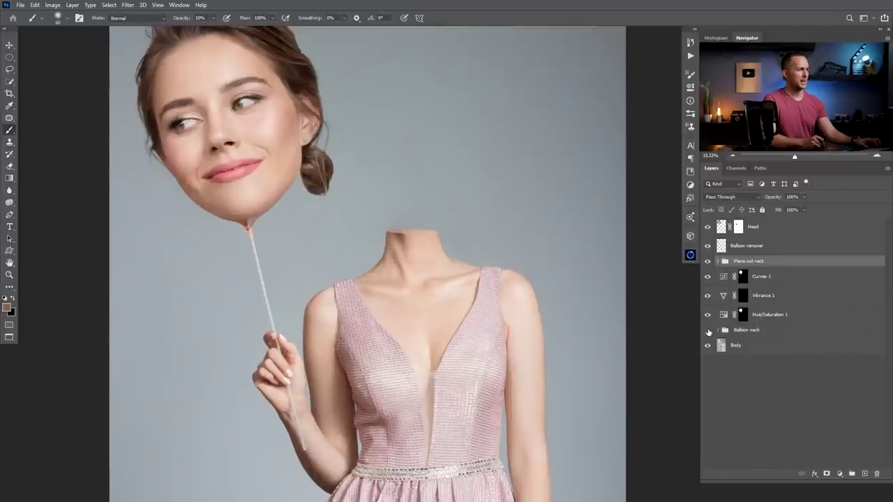
pyautogui.click(708, 330)
pyautogui.click(707, 261)
pyautogui.scroll(-3, 524, 278)
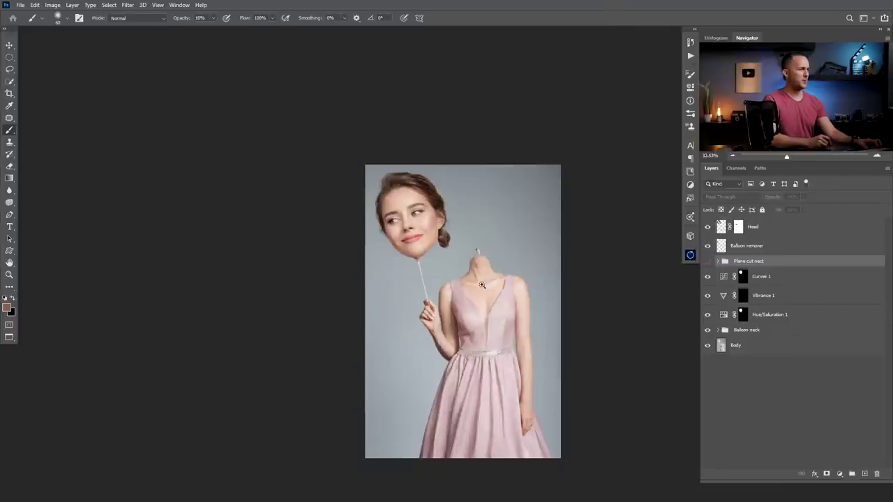
pyautogui.moveTo(526, 303); pyautogui.dragTo(485, 276)
pyautogui.click(708, 262)
pyautogui.click(708, 331)
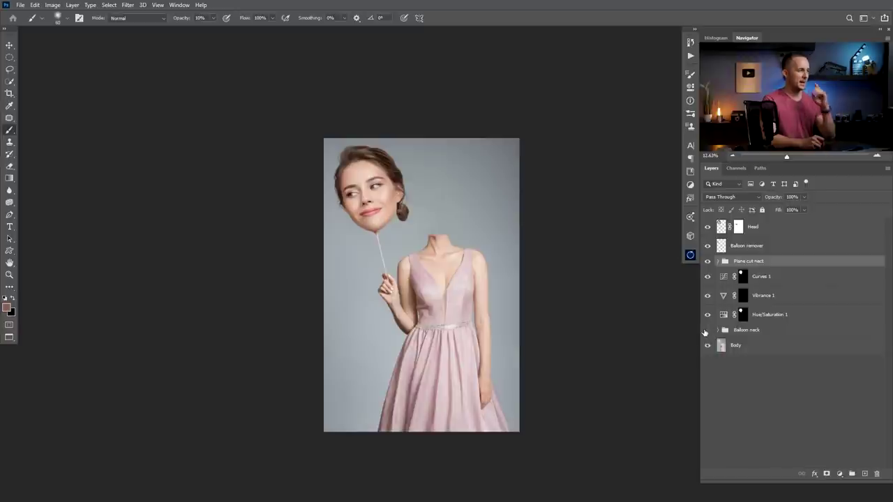
pyautogui.scroll(2, 461, 258)
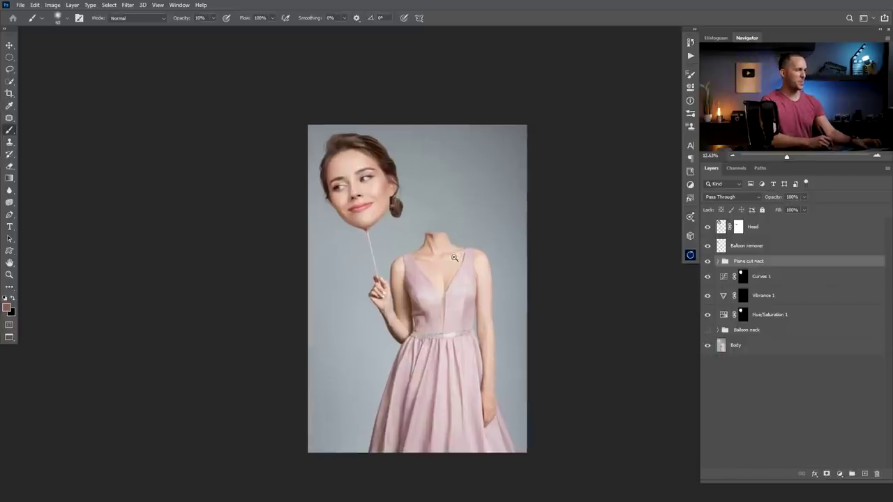
pyautogui.scroll(2, 453, 251)
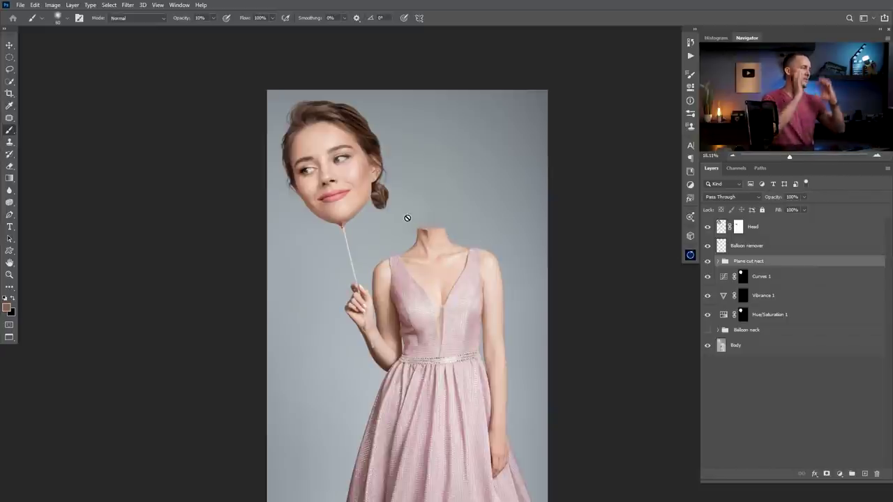
# Show the balloon neck version, duplicate the Balloon neck group together with the Body layer, and merge the duplicates into one layer
pyautogui.click(708, 330)
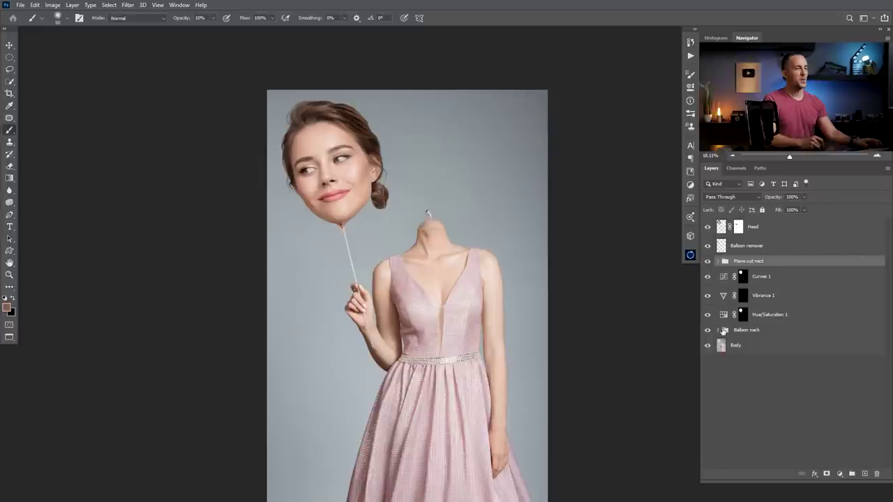
pyautogui.click(723, 330)
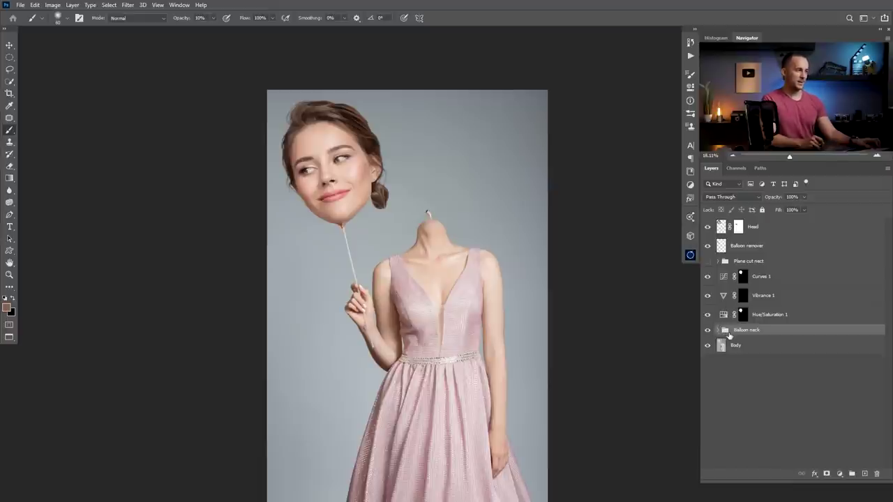
pyautogui.keyDown('shift'); pyautogui.click(723, 348); pyautogui.keyUp('shift')
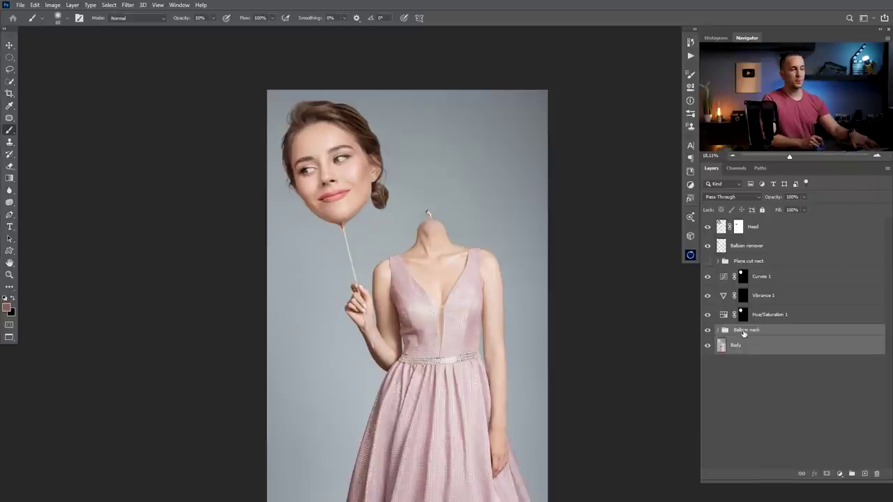
pyautogui.hotkey('ctrl', 'j')
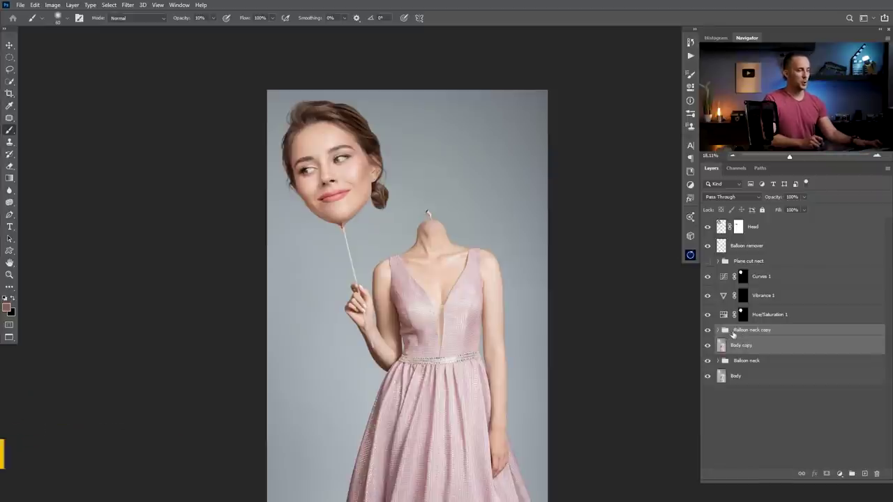
pyautogui.hotkey('ctrl', 'e')
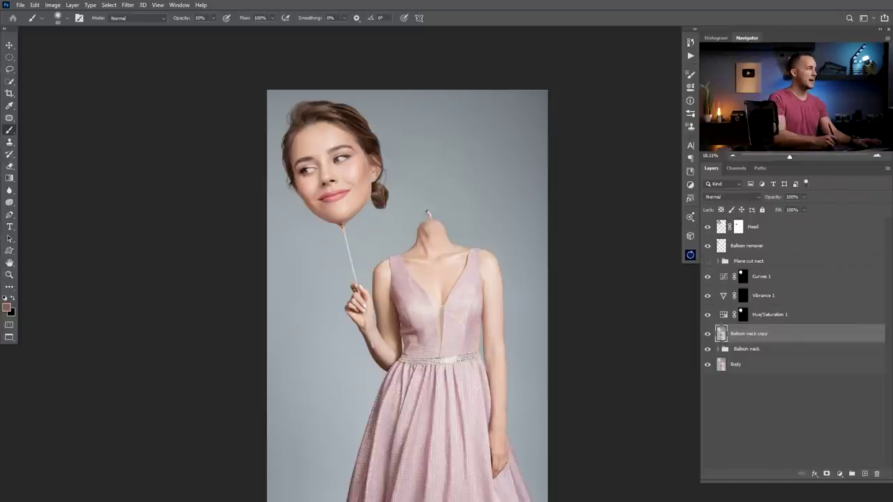
# Open the Liquify filter on the Balloon neck copy layer and turn off its backdrop display
pyautogui.click(128, 5)
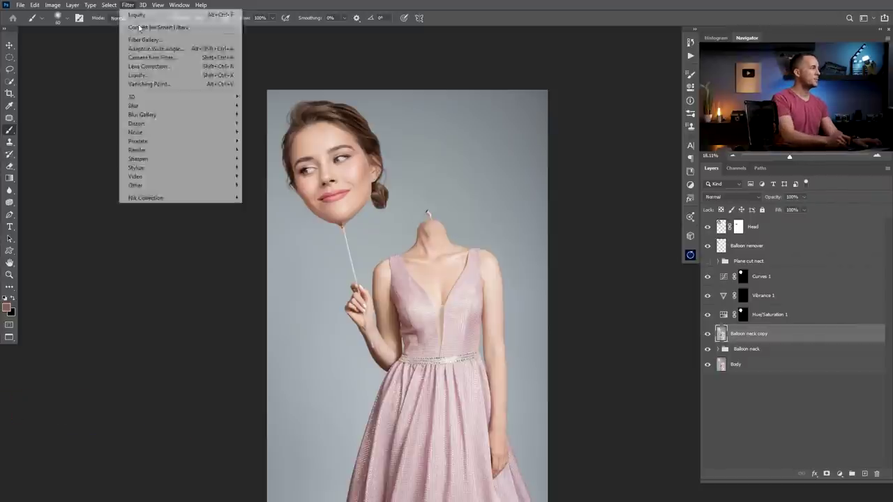
pyautogui.click(157, 78)
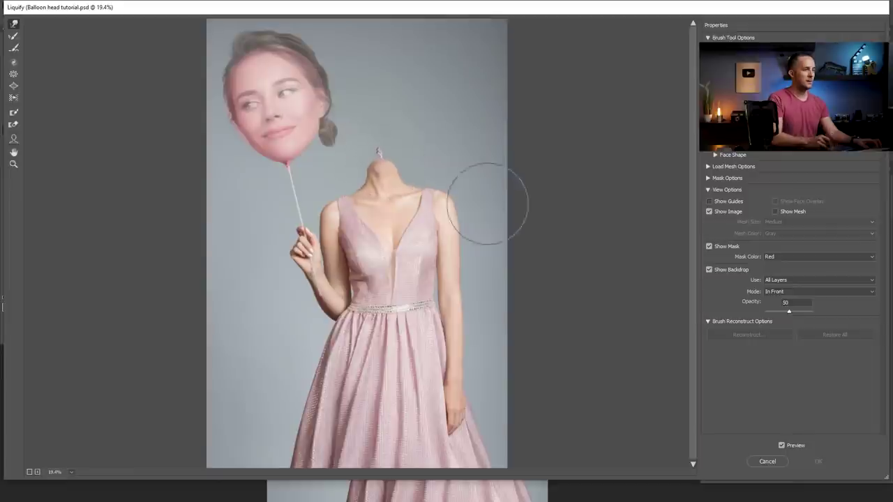
pyautogui.click(709, 270)
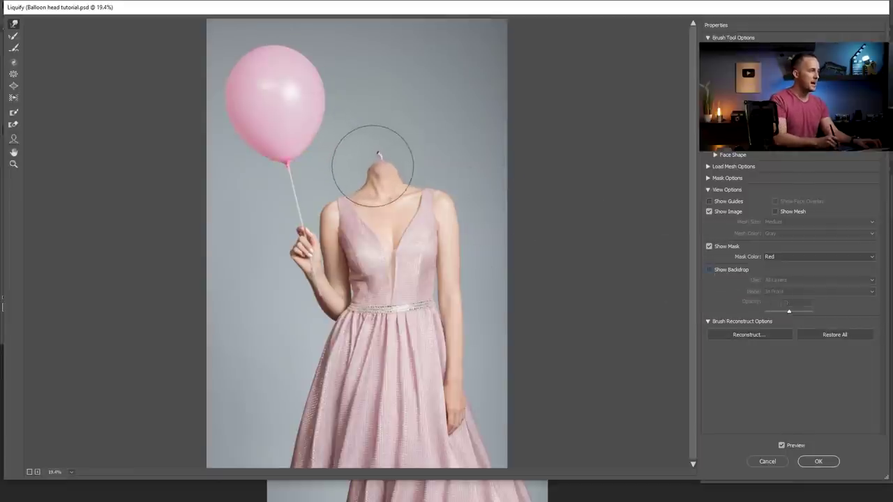
# Freeze the shoulders and upper chest below the neck with the Freeze Mask tool to protect them from warping
pyautogui.hotkey('ctrl', '+')
pyautogui.hotkey('ctrl', '+')
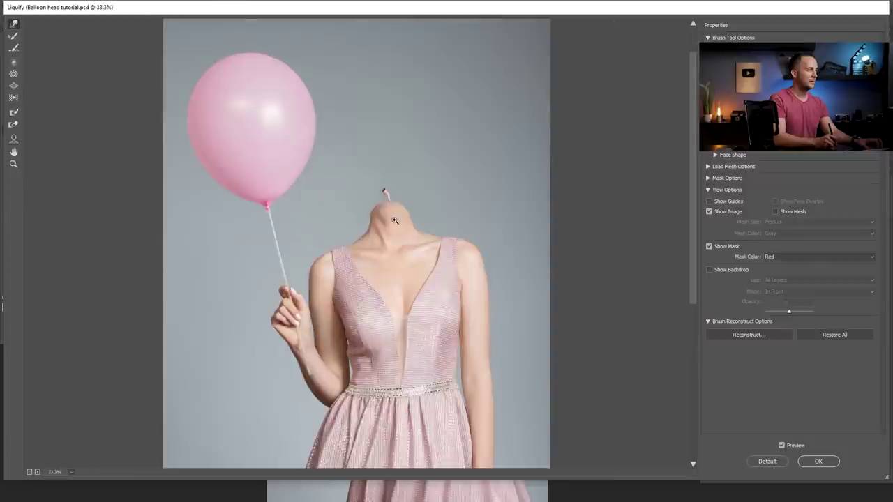
pyautogui.click(14, 113)
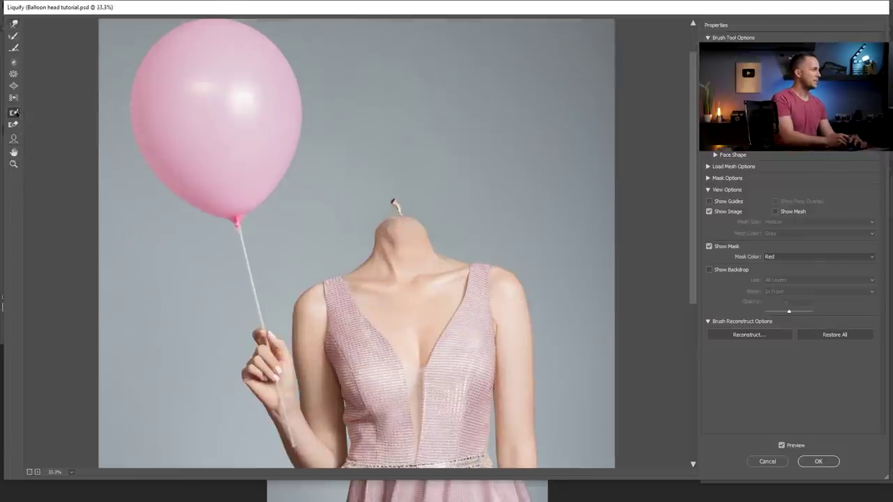
pyautogui.moveTo(373, 270)
pyautogui.mouseDown()
pyautogui.moveTo(352, 278)
pyautogui.moveTo(459, 281)
pyautogui.moveTo(451, 272)
pyautogui.moveTo(486, 279)
pyautogui.moveTo(477, 290)
pyautogui.moveTo(524, 286)
pyautogui.moveTo(469, 307)
pyautogui.moveTo(385, 312)
pyautogui.moveTo(320, 302)
pyautogui.moveTo(304, 316)
pyautogui.moveTo(495, 325)
pyautogui.mouseUp()
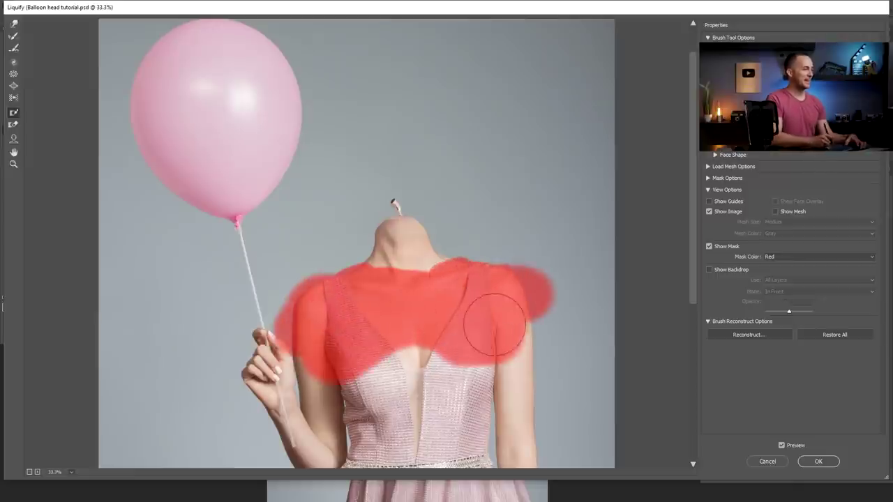
# Push both sides of the balloon neck inward with the Forward Warp tool, varying the brush size to suit each area
pyautogui.click(13, 23)
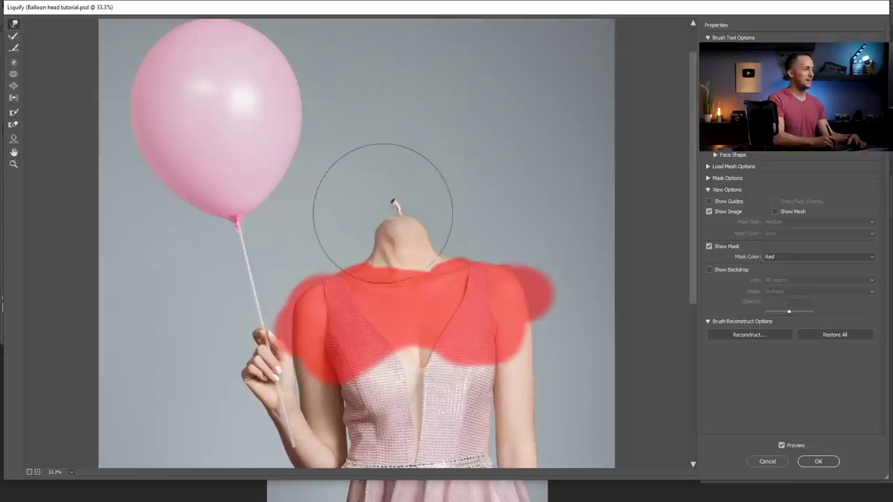
pyautogui.press('[')
pyautogui.press('[')
pyautogui.press('[')
pyautogui.press('[')
pyautogui.press('[')
pyautogui.press('[')
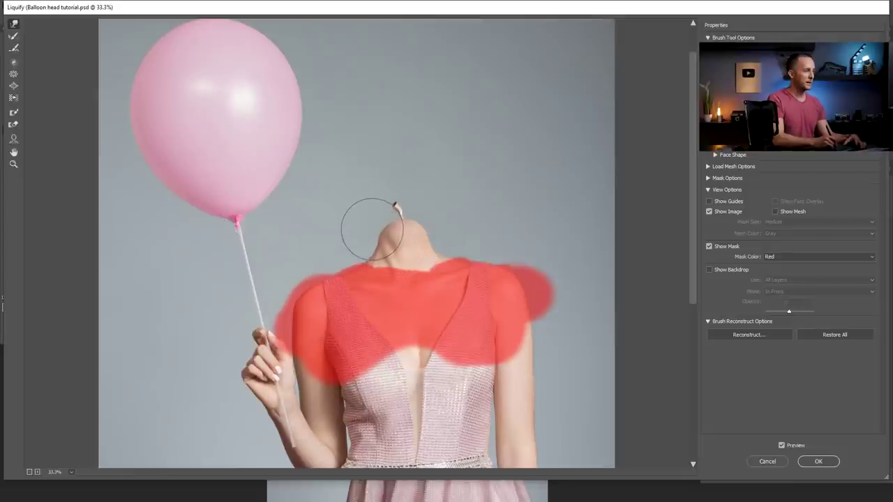
pyautogui.press(']')
pyautogui.press(']')
pyautogui.press(']')
pyautogui.press(']')
pyautogui.press(']')
pyautogui.press(']')
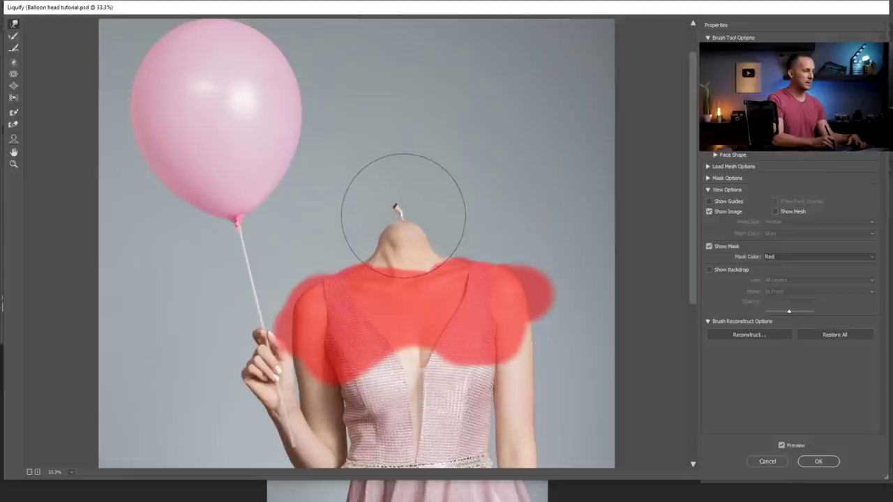
pyautogui.press('[')
pyautogui.press('[')
pyautogui.press('[')
pyautogui.press('[')
pyautogui.press('[')
pyautogui.press('[')
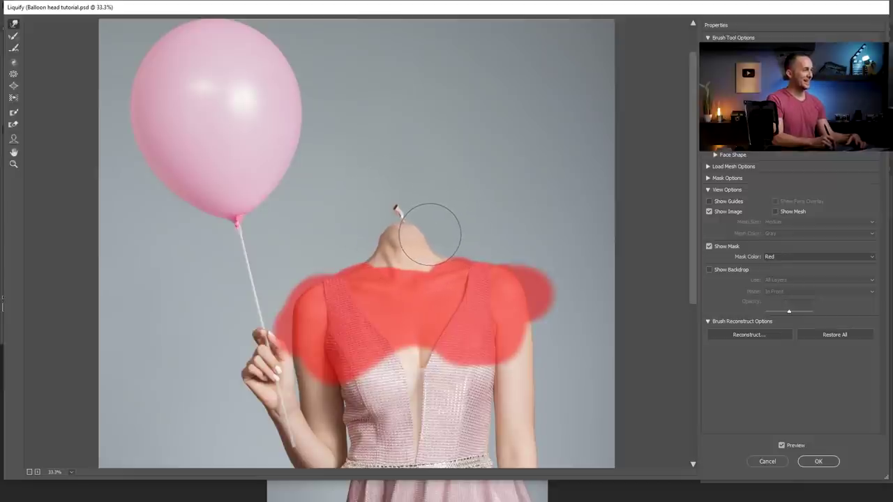
# Push the neck's top and knot down with a larger Forward Warp brush, refine its base with a smaller one, and apply Liquify
pyautogui.press(']')
pyautogui.press(']')
pyautogui.press(']')
pyautogui.press(']')
pyautogui.press(']')
pyautogui.press(']')
pyautogui.press(']')
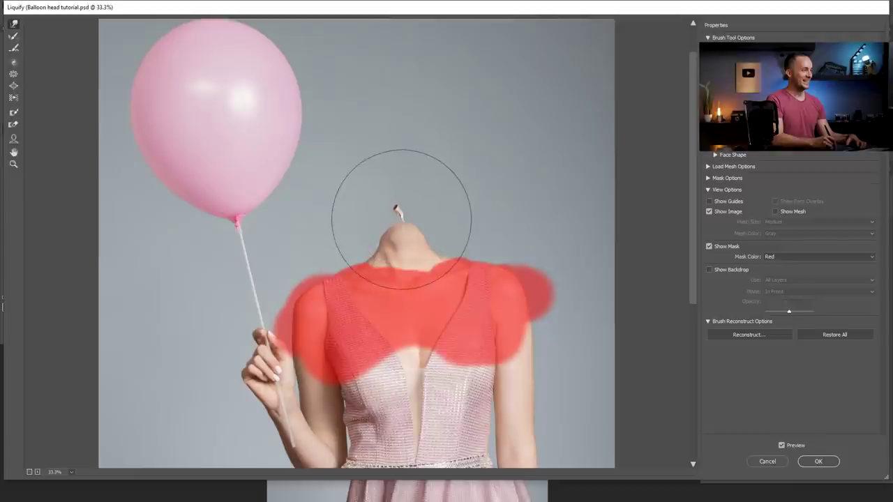
pyautogui.press('[')
pyautogui.press('[')
pyautogui.press('[')
pyautogui.press('[')
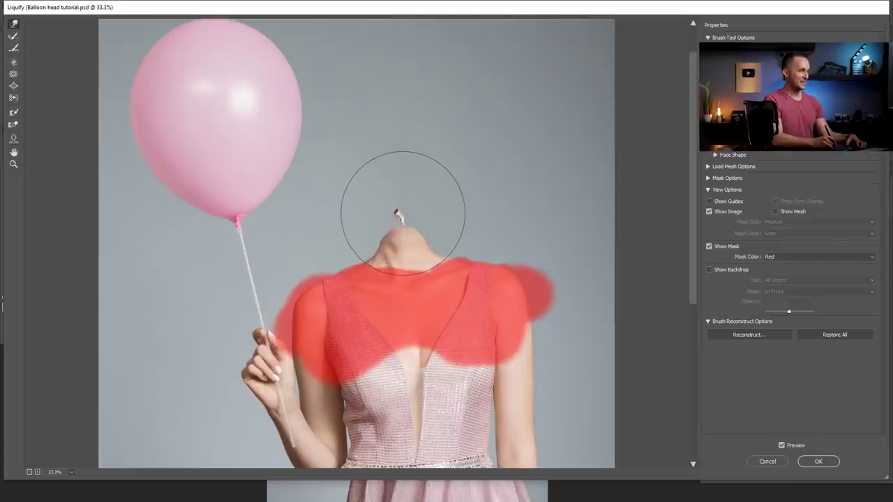
pyautogui.press('[')
pyautogui.press('[')
pyautogui.press('[')
pyautogui.press('[')
pyautogui.press('[')
pyautogui.press('[')
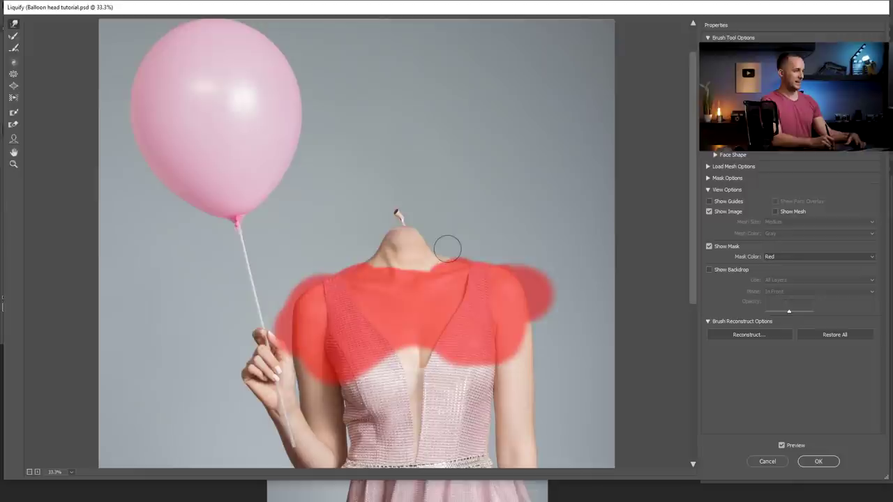
pyautogui.click(803, 463)
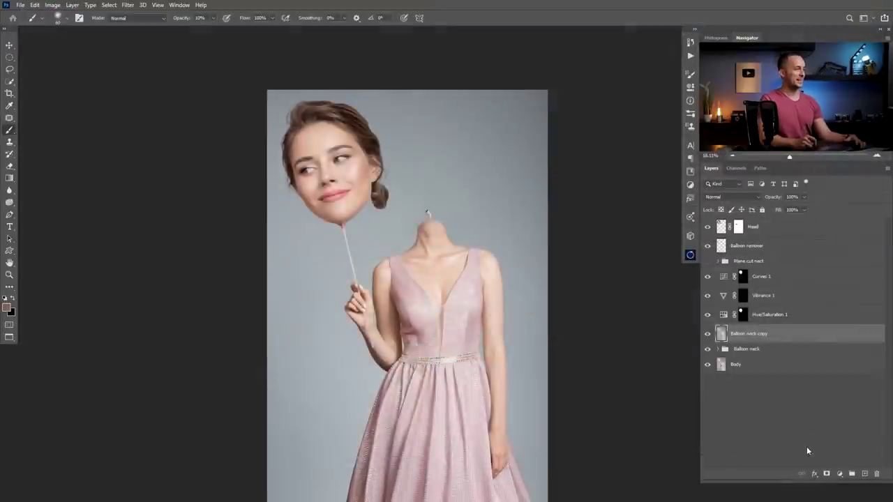
# Compare the liquified Balloon neck copy off and on, and against the plane cut version, in the whole image
pyautogui.hotkey('ctrl', ',')
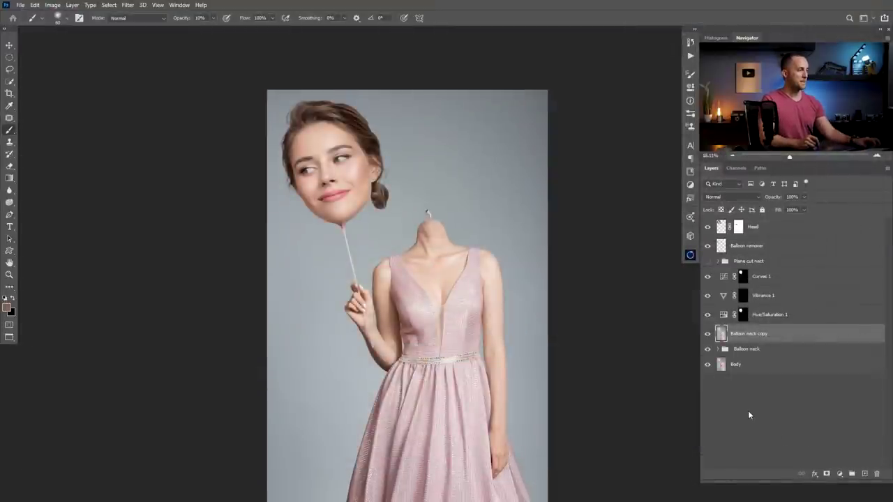
pyautogui.hotkey('ctrl', ',')
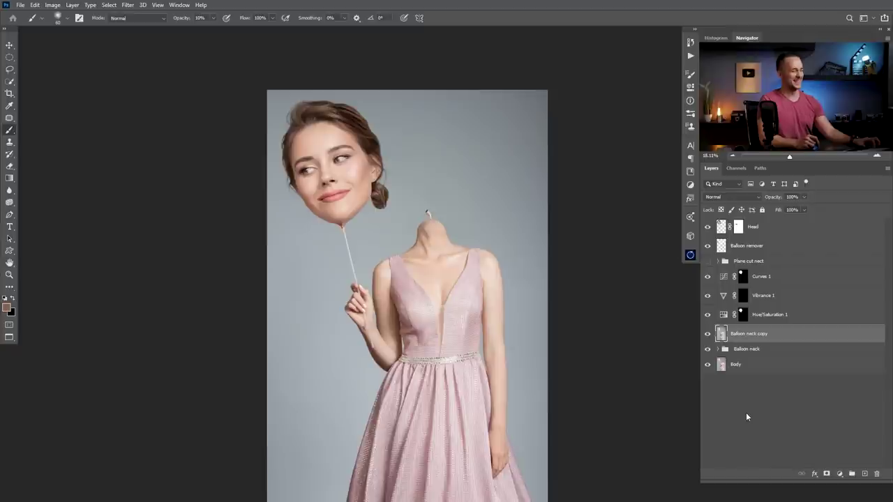
pyautogui.scroll(-4, 433, 232)
pyautogui.moveTo(455, 266); pyautogui.dragTo(439, 261)
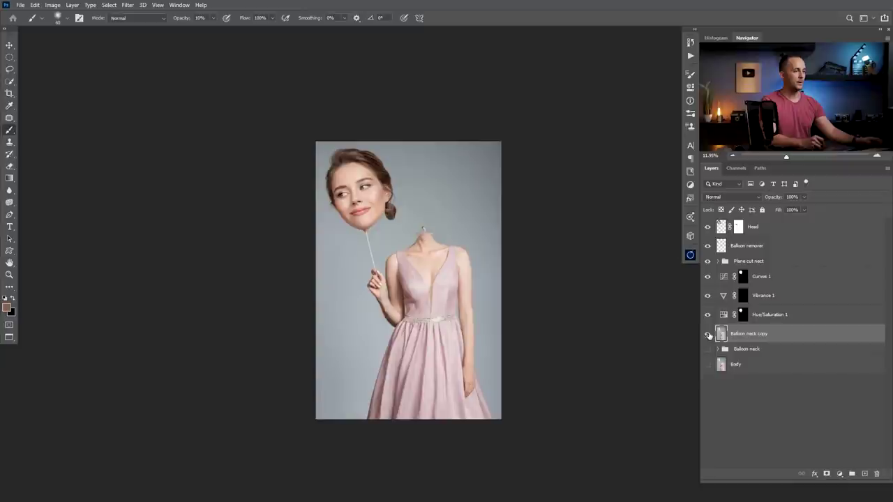
pyautogui.click(708, 335)
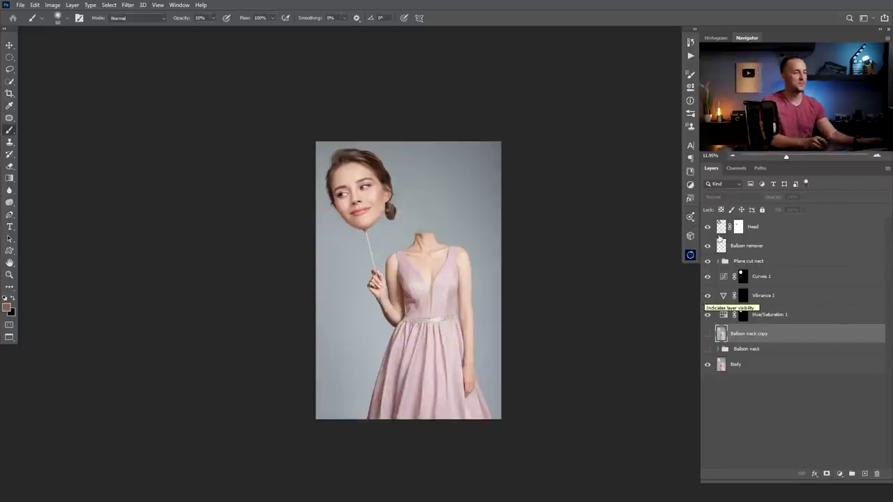
pyautogui.click(707, 334)
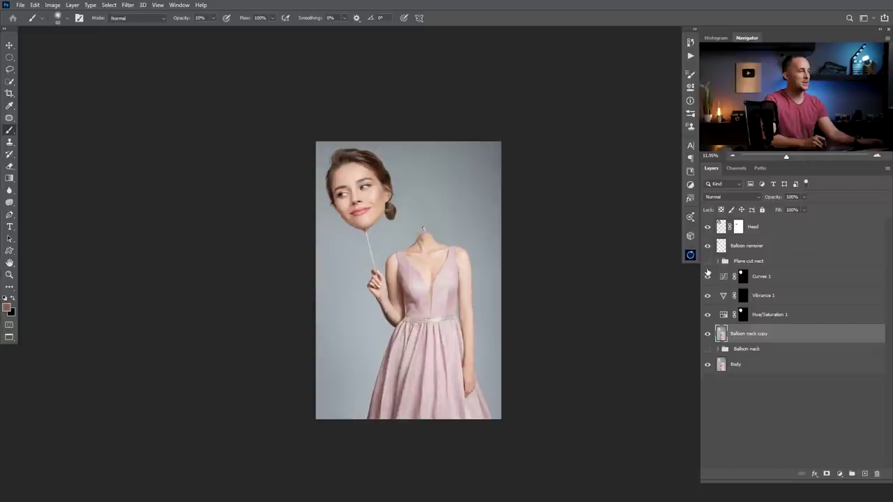
pyautogui.moveTo(726, 332); pyautogui.dragTo(726, 259)
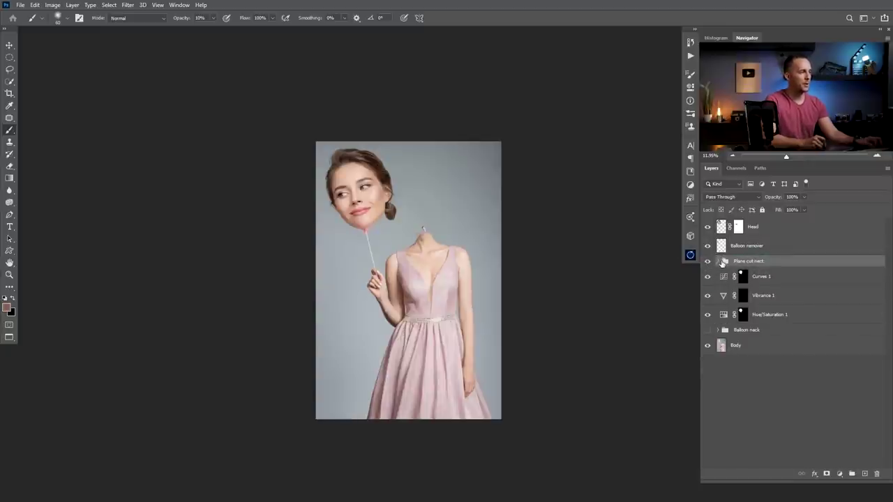
pyautogui.hotkey('ctrl', 'z')
pyautogui.click(708, 262)
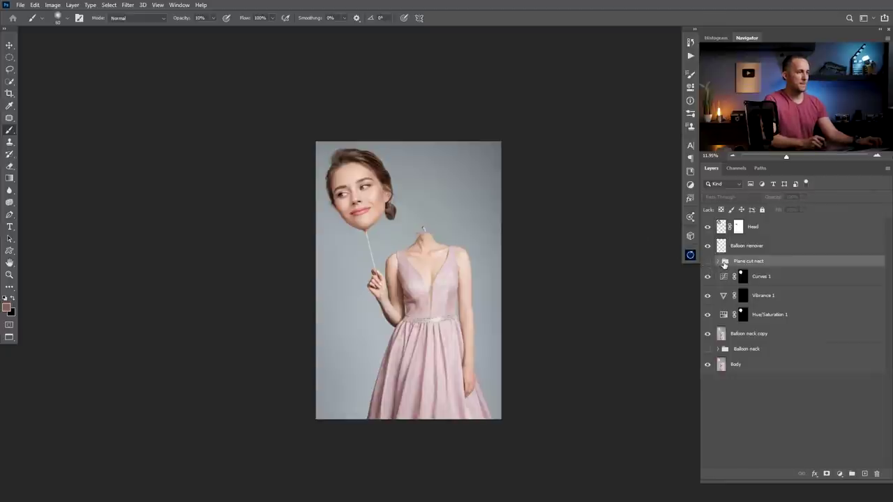
pyautogui.moveTo(725, 261); pyautogui.dragTo(717, 340)
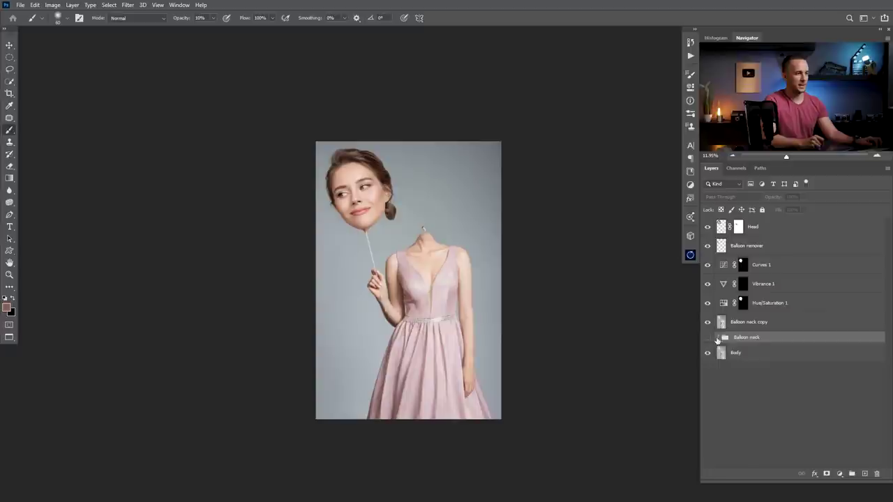
pyautogui.hotkey('ctrl', 'z')
# Move the plane cut group between Balloon neck copy and the Balloon neck group, make it visible, and toggle the copy to compare
pyautogui.moveTo(725, 263); pyautogui.dragTo(725, 342)
pyautogui.click(708, 338)
pyautogui.click(709, 323)
pyautogui.click(709, 322)
pyautogui.click(708, 321)
# Inspect the balloon neck version up close, and hide Balloon neck copy to switch the whole image to the plane cut version
pyautogui.scroll(-1, 438, 281)
pyautogui.scroll(-1, 438, 280)
pyautogui.scroll(3, 444, 260)
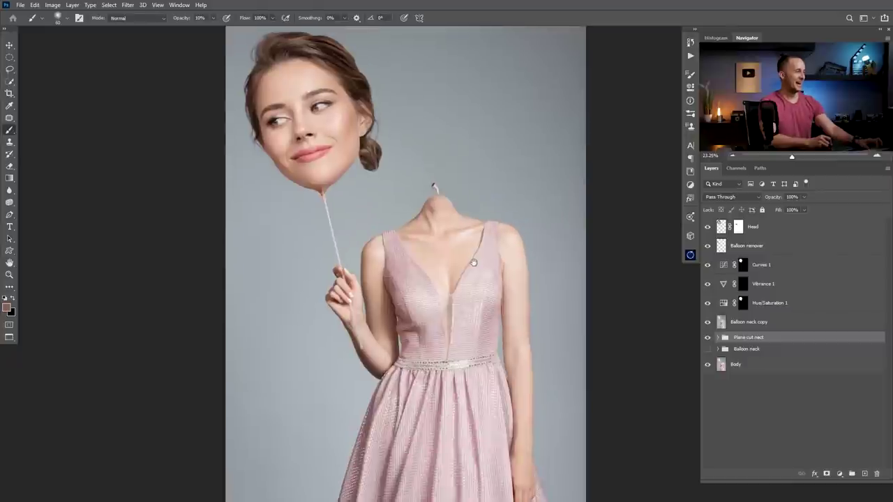
pyautogui.scroll(-1, 460, 219)
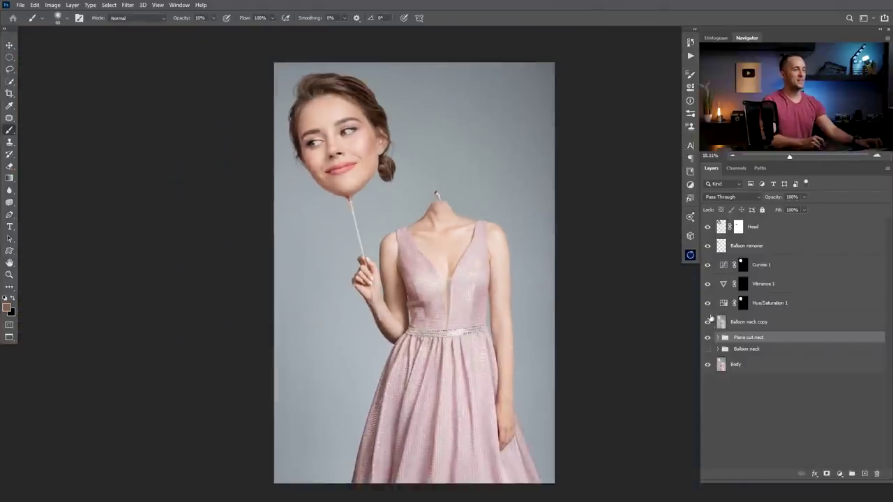
pyautogui.click(707, 323)
pyautogui.scroll(-1, 446, 258)
pyautogui.moveTo(466, 257); pyautogui.dragTo(448, 272)
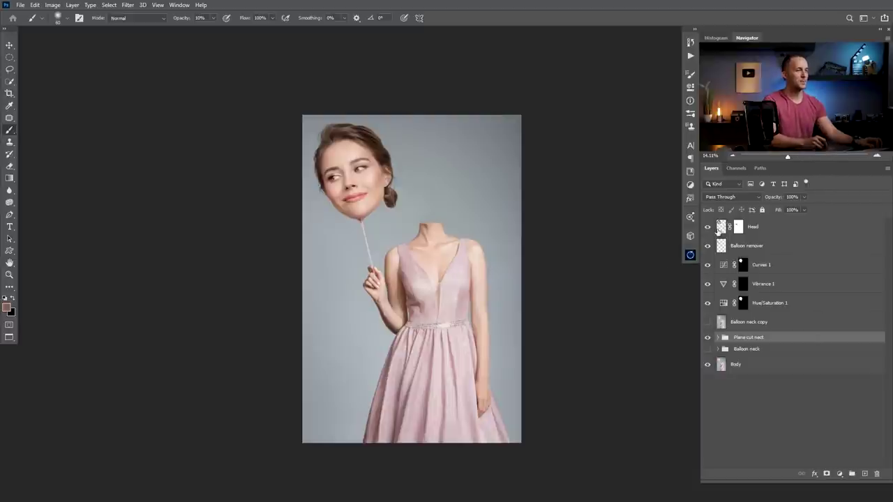
# Stamp all visible layers into a new layer above Head and open it in the Camera Raw Filter
pyautogui.click(720, 231)
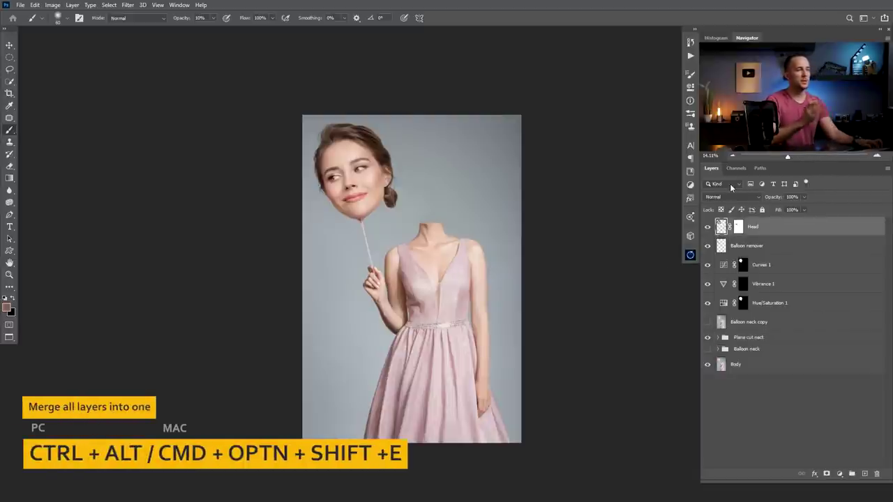
pyautogui.hotkey('ctrl', 'alt', 'shift', 'e')
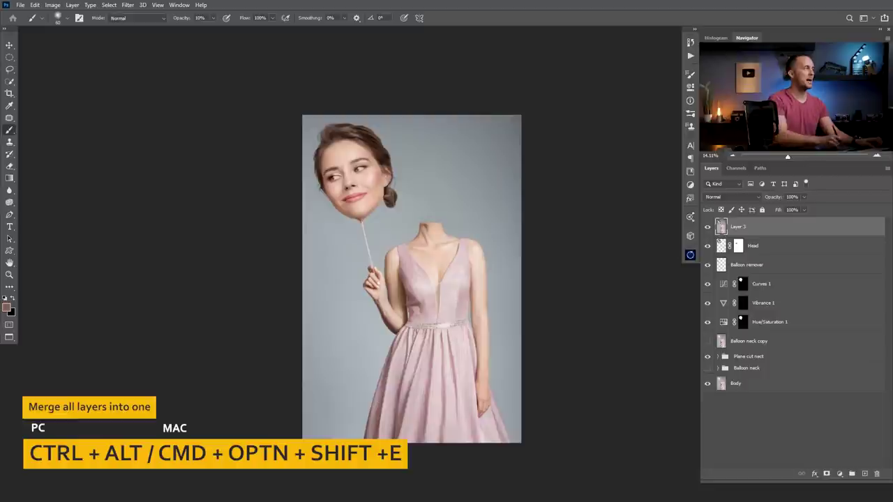
pyautogui.click(130, 6)
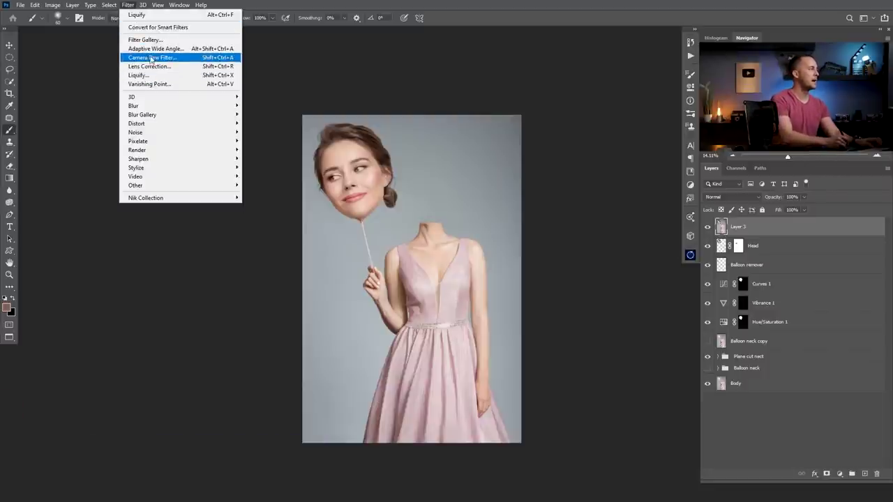
pyautogui.click(155, 62)
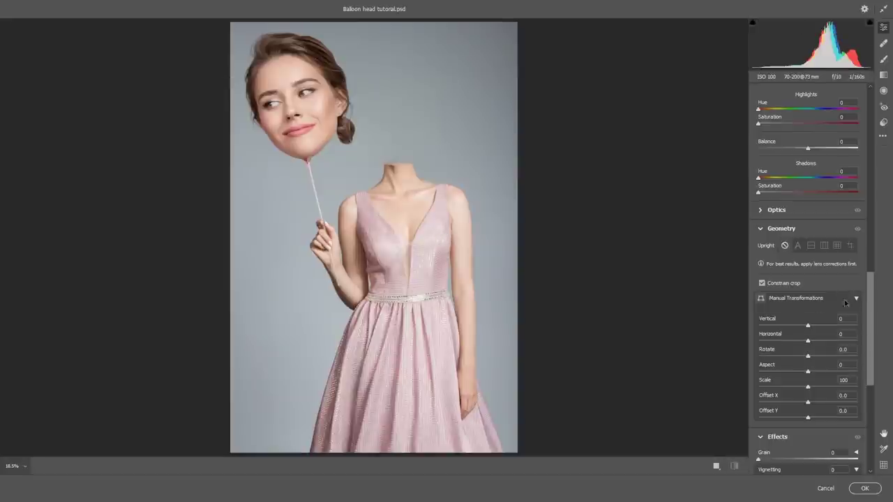
# Darken the image edges with Vignetting -16 and Feather 75, and set Contrast to +12
pyautogui.moveTo(870, 309); pyautogui.dragTo(871, 367)
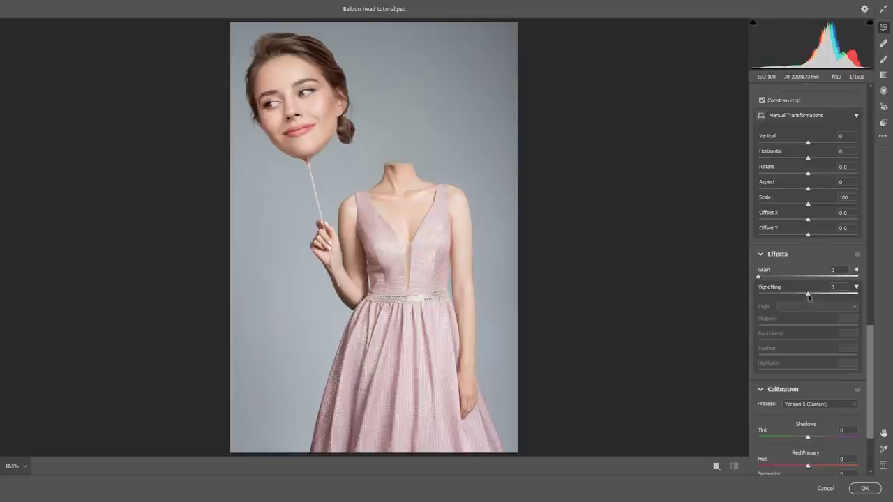
pyautogui.moveTo(809, 297); pyautogui.dragTo(802, 295)
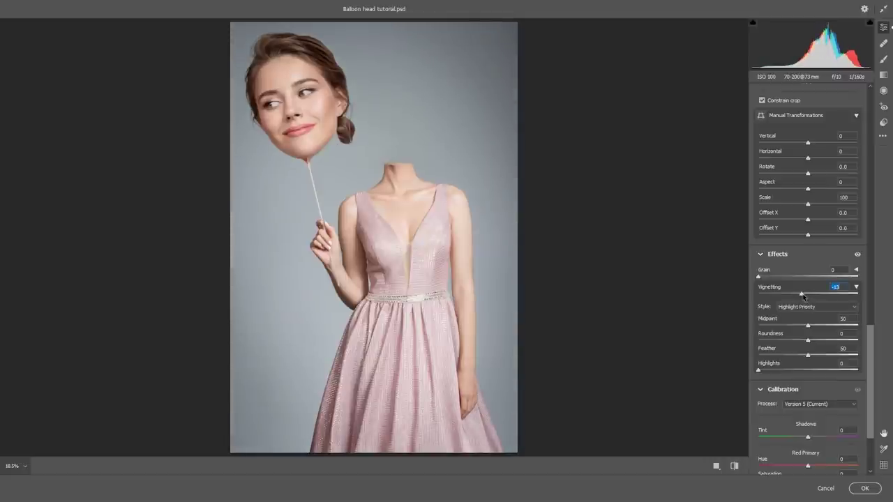
pyautogui.moveTo(826, 357); pyautogui.dragTo(832, 357)
pyautogui.click(802, 295)
pyautogui.moveTo(803, 295); pyautogui.dragTo(801, 295)
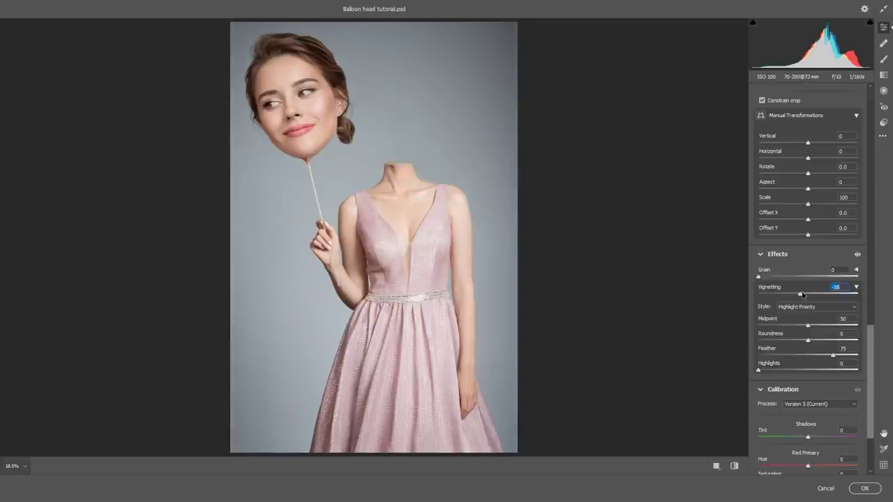
pyautogui.scroll(20, 870, 357)
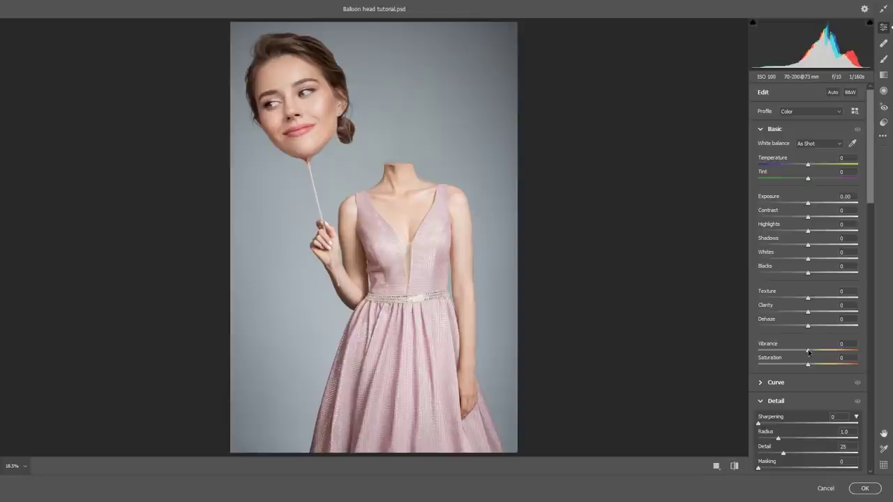
pyautogui.moveTo(808, 218); pyautogui.dragTo(813, 220)
# Split-tone the highlights with Hue 217 and Saturation 20, try a negative Balance, and reset Balance to 0
pyautogui.moveTo(871, 202); pyautogui.dragTo(872, 306)
pyautogui.click(815, 382)
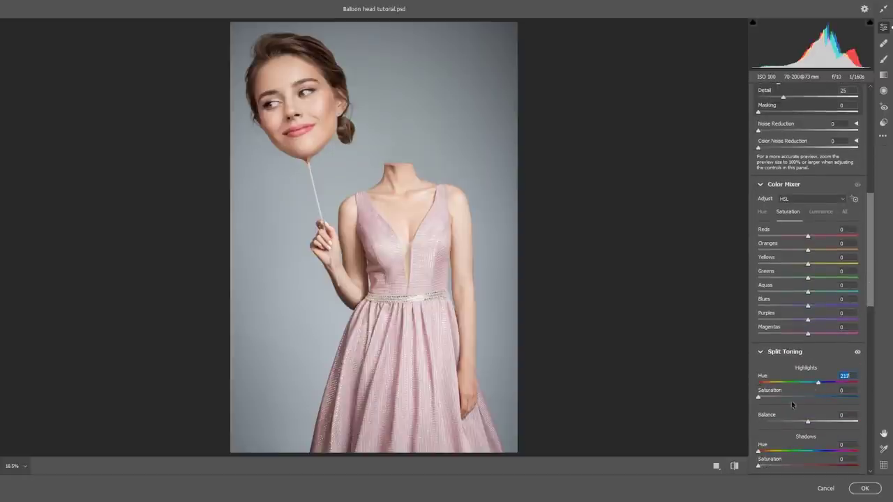
pyautogui.moveTo(760, 398); pyautogui.dragTo(780, 400)
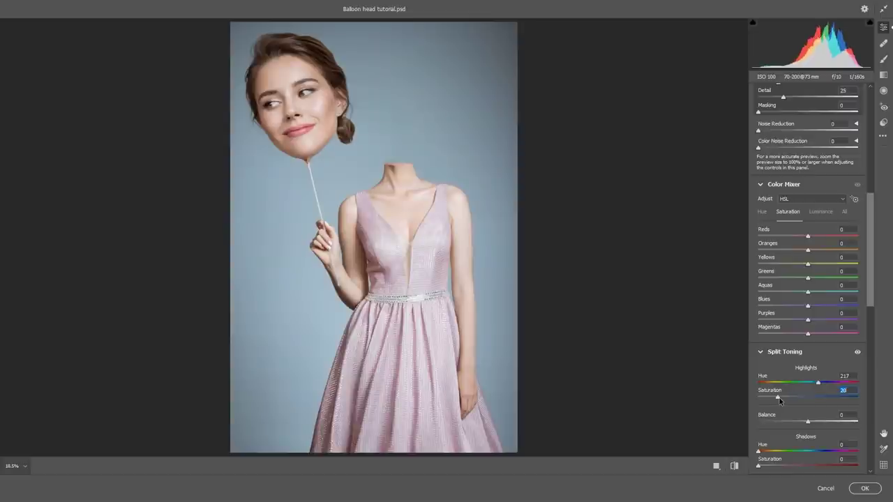
pyautogui.click(810, 422)
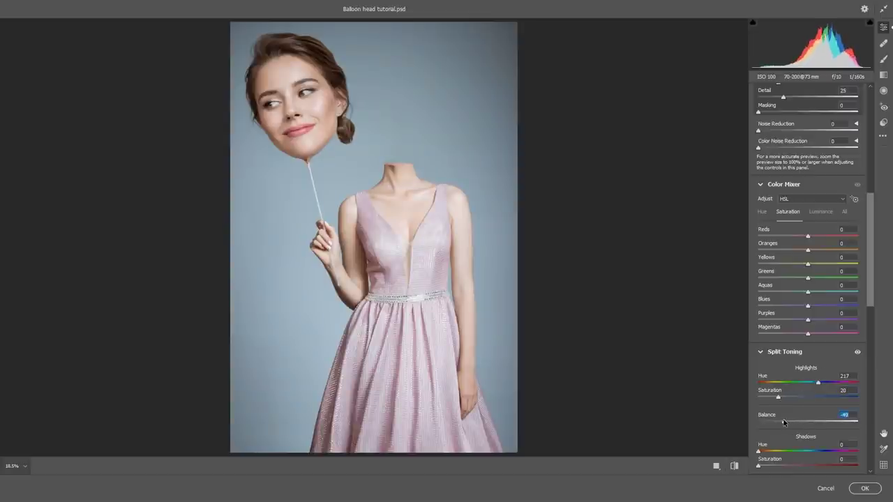
pyautogui.doubleClick(810, 421)
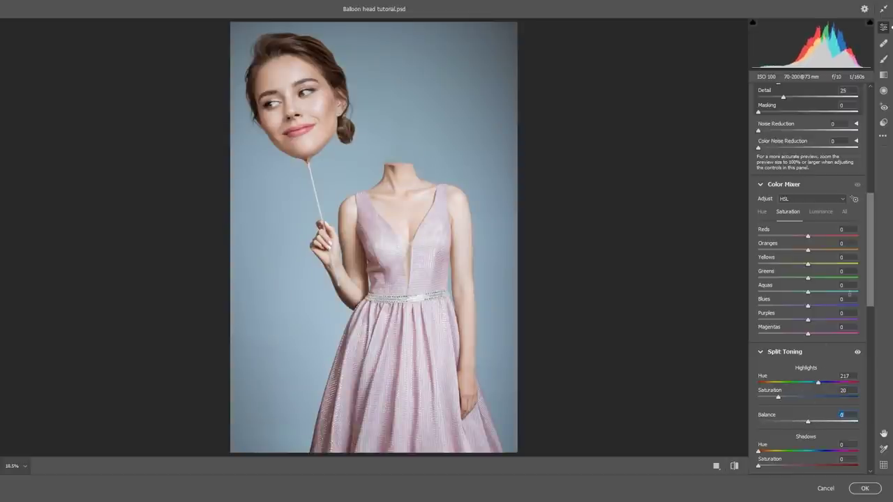
# Set Vibrance to +36 and Saturation to +23, and raise the Shadows slightly
pyautogui.moveTo(873, 270); pyautogui.dragTo(869, 202)
pyautogui.moveTo(809, 252); pyautogui.dragTo(820, 266)
pyautogui.click(826, 252)
pyautogui.moveTo(869, 223); pyautogui.dragTo(881, 163)
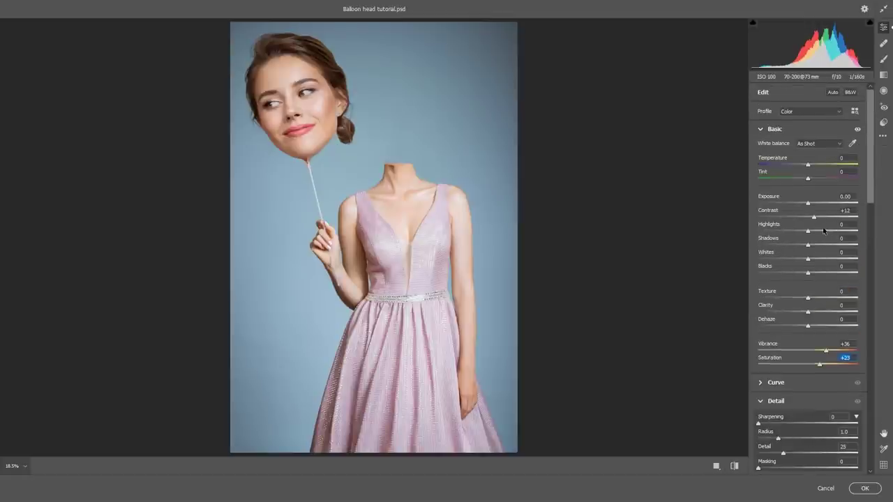
pyautogui.moveTo(808, 247); pyautogui.dragTo(822, 246)
# Set Sharpening to 60 with Radius 0.9, compare before and after, and apply the Camera Raw Filter
pyautogui.moveTo(869, 202); pyautogui.dragTo(869, 276)
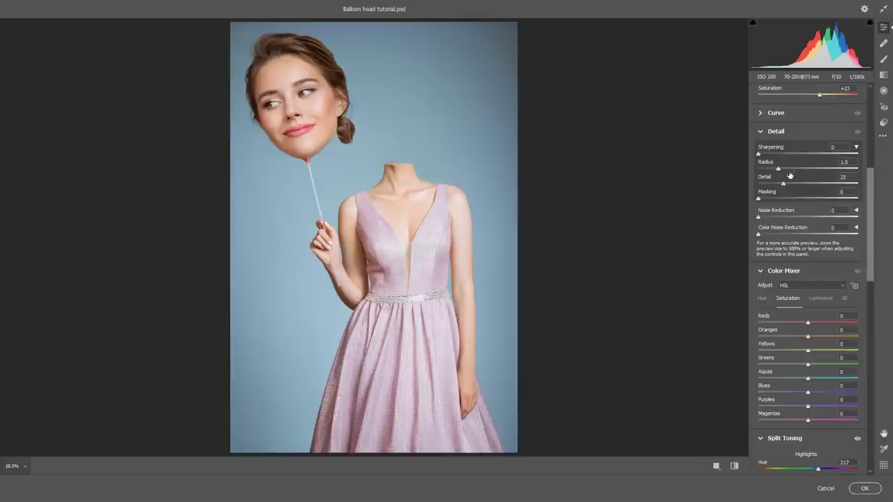
pyautogui.moveTo(769, 156); pyautogui.dragTo(799, 155)
pyautogui.click(777, 169)
pyautogui.press('\\')
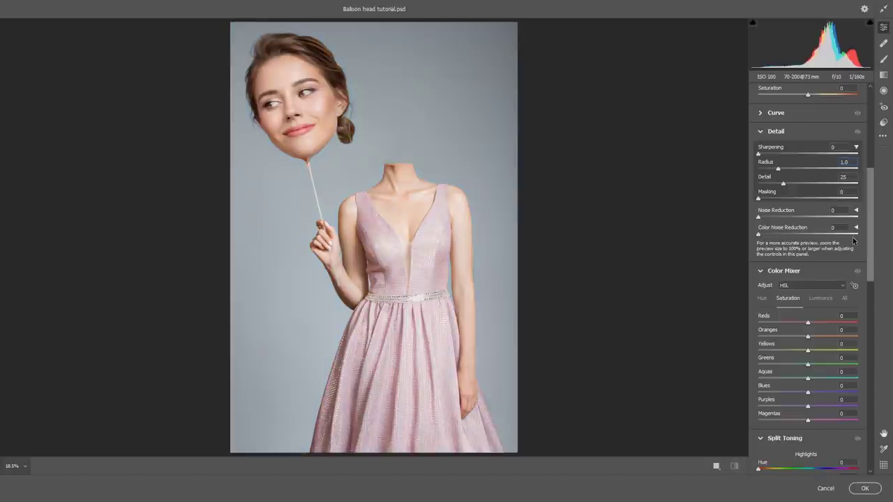
pyautogui.press('\\')
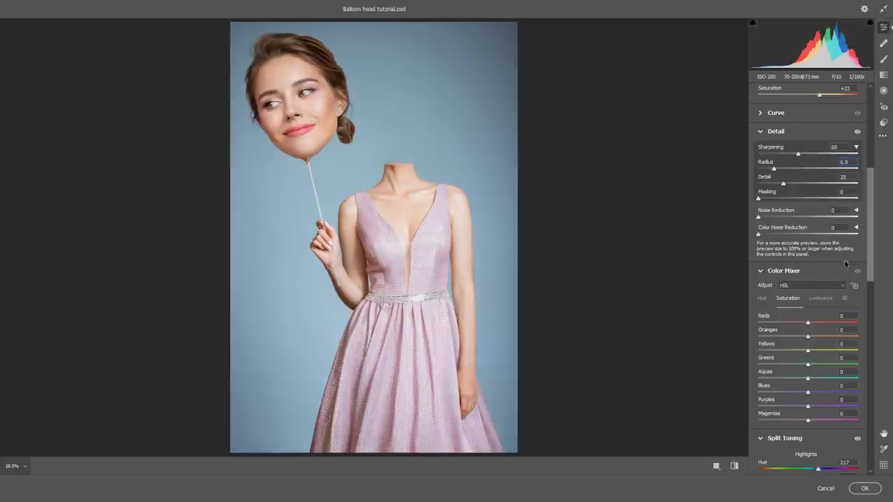
pyautogui.click(865, 489)
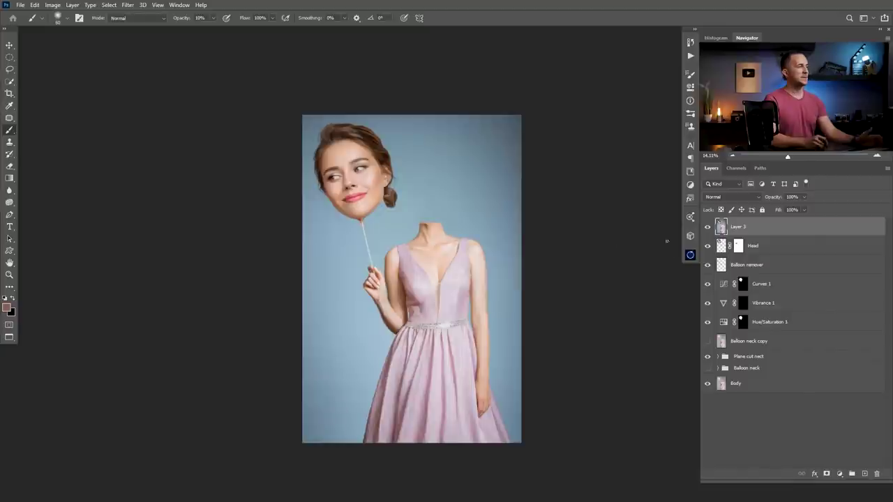
# Compare the image with and without the color-graded Layer 3, and leave that layer hidden
pyautogui.click(707, 228)
pyautogui.click(707, 228)
pyautogui.click(707, 228)
# Make Balloon neck copy visible and stamp all visible layers into a new layer above Head
pyautogui.click(707, 342)
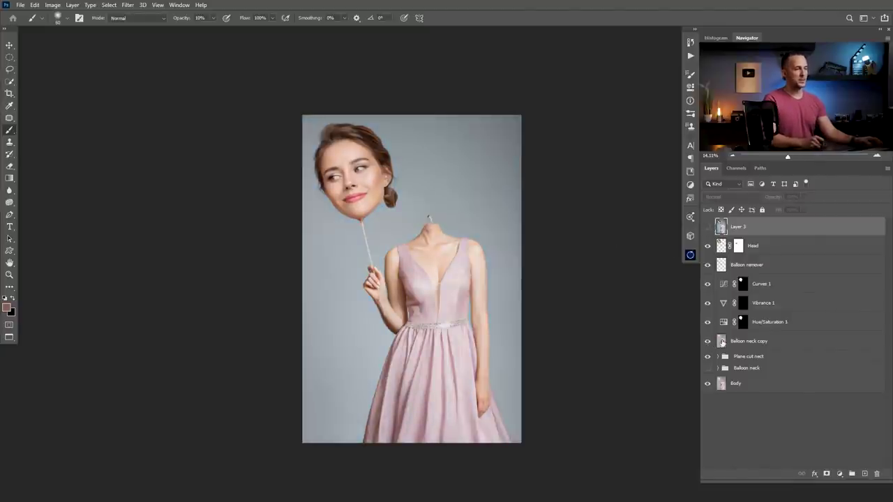
pyautogui.click(726, 247)
pyautogui.hotkey('ctrl', 'alt', 'shift', 'e')
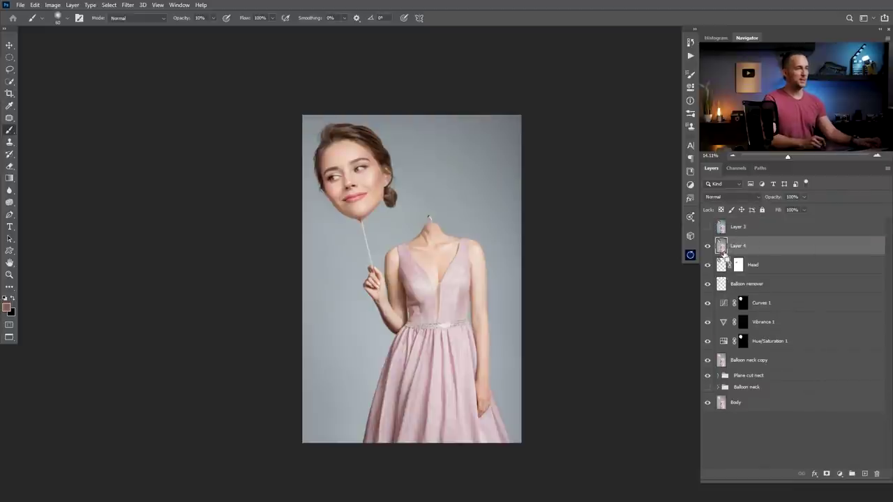
# Reapply the last Camera Raw Filter to Layer 4, and toggle Layer 3 to compare the two neck versions
pyautogui.click(142, 5)
pyautogui.moveTo(127, 5)
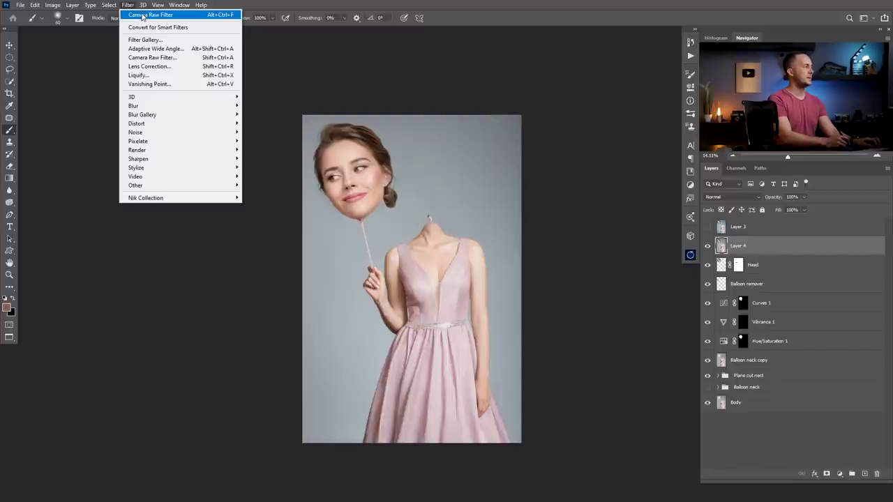
pyautogui.click(148, 15)
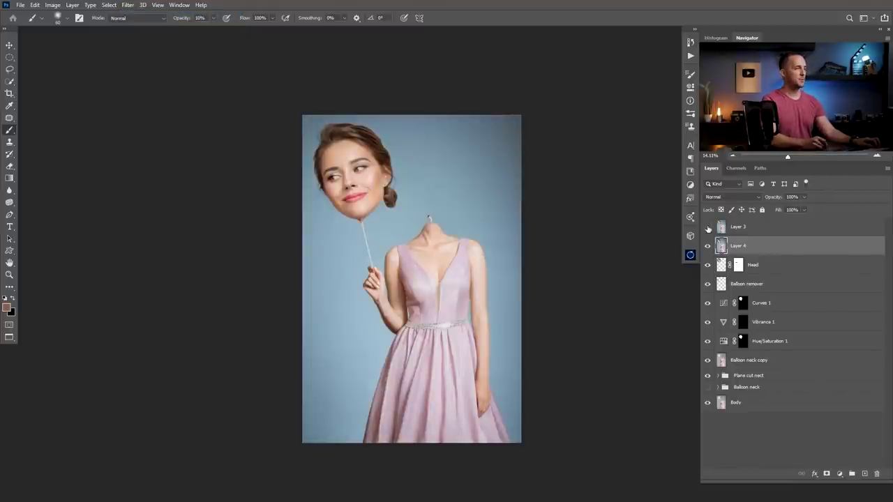
pyautogui.click(708, 229)
pyautogui.click(708, 230)
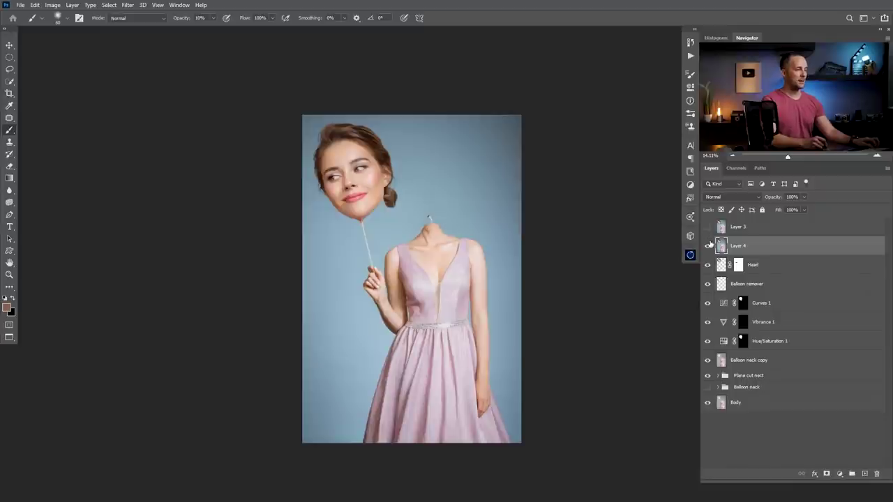
# Clear the 4:5 crop ratio and extend the canvas on the right to more than double its width
pyautogui.press('c')
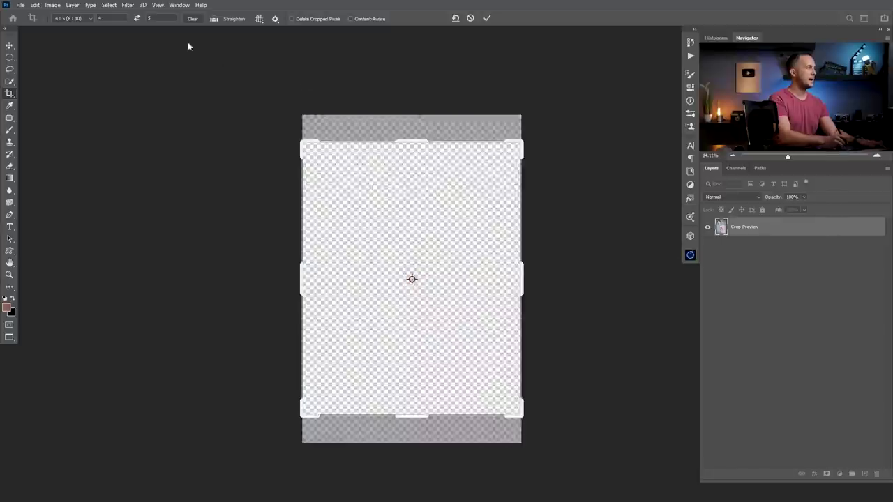
pyautogui.click(192, 19)
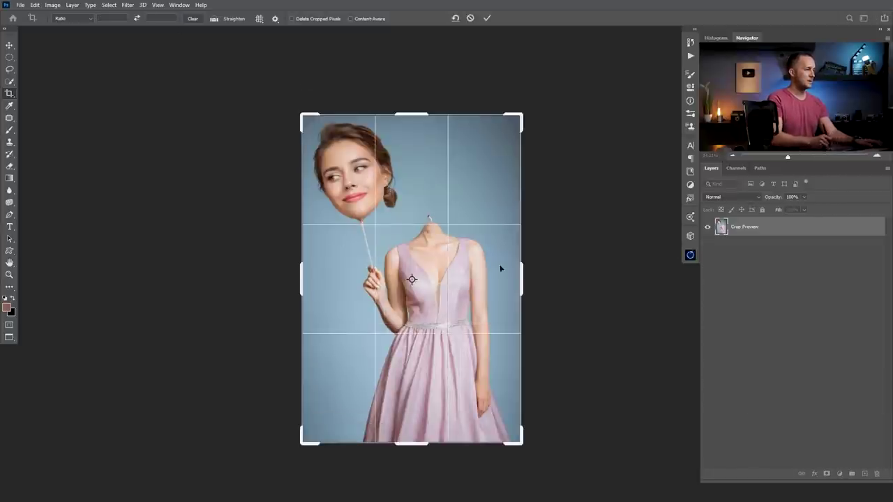
pyautogui.moveTo(521, 278); pyautogui.dragTo(649, 274)
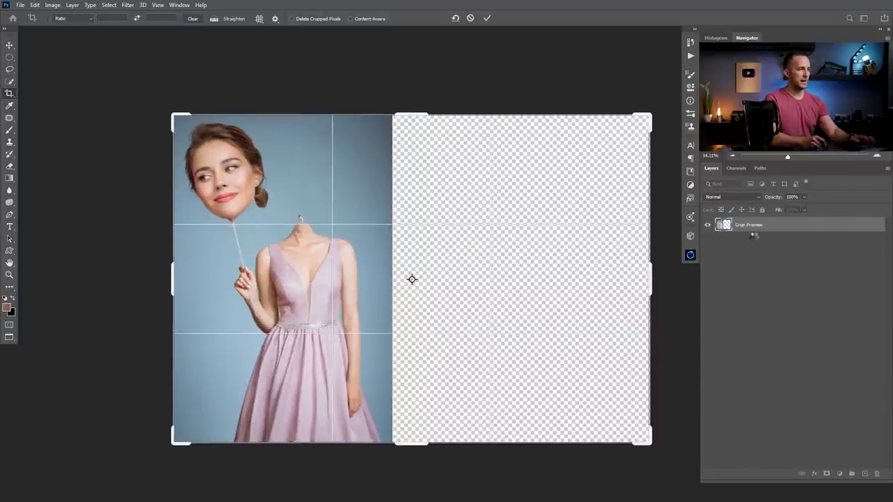
pyautogui.press('Return')
# Make Layer 3 visible and move it onto the empty canvas, side by side with the balloon neck version
pyautogui.click(725, 225)
pyautogui.click(708, 225)
pyautogui.press('v')
pyautogui.moveTo(405, 244); pyautogui.dragTo(588, 264)
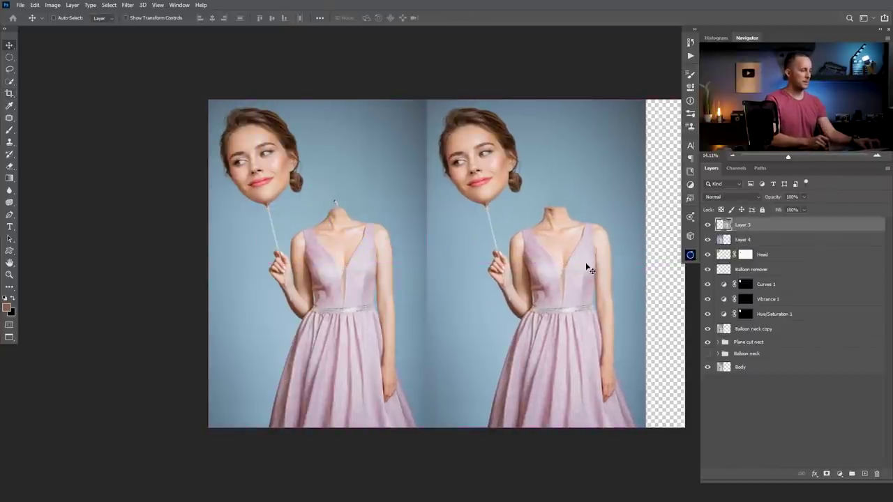
# Crop off the empty strip of canvas to the right of the plane cut version
pyautogui.press('c')
pyautogui.moveTo(685, 272); pyautogui.dragTo(668, 265)
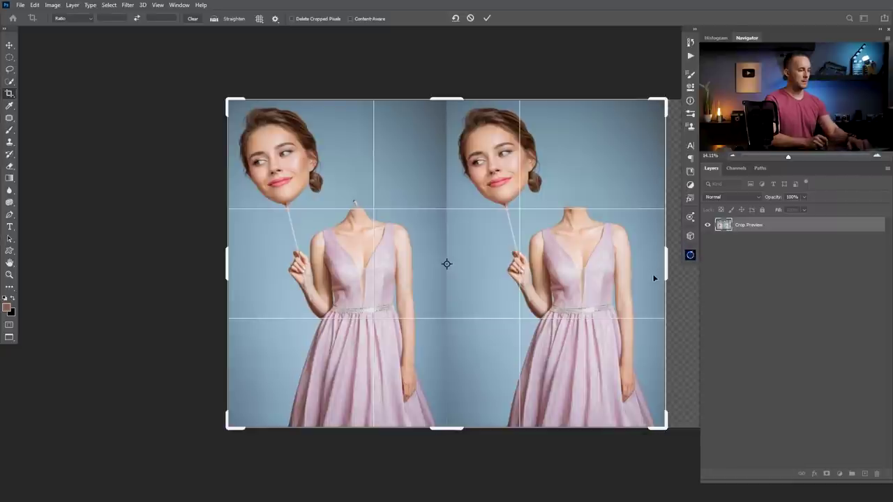
pyautogui.press('Return')
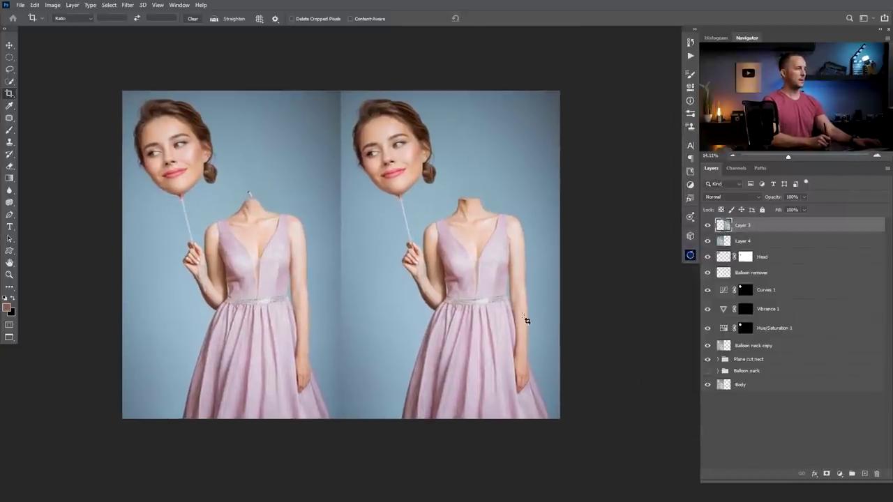
pyautogui.moveTo(389, 268); pyautogui.dragTo(420, 279)
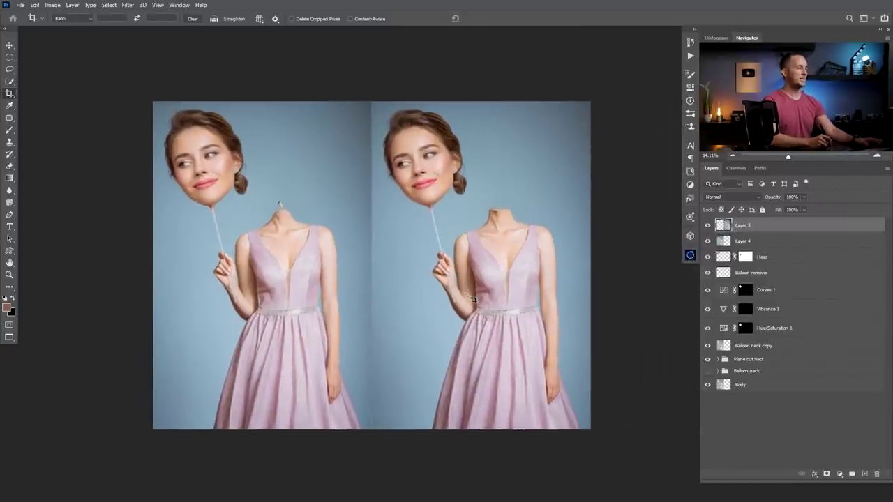